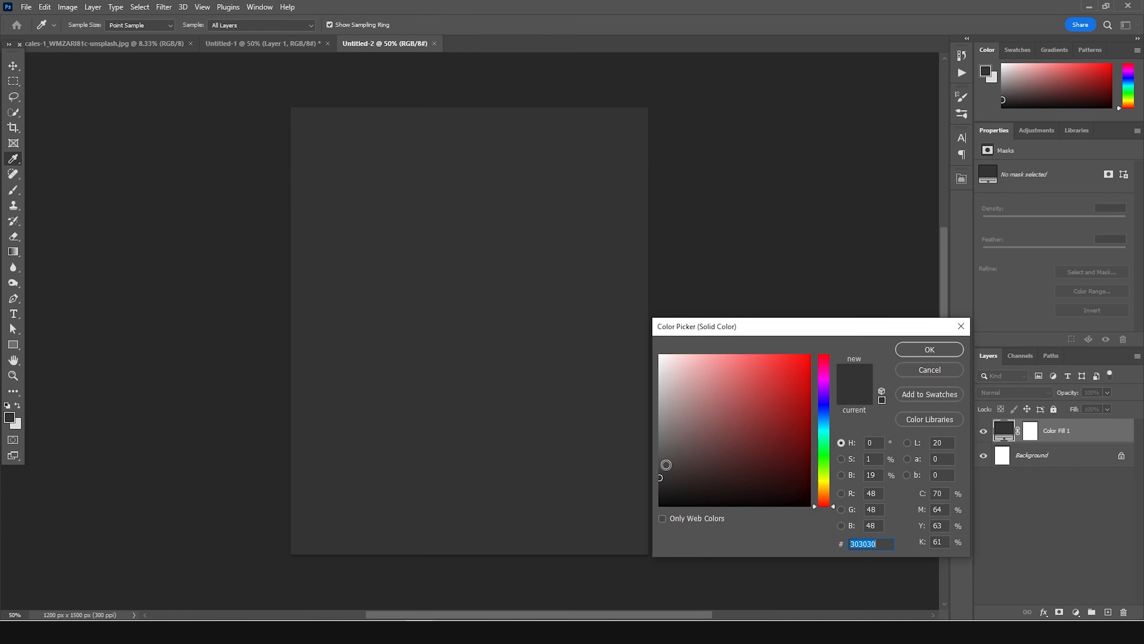
Confirm the dark grey solid colour fill and bring the football player cutout from Untitled-1 into the Untitled-2 document.
{"action": "left_click", "coordinate": [929, 350]}
{"action": "left_click", "coordinate": [270, 43]}
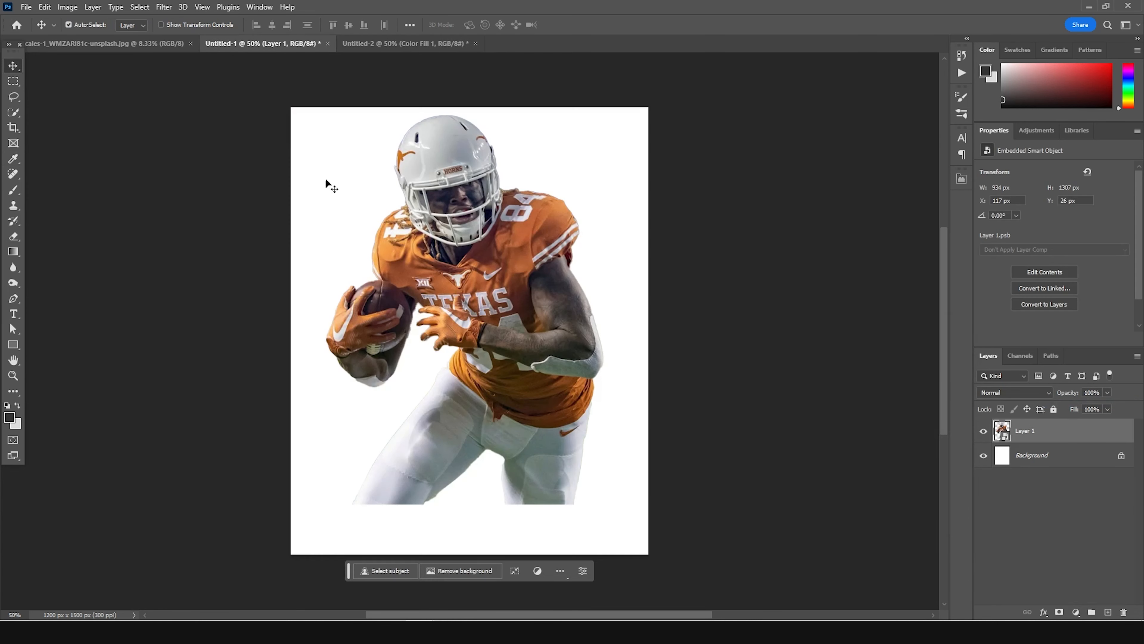
{"action": "left_click_drag", "start_coordinate": [471, 197], "coordinate": [493, 334]}
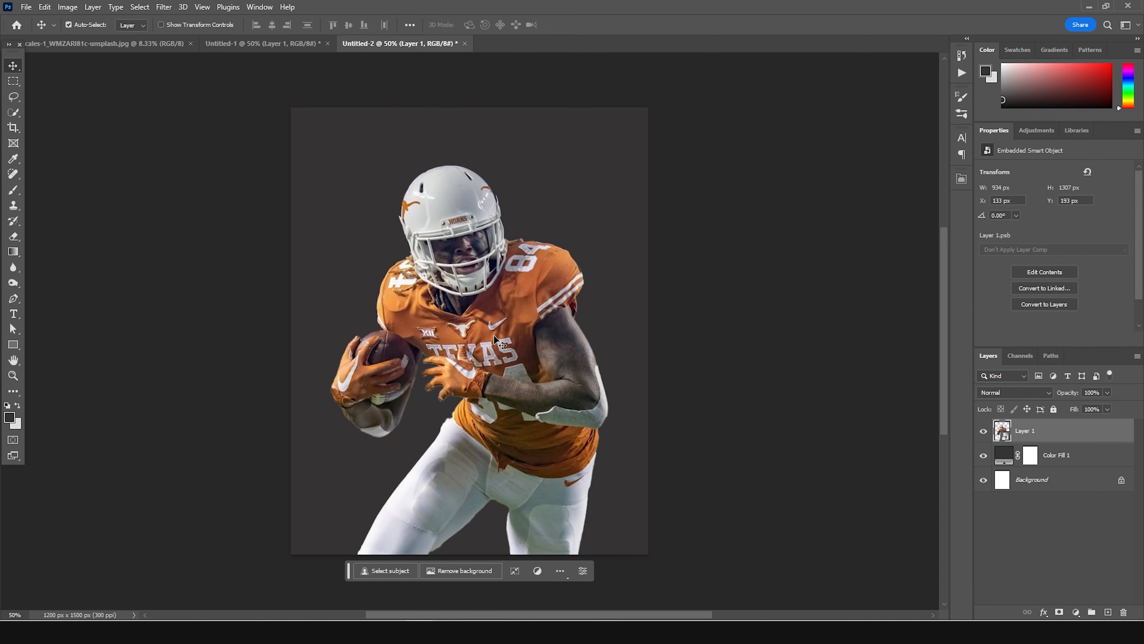
Scale the player down to about 851 × 1191 px and centre him horizontally in the lower part of the canvas.
{"action": "key", "text": "ctrl+t"}
{"action": "left_click_drag", "start_coordinate": [611, 162], "coordinate": [607, 183]}
{"action": "left_click_drag", "start_coordinate": [523, 323], "coordinate": [524, 327]}
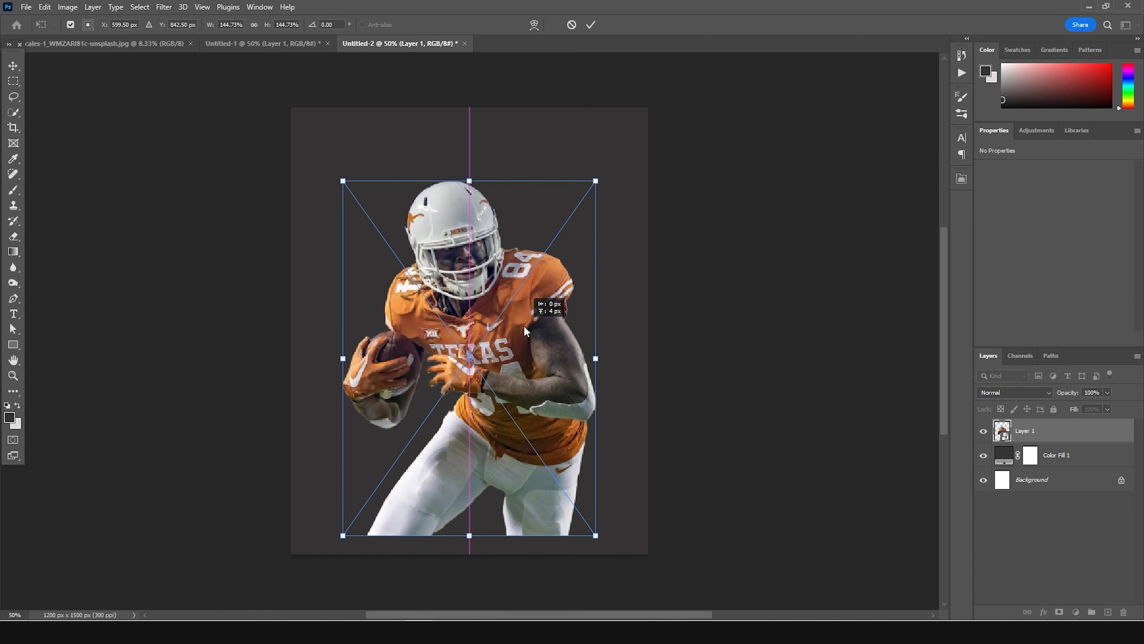
{"action": "left_click_drag", "start_coordinate": [524, 325], "coordinate": [524, 325]}
{"action": "key", "text": "Return"}
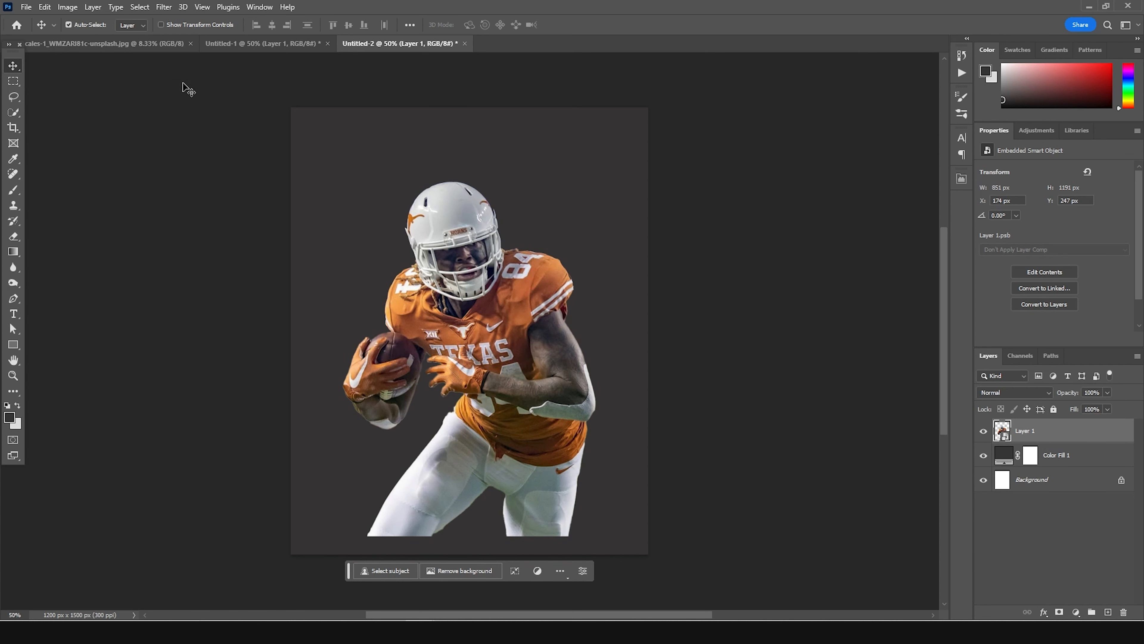
In a Camera Raw filter on the player, set Highlights -87, Shadows +40, Texture +51, Clarity +85 and Dehaze to about +30.
{"action": "left_click", "coordinate": [163, 7]}
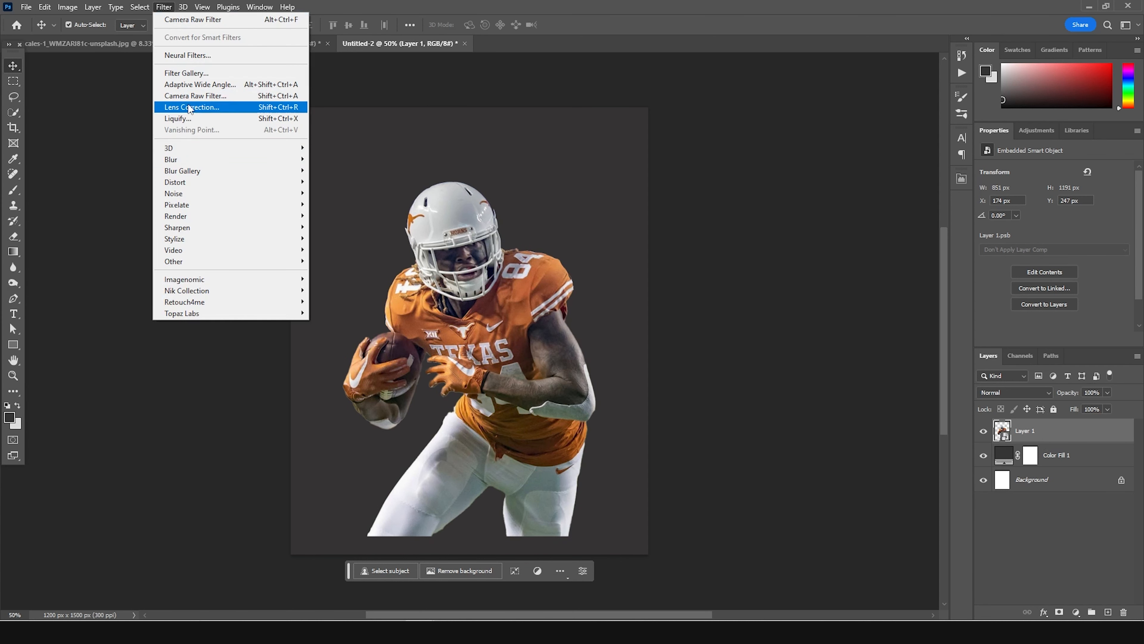
{"action": "left_click", "coordinate": [189, 96]}
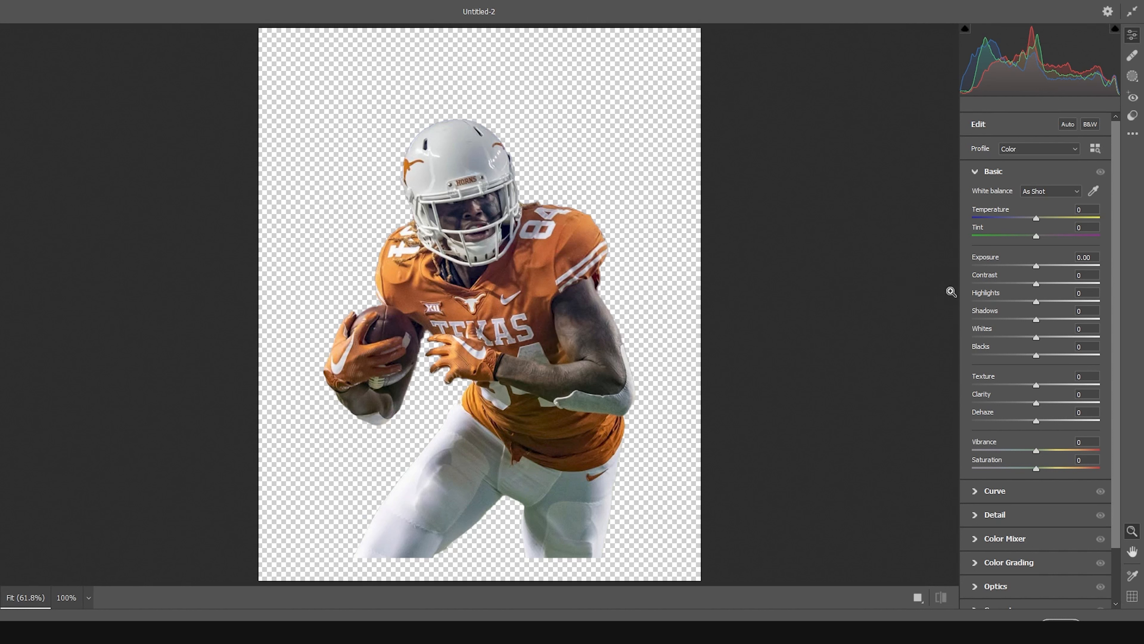
{"action": "left_click", "coordinate": [982, 302]}
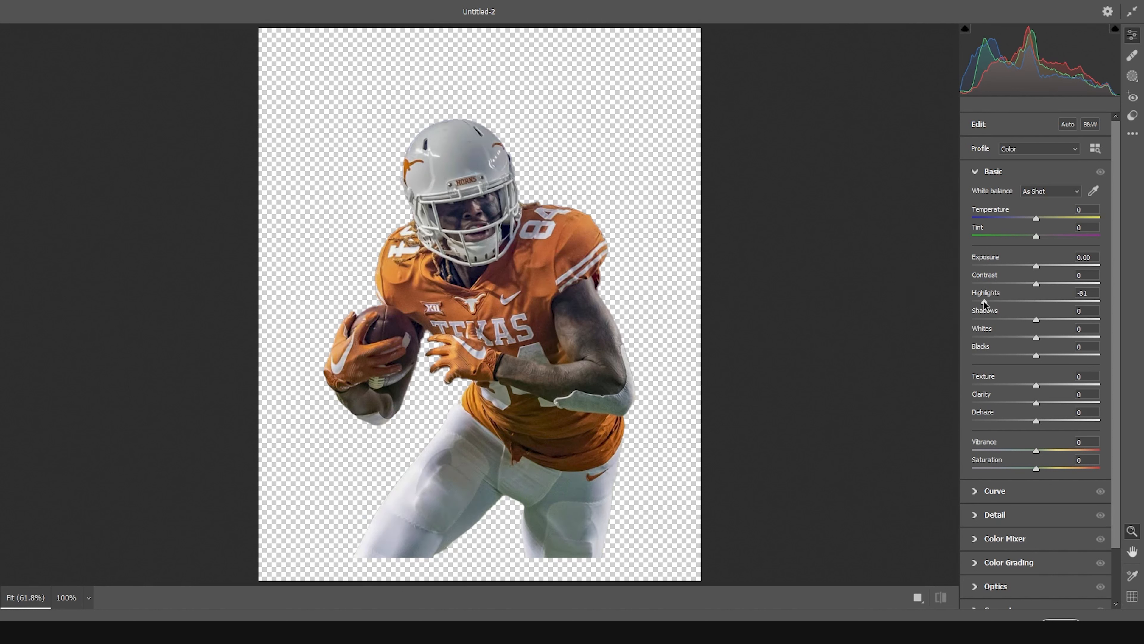
{"action": "left_click", "coordinate": [1062, 320]}
{"action": "left_click", "coordinate": [1069, 384]}
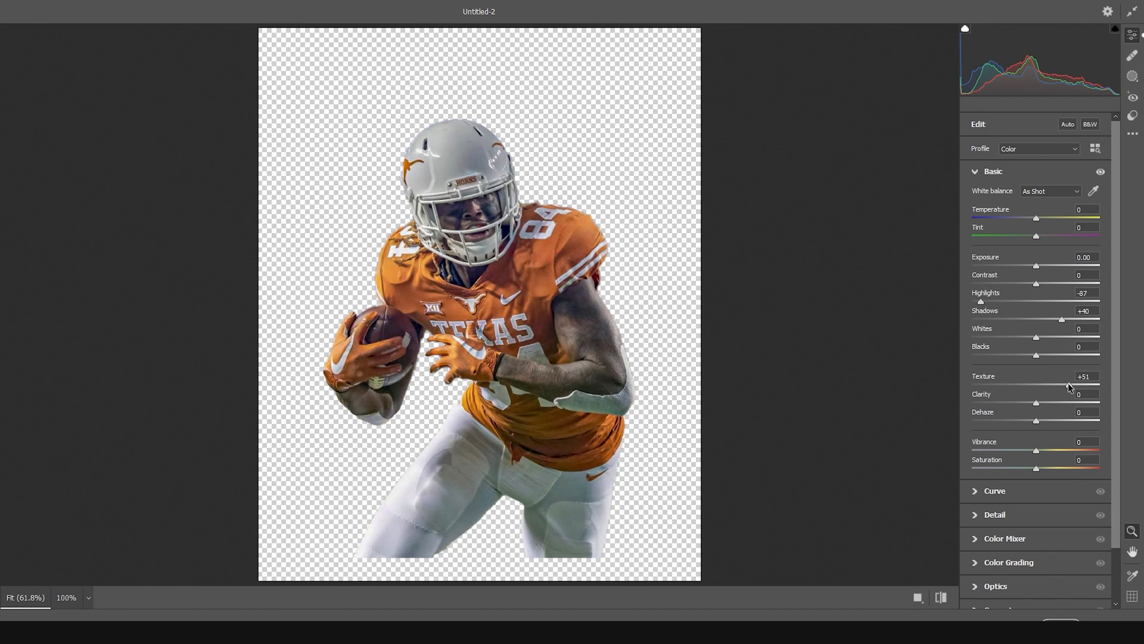
{"action": "mouse_move", "coordinate": [1046, 402]}
{"action": "left_mouse_down"}
{"action": "mouse_move", "coordinate": [1091, 403]}
{"action": "mouse_move", "coordinate": [1044, 422]}
{"action": "mouse_move", "coordinate": [1062, 419]}
{"action": "left_mouse_up"}
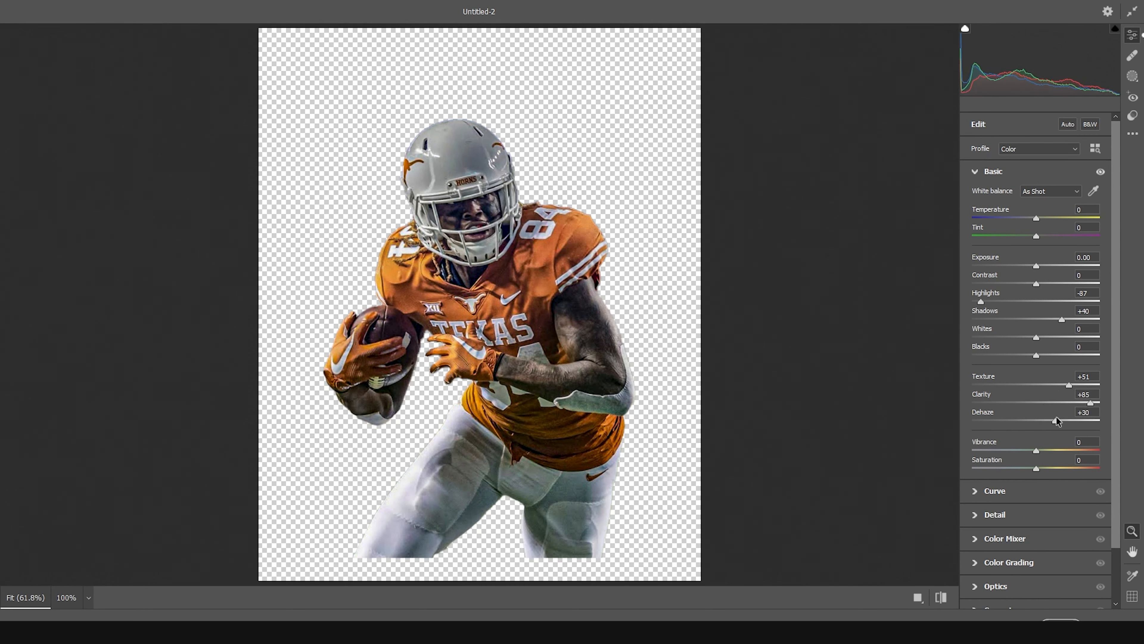
Lower the saturation of Reds to -57 and Yellows to -78, and strongly reduce the Greens in the Color Mixer.
{"action": "left_click", "coordinate": [986, 518]}
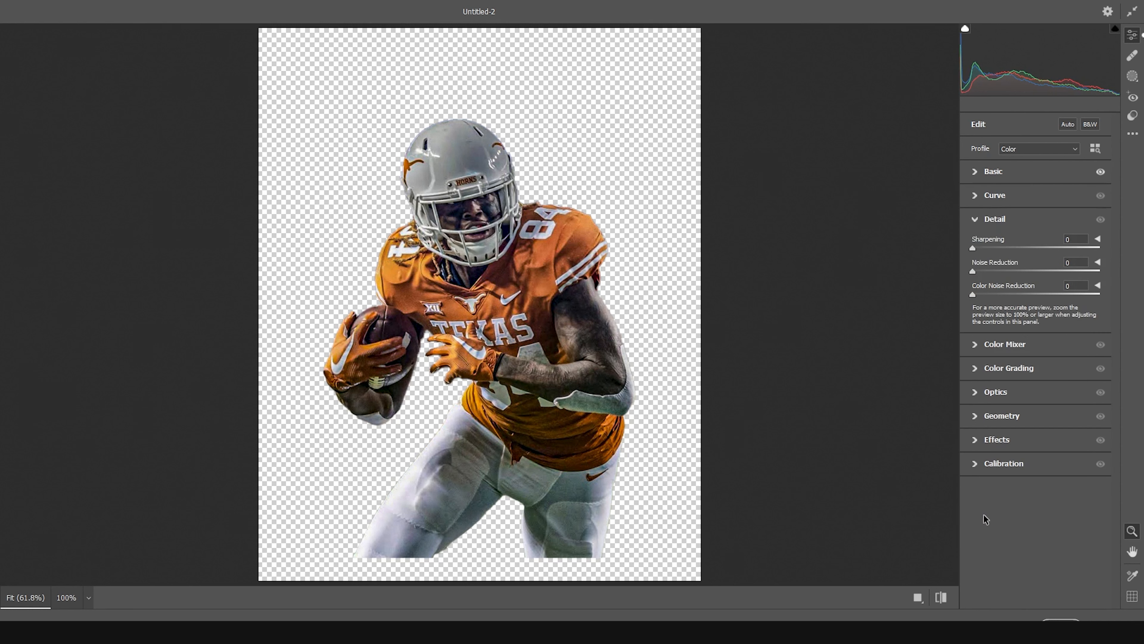
{"action": "left_click", "coordinate": [974, 349]}
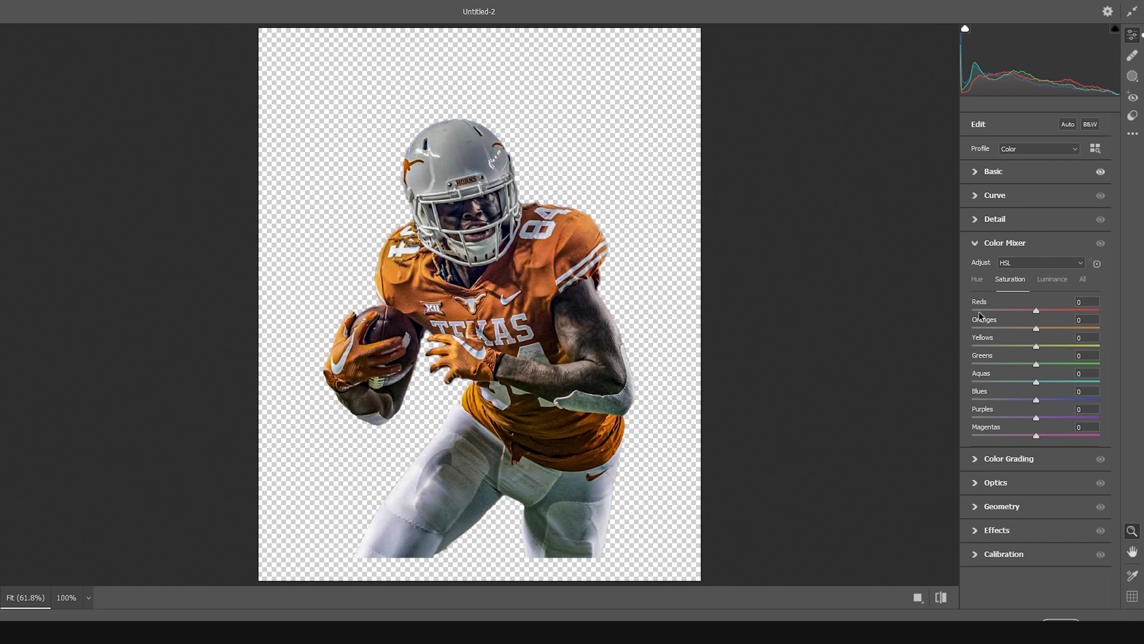
{"action": "left_click_drag", "start_coordinate": [1003, 311], "coordinate": [999, 311]}
{"action": "left_click", "coordinate": [986, 346]}
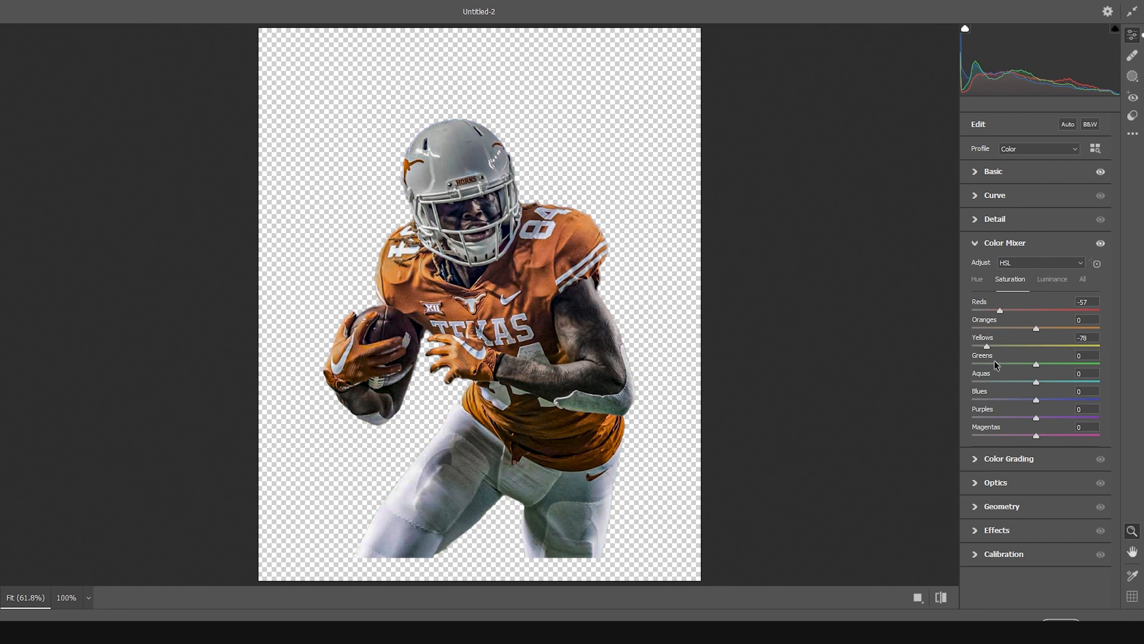
{"action": "left_click_drag", "start_coordinate": [994, 363], "coordinate": [991, 363]}
Set the Oranges luminance to about -23, raise the Yellows luminance slightly, and apply the Camera Raw filter.
{"action": "left_click", "coordinate": [1050, 279]}
{"action": "left_click_drag", "start_coordinate": [1036, 329], "coordinate": [1024, 331]}
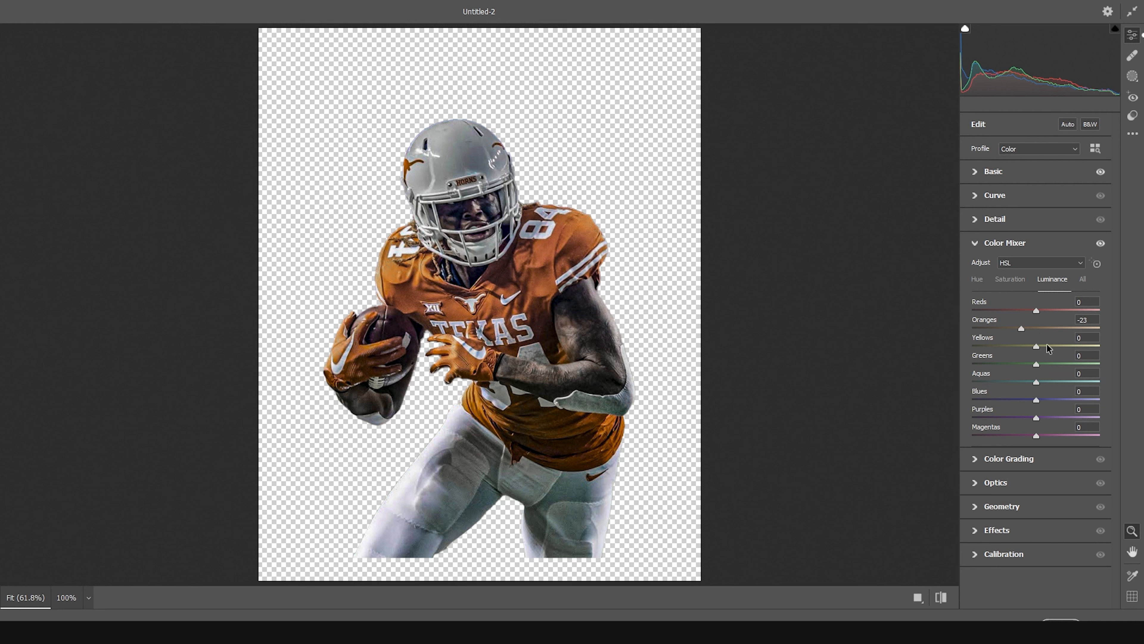
{"action": "left_click_drag", "start_coordinate": [1047, 345], "coordinate": [1044, 344]}
{"action": "left_click", "coordinate": [1054, 618]}
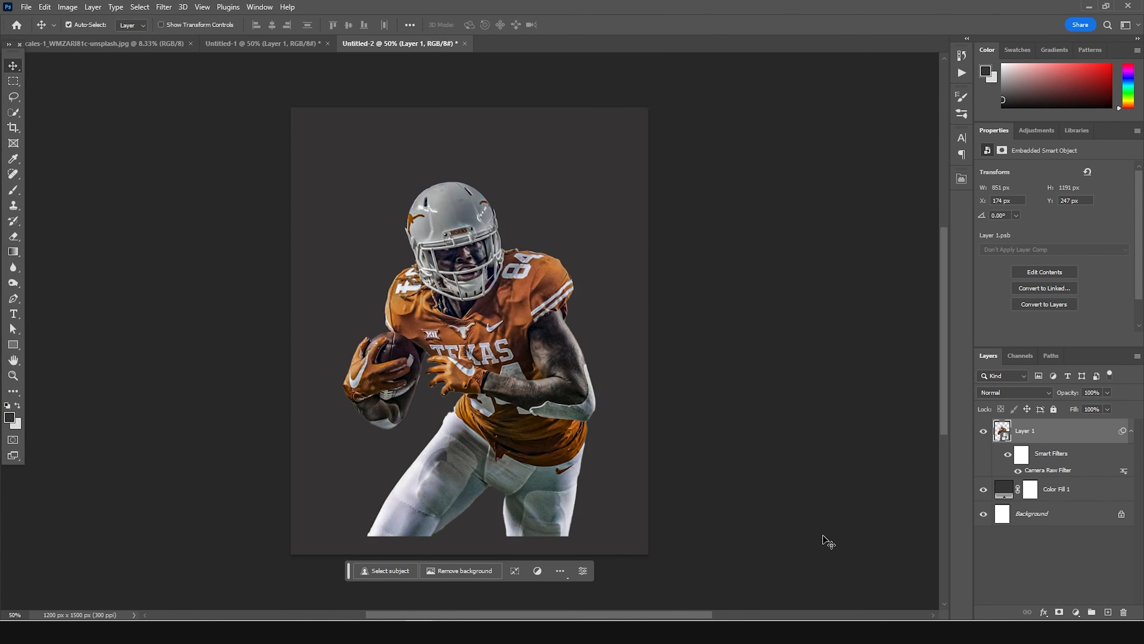
Change the background colour fill to the slightly darker grey 2d2c2c.
{"action": "double_click", "coordinate": [1003, 489]}
{"action": "left_click", "coordinate": [664, 476]}
{"action": "left_click_drag", "start_coordinate": [663, 476], "coordinate": [660, 479]}
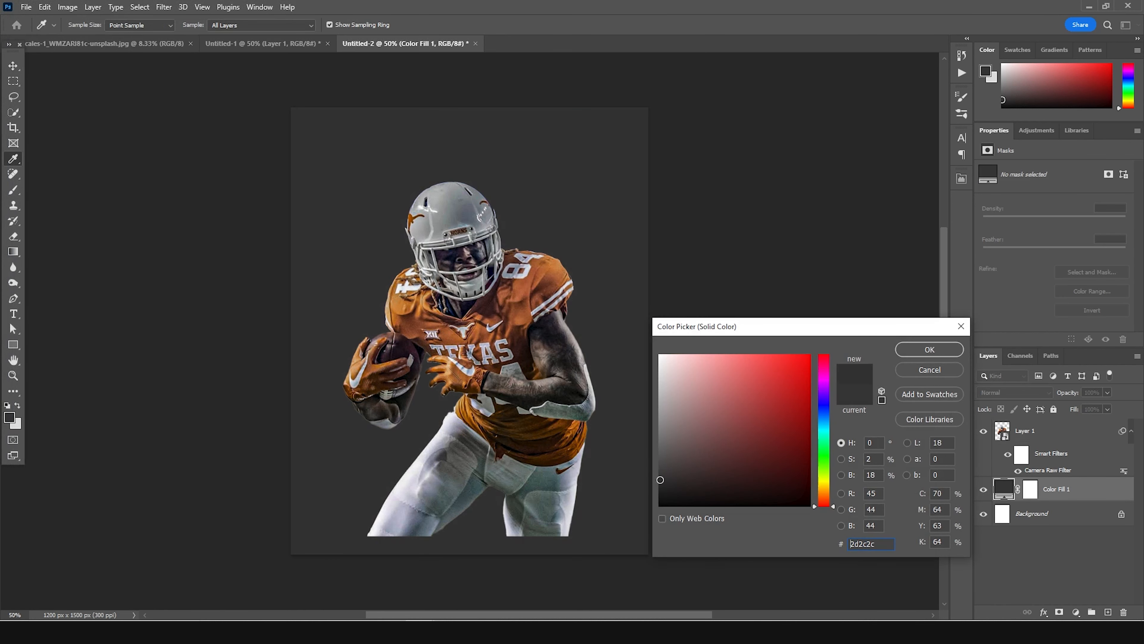
{"action": "left_click", "coordinate": [930, 349]}
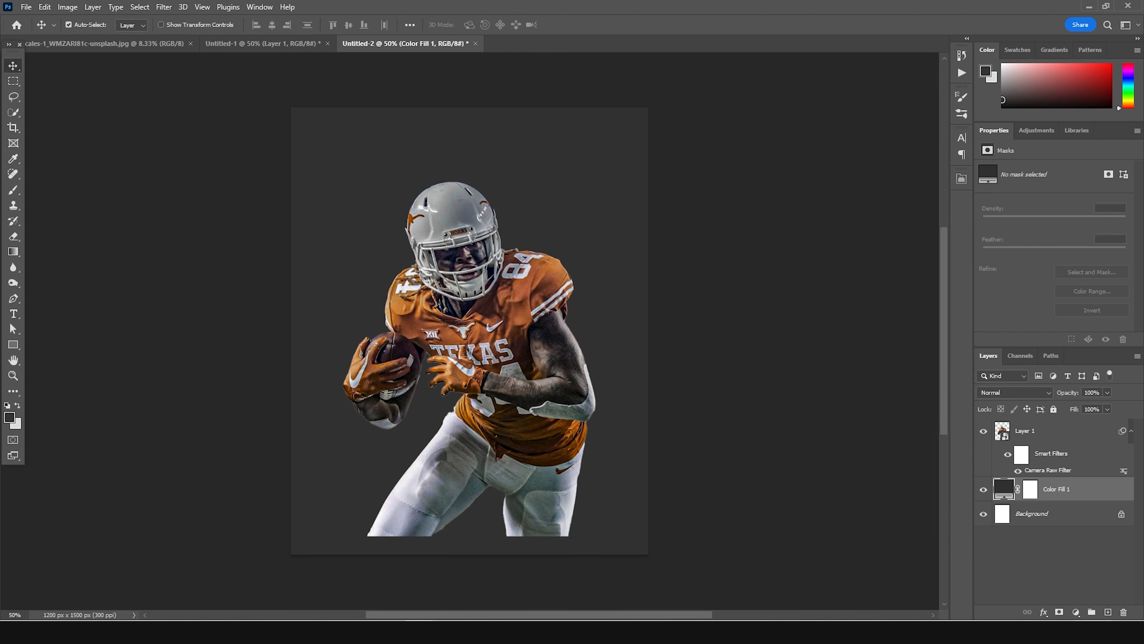
Add a new layer between the colour fill and the player, and choose the 1100 px smoke brush.
{"action": "left_click", "coordinate": [1107, 612]}
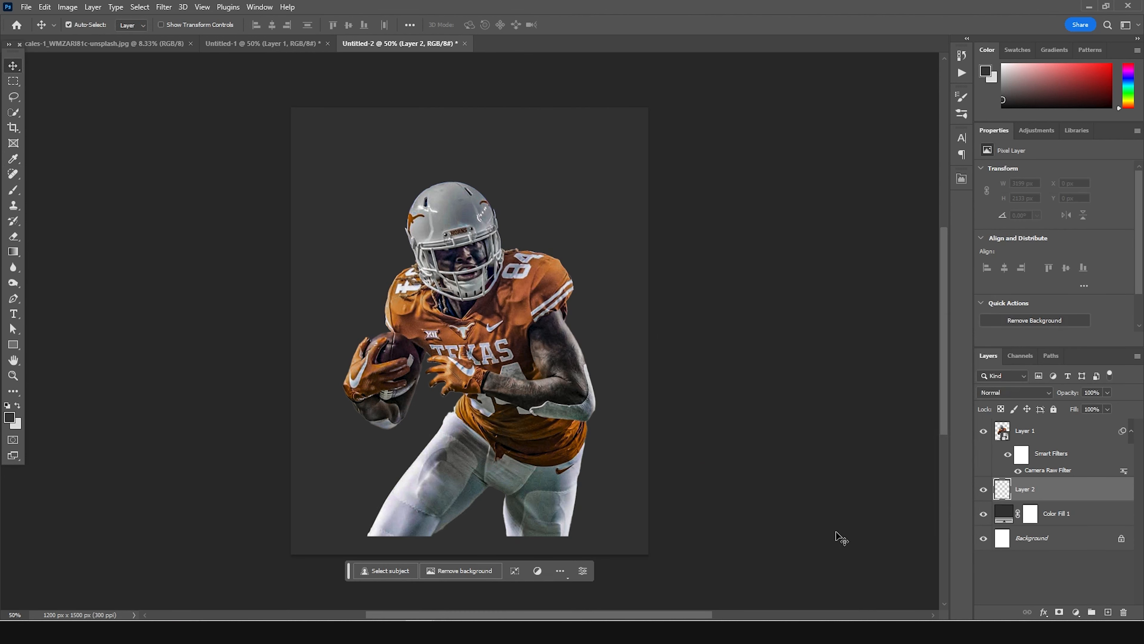
{"action": "key", "text": "b"}
{"action": "left_click", "coordinate": [86, 26]}
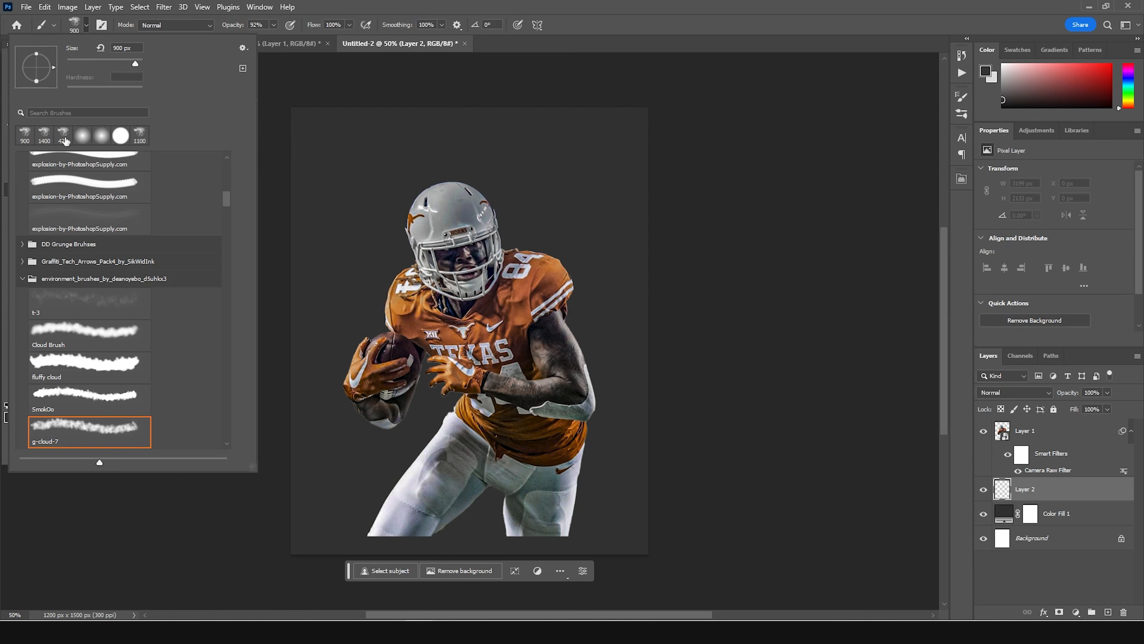
{"action": "left_click", "coordinate": [147, 135]}
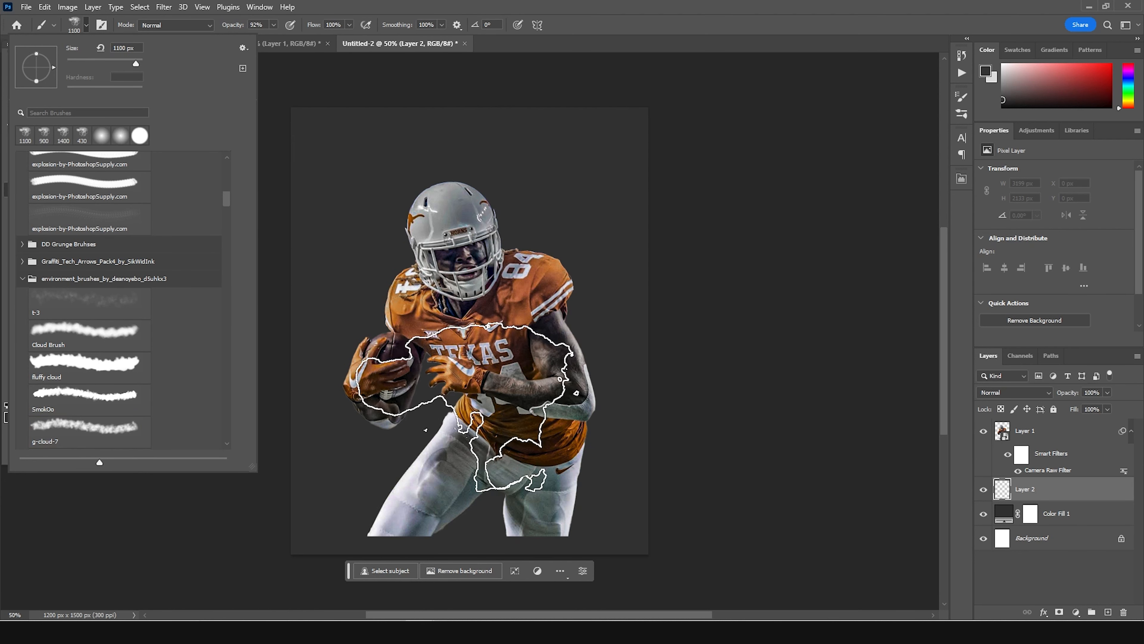
{"action": "left_click", "coordinate": [1027, 491]}
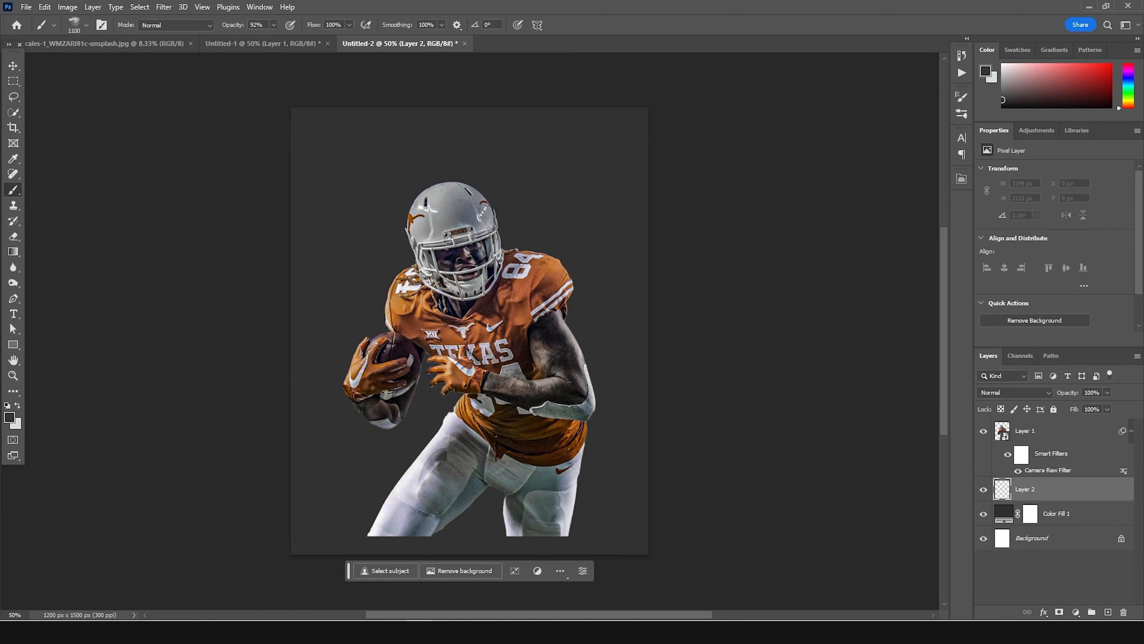
Set the foreground colour to light grey and paint smoke across the lower background on both sides of the player.
{"action": "left_click", "coordinate": [9, 417]}
{"action": "type", "text": "dbdbdb"}
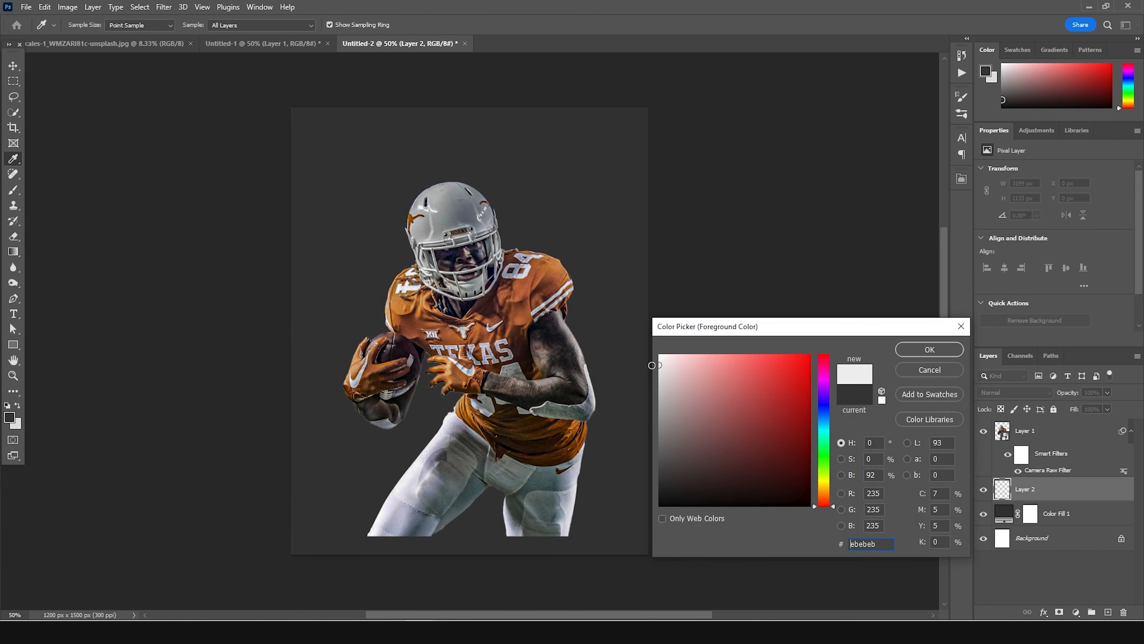
{"action": "left_click", "coordinate": [909, 349]}
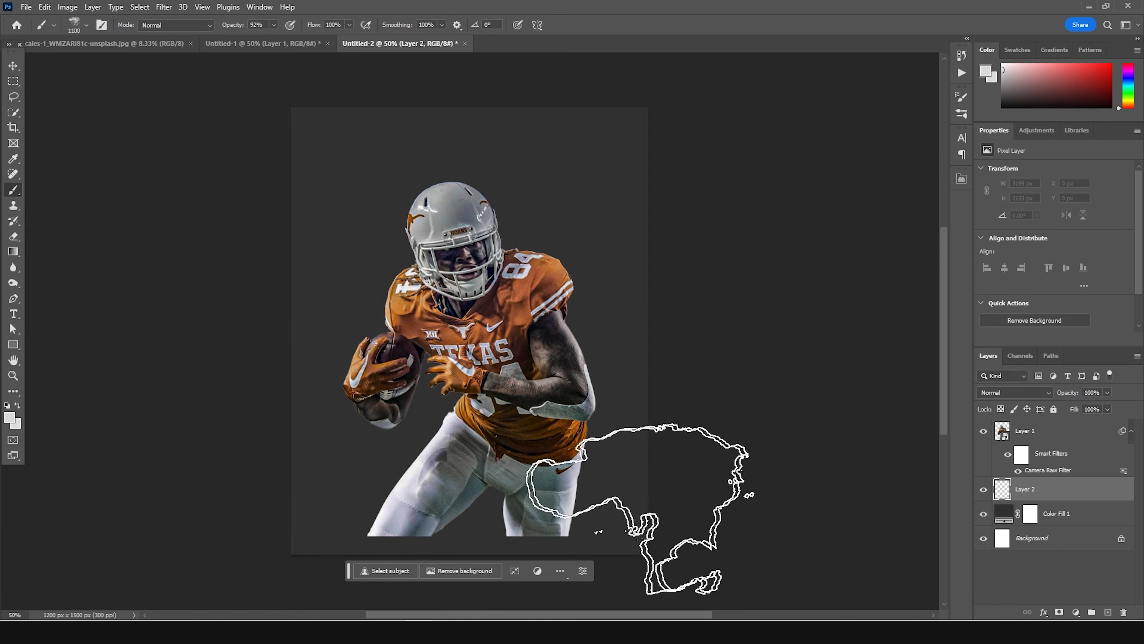
{"action": "left_click", "coordinate": [554, 491]}
{"action": "left_click", "coordinate": [374, 457]}
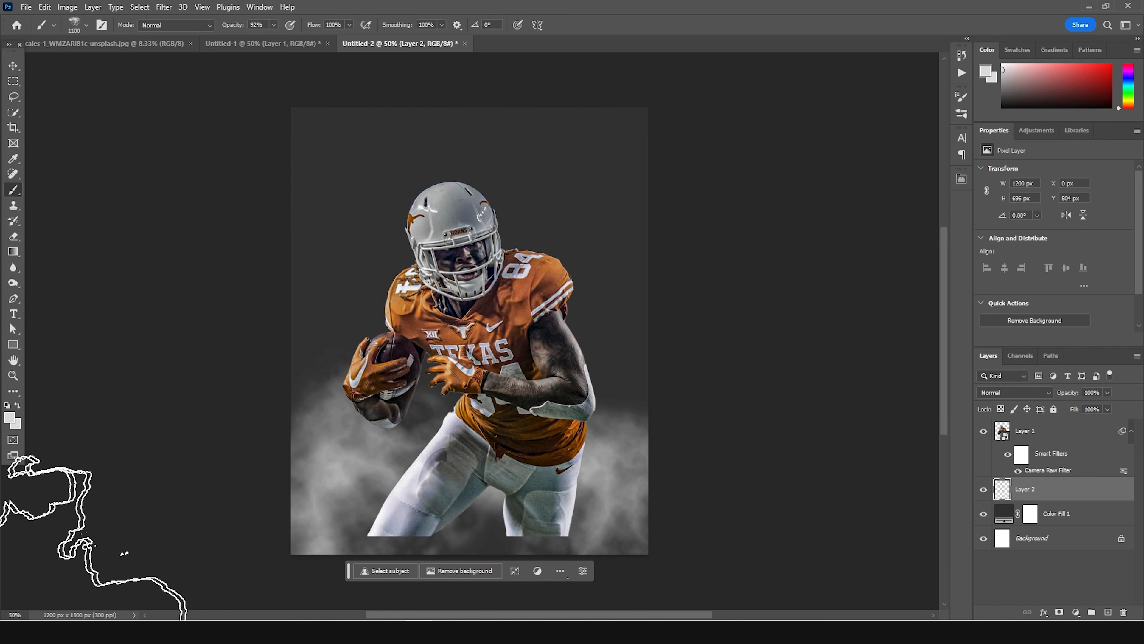
Add a new layer above the player and paint smoke over his legs and the canvas's lower edge.
{"action": "left_click", "coordinate": [1041, 440]}
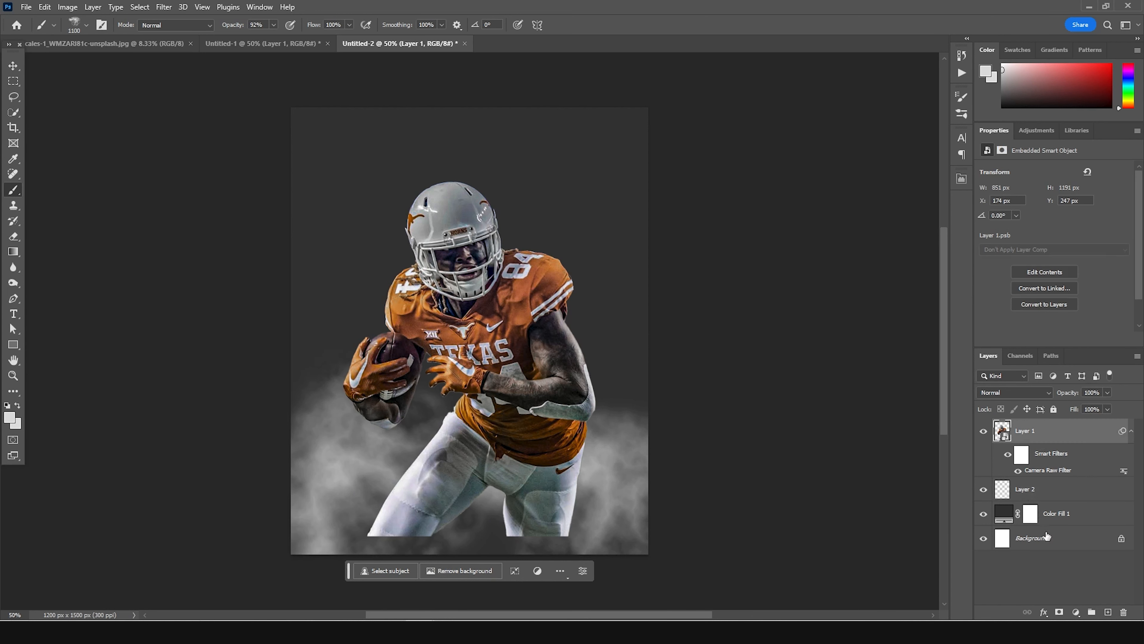
{"action": "left_click", "coordinate": [1107, 610]}
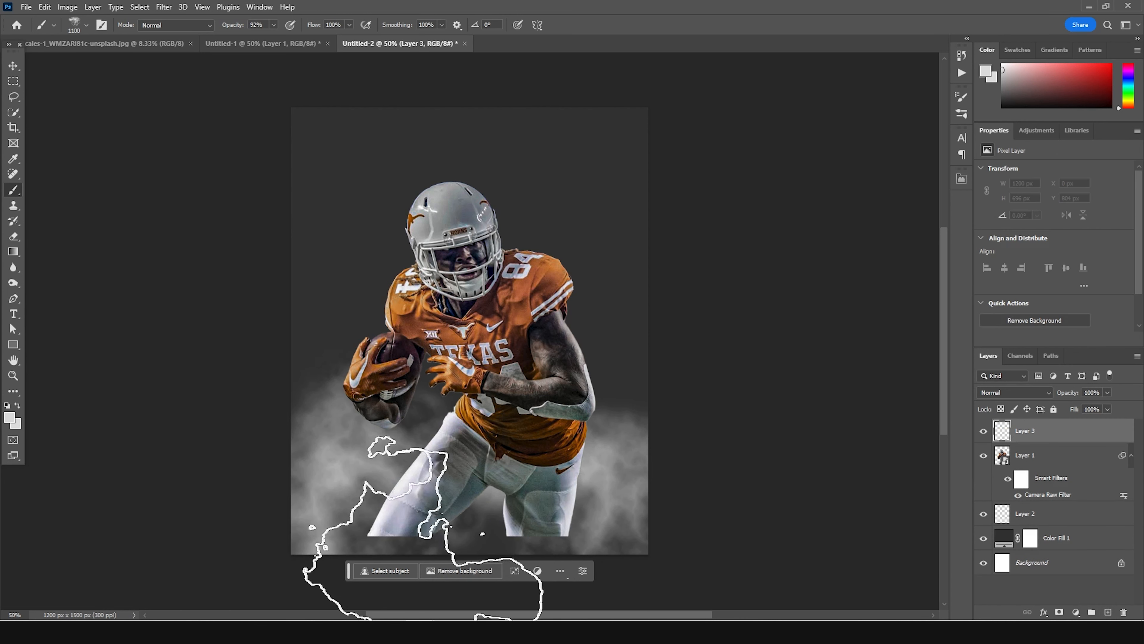
{"action": "left_click", "coordinate": [590, 550]}
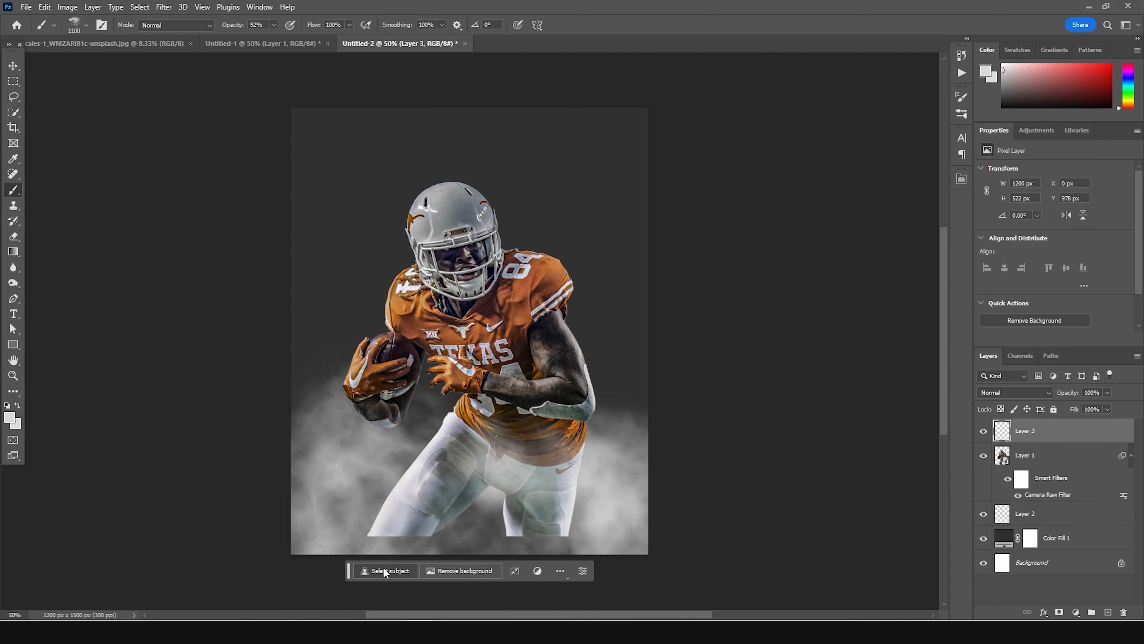
{"action": "left_click", "coordinate": [344, 584]}
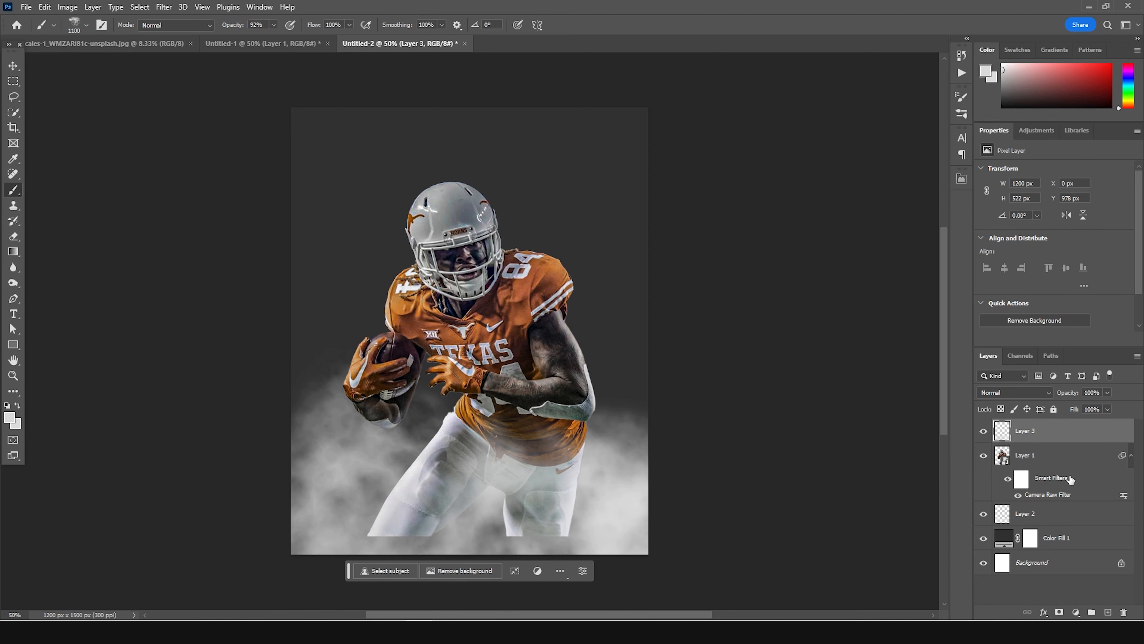
Lower the opacity of the smoke layer in front of the player and set the one behind him to 9%.
{"action": "left_click_drag", "start_coordinate": [1061, 405], "coordinate": [1068, 405]}
{"action": "left_click", "coordinate": [1012, 519]}
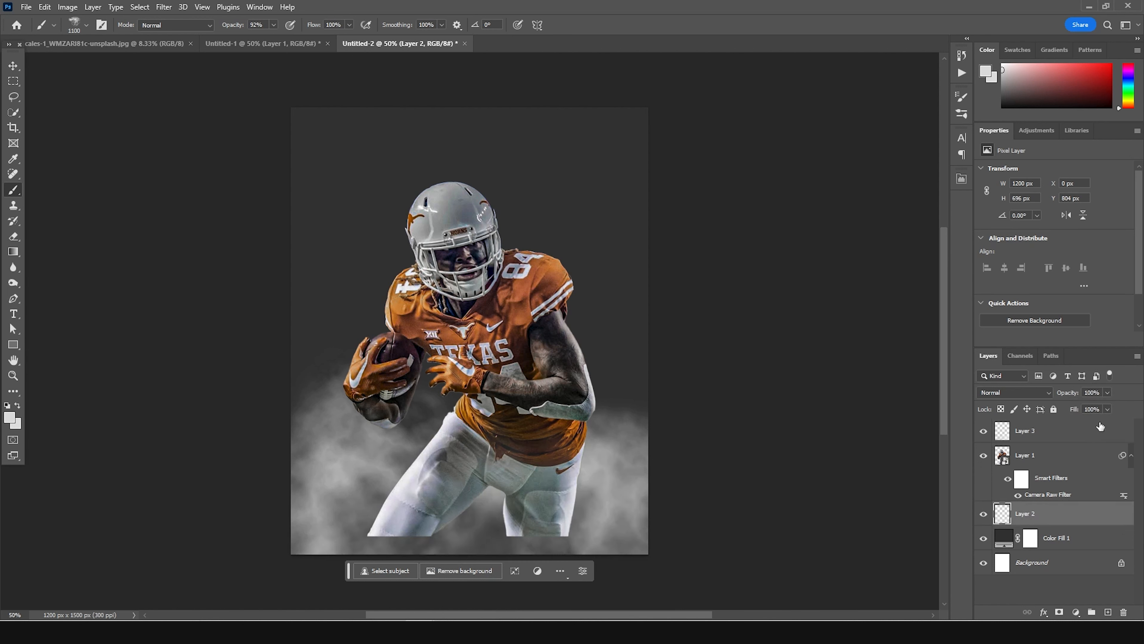
{"action": "left_click_drag", "start_coordinate": [1060, 406], "coordinate": [1058, 406]}
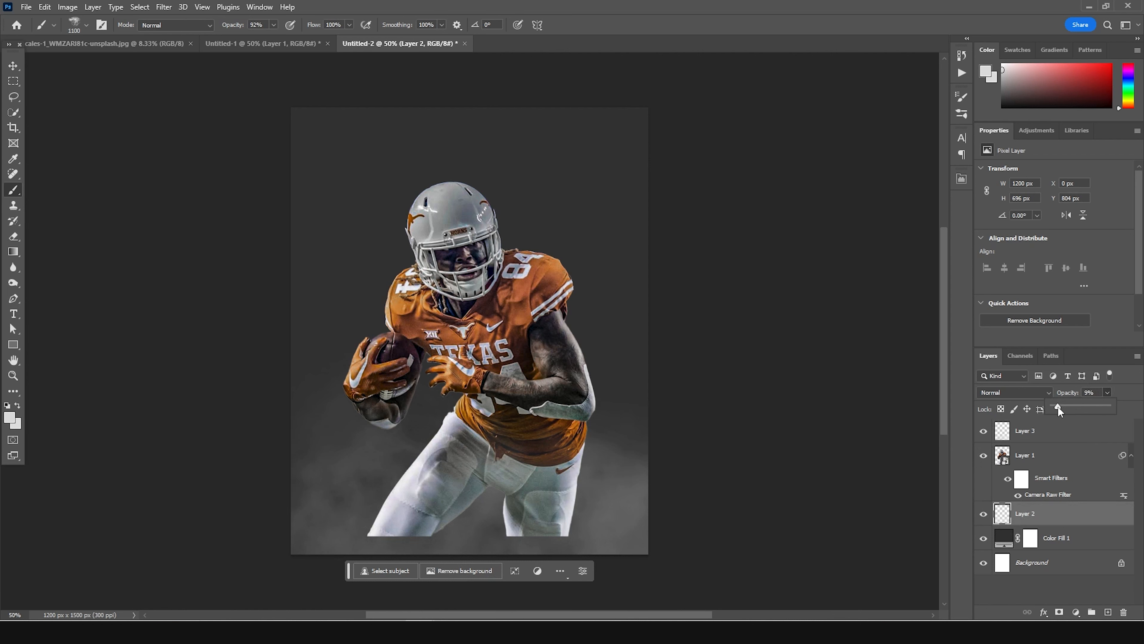
Add another layer behind the player and enlarge the smoke brush to 1900 px.
{"action": "left_click", "coordinate": [1108, 613]}
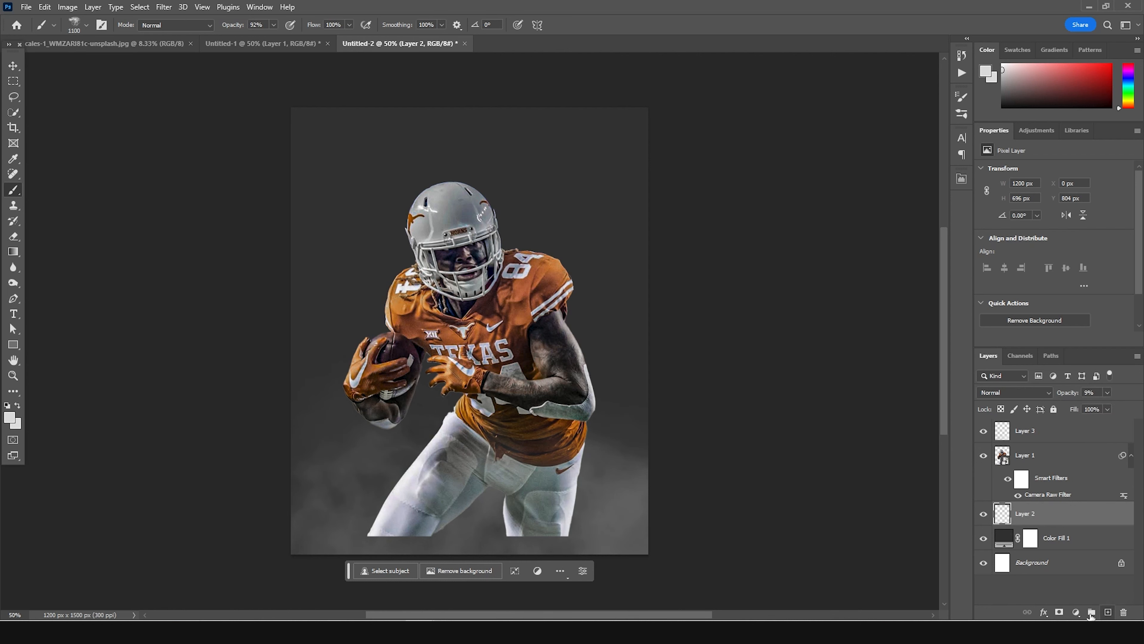
{"action": "key", "text": "bracketright"}
{"action": "key", "text": "bracketright"}
{"action": "key", "text": "bracketright"}
{"action": "key", "text": "bracketright"}
{"action": "key", "text": "bracketright"}
{"action": "key", "text": "bracketright"}
{"action": "key", "text": "bracketright"}
{"action": "key", "text": "bracketright"}
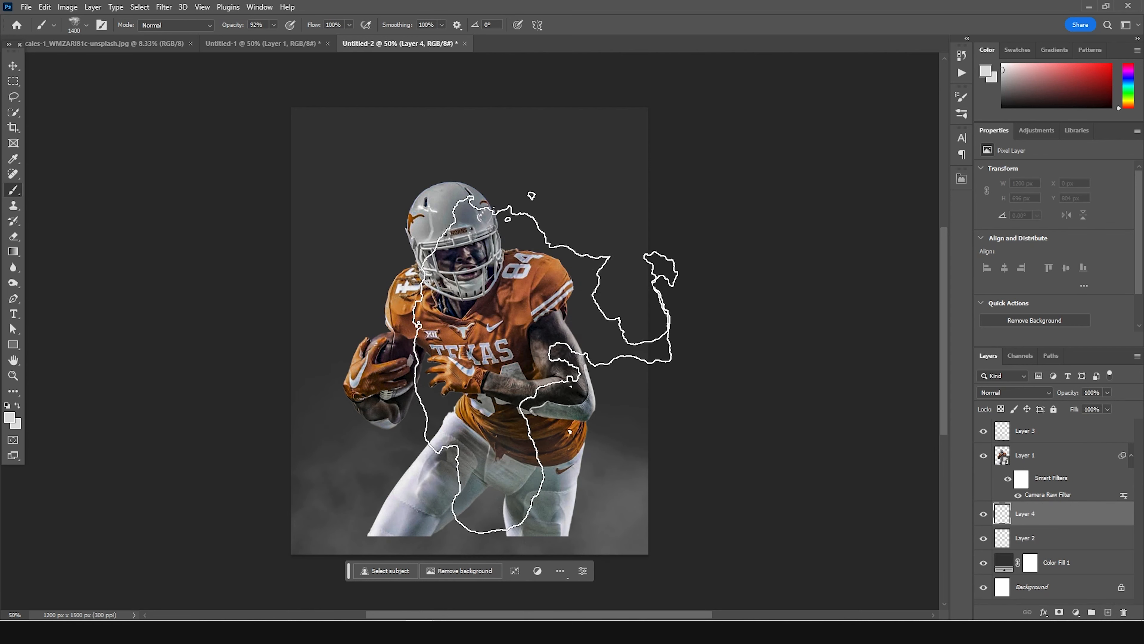
Paint a large smoke cloud behind the player and set its layer's opacity to 43%.
{"action": "left_click", "coordinate": [554, 336]}
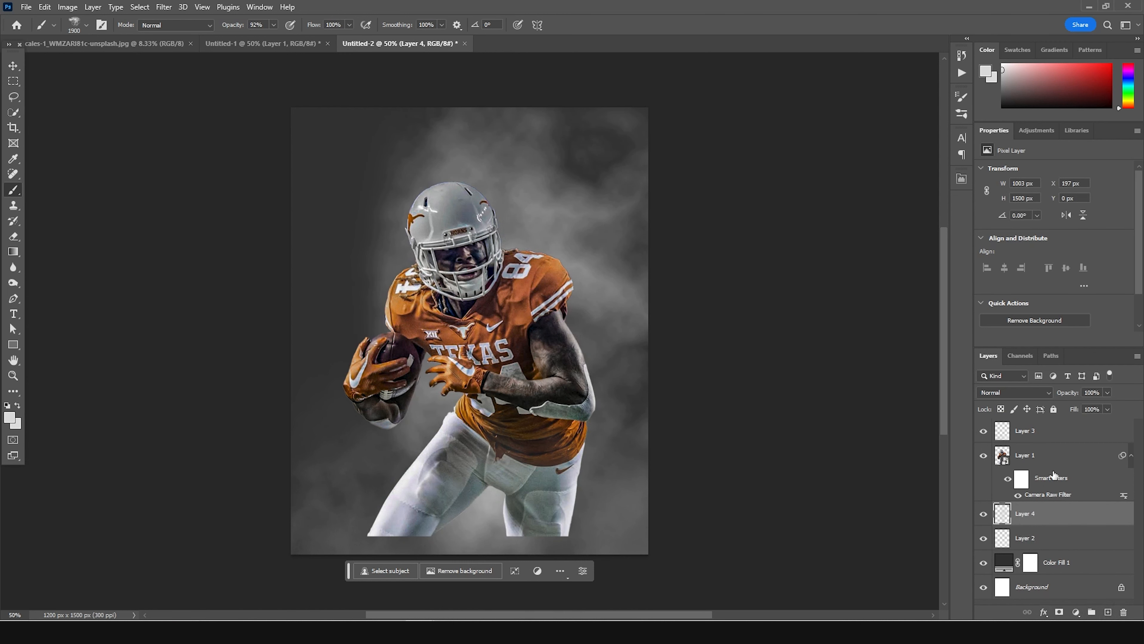
{"action": "left_click", "coordinate": [1108, 392]}
{"action": "left_click_drag", "start_coordinate": [1079, 408], "coordinate": [1078, 406]}
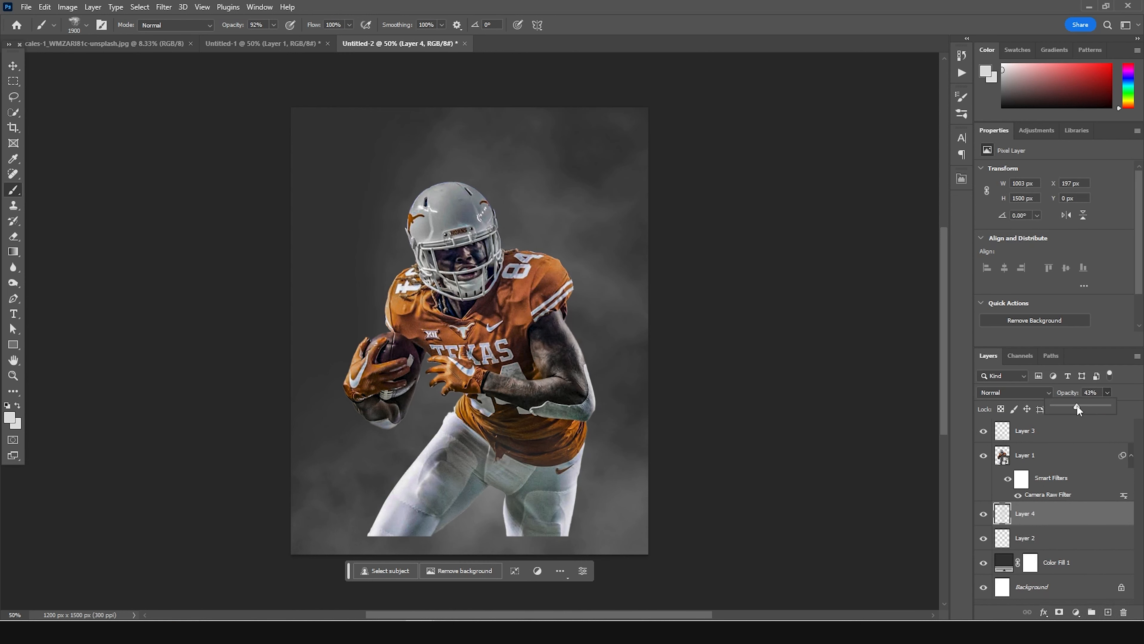
On a new layer directly above the player, paint smoke with a 1500 px brush across the lower canvas and set the layer's opacity to 70%.
{"action": "left_click", "coordinate": [1032, 458]}
{"action": "left_click", "coordinate": [1108, 612]}
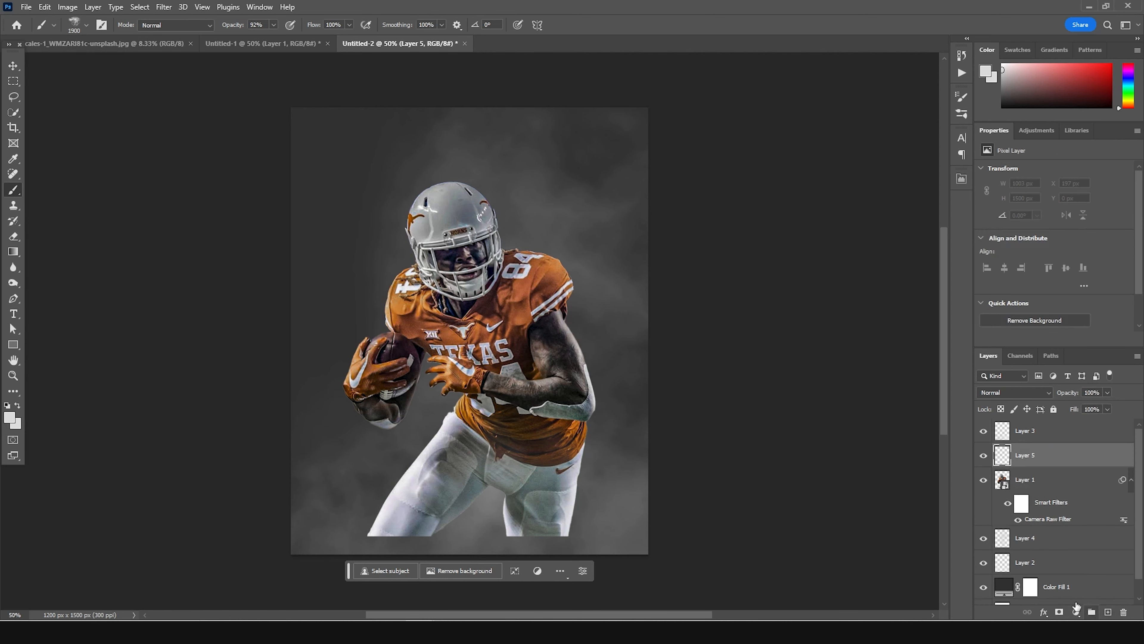
{"action": "key", "text": "bracketleft"}
{"action": "key", "text": "bracketleft"}
{"action": "key", "text": "bracketleft"}
{"action": "key", "text": "bracketleft"}
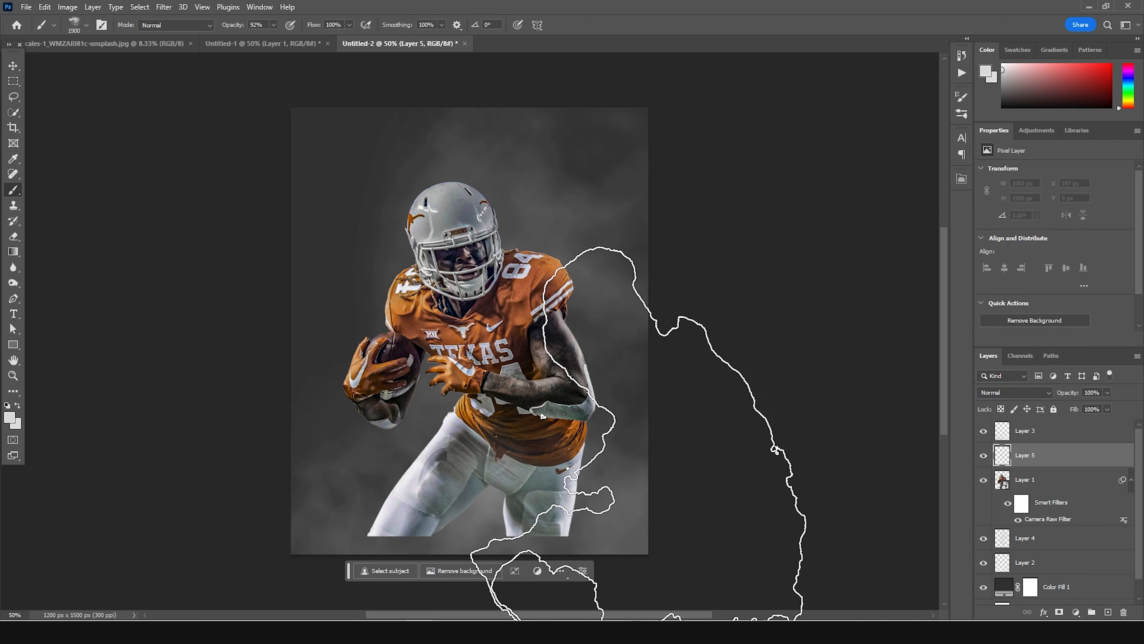
{"action": "left_click", "coordinate": [590, 518]}
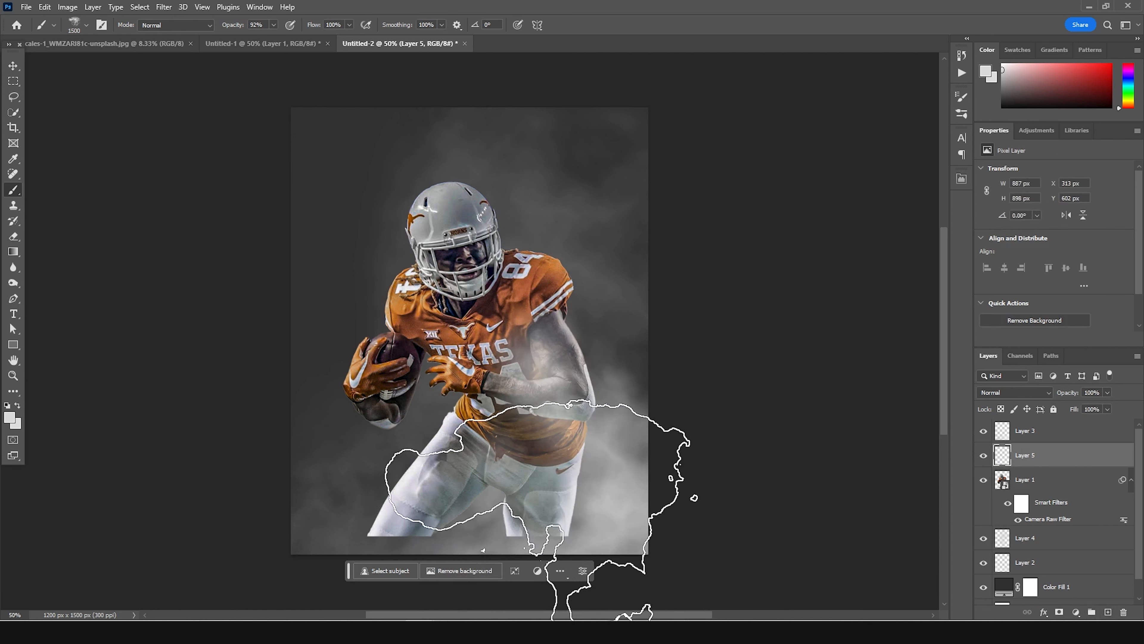
{"action": "left_click", "coordinate": [372, 546]}
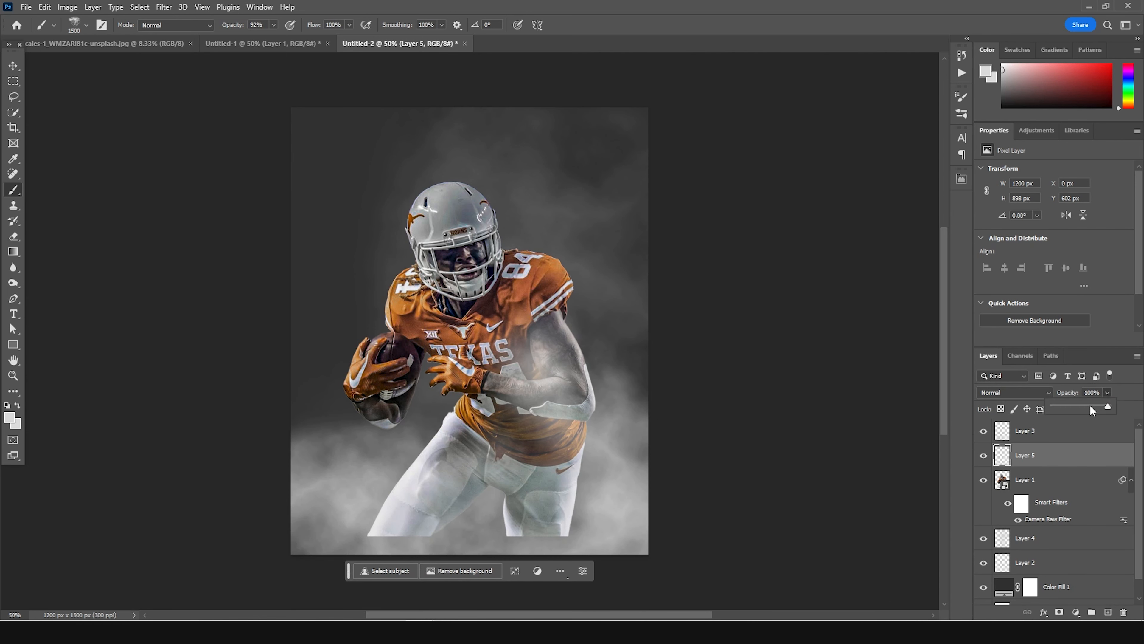
{"action": "left_click", "coordinate": [1090, 406]}
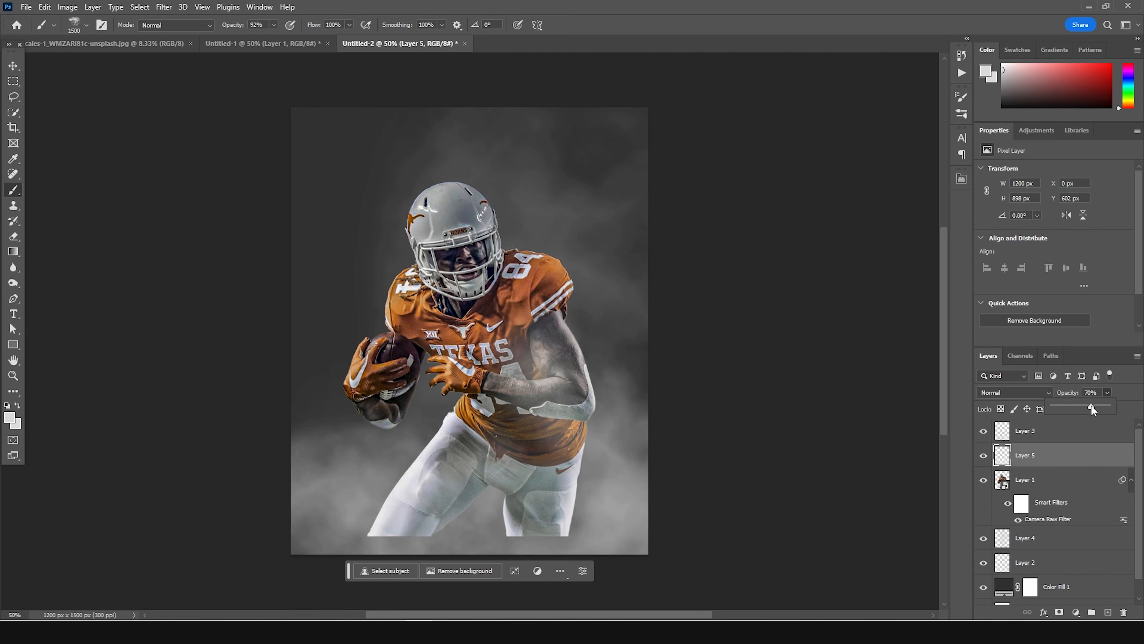
Scale the player cutout up to 154.29% so his legs reach the canvas's lower edge.
{"action": "left_click", "coordinate": [1015, 484]}
{"action": "key", "text": "ctrl+t"}
{"action": "left_click", "coordinate": [591, 247]}
{"action": "left_click_drag", "start_coordinate": [543, 399], "coordinate": [544, 412]}
{"action": "left_click_drag", "start_coordinate": [602, 555], "coordinate": [609, 563]}
{"action": "key", "text": "Return"}
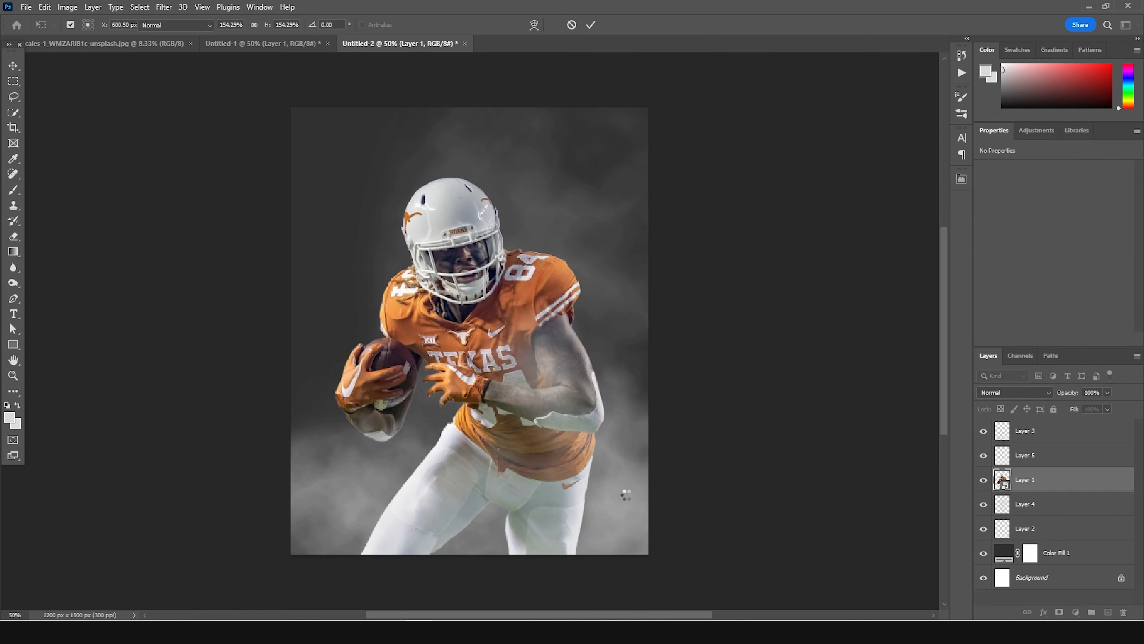
Bring the painted texture from the unsplash image into the poster and place its layer just above the dark grey fill.
{"action": "left_click", "coordinate": [13, 65]}
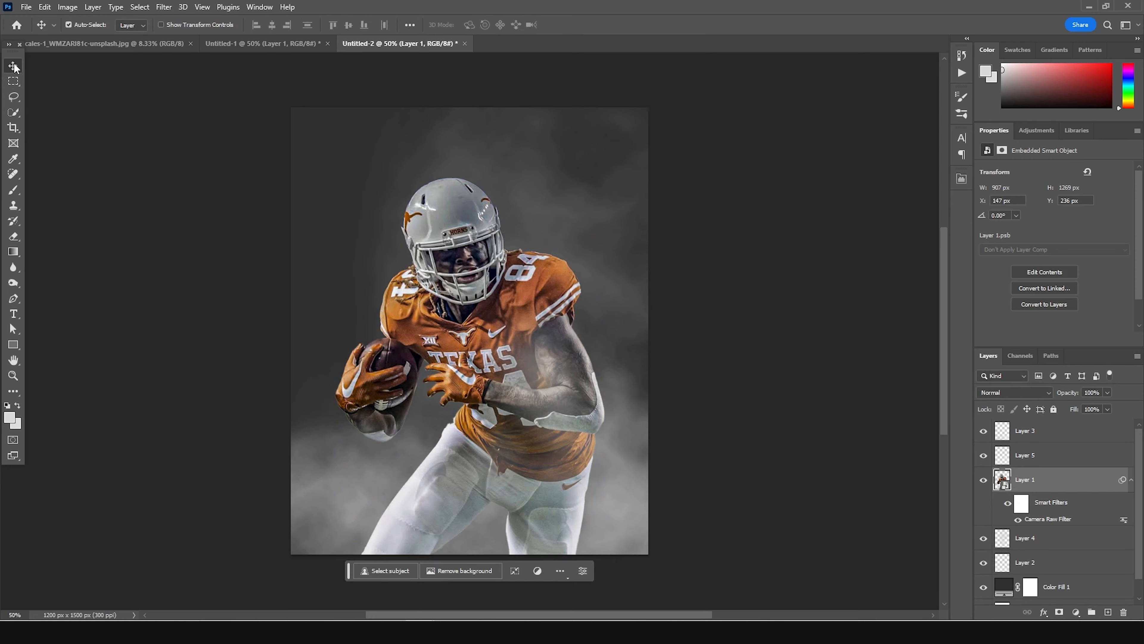
{"action": "left_click", "coordinate": [138, 45]}
{"action": "mouse_move", "coordinate": [439, 199]}
{"action": "left_mouse_down"}
{"action": "mouse_move", "coordinate": [355, 114]}
{"action": "mouse_move", "coordinate": [368, 43]}
{"action": "mouse_move", "coordinate": [442, 312]}
{"action": "mouse_move", "coordinate": [549, 373]}
{"action": "left_mouse_up"}
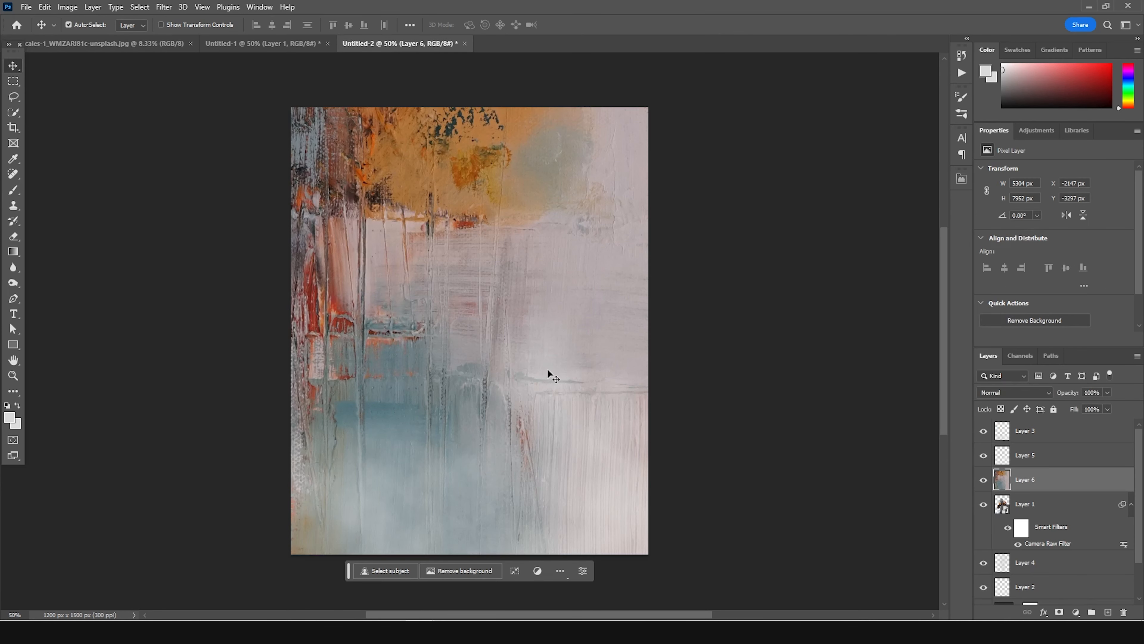
{"action": "mouse_move", "coordinate": [1014, 489]}
{"action": "left_mouse_down"}
{"action": "mouse_move", "coordinate": [1018, 607]}
{"action": "mouse_move", "coordinate": [1022, 555]}
{"action": "left_mouse_up"}
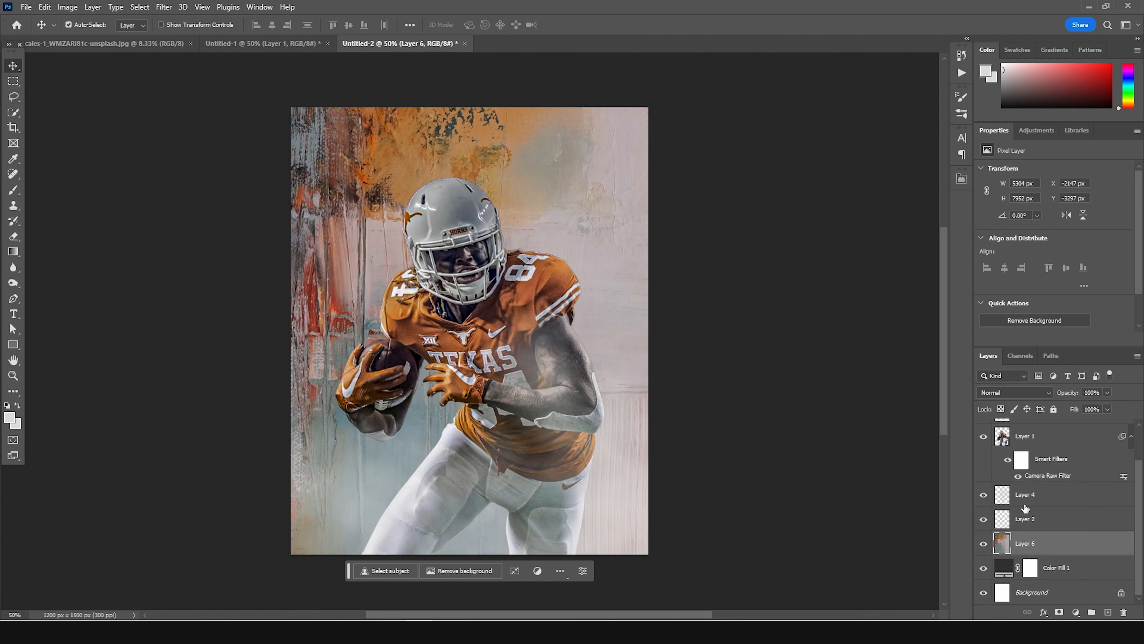
Blend the painted texture into the background with Soft Light mode at 11% opacity and compare the poster with and without it.
{"action": "left_click", "coordinate": [1106, 392]}
{"action": "left_click", "coordinate": [1058, 405]}
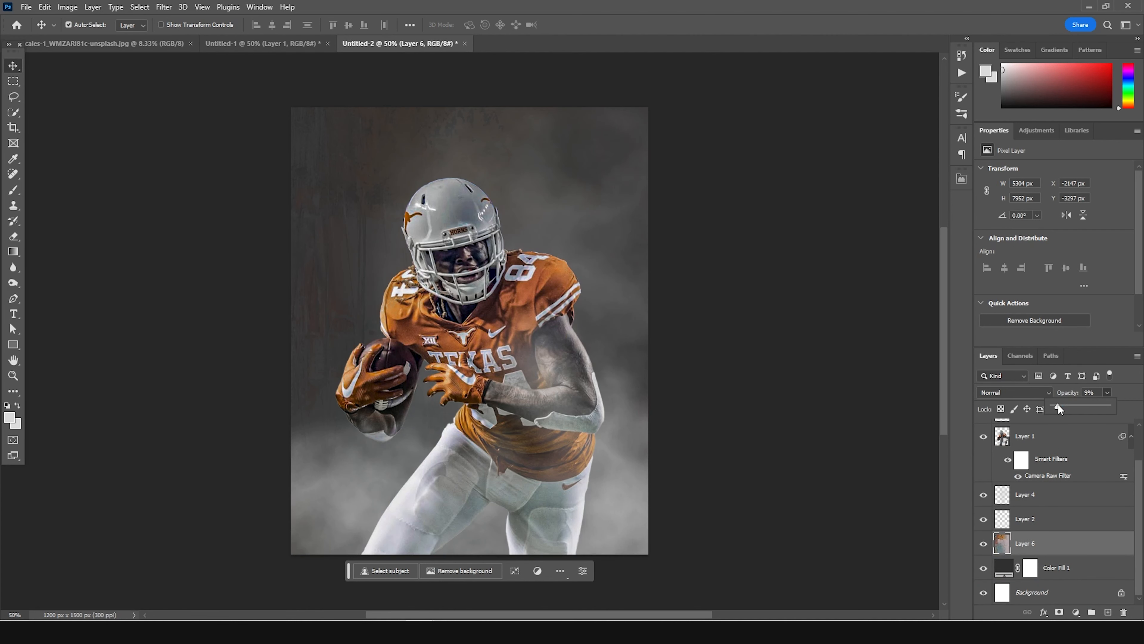
{"action": "left_click_drag", "start_coordinate": [1058, 403], "coordinate": [1053, 404]}
{"action": "left_click", "coordinate": [1010, 391]}
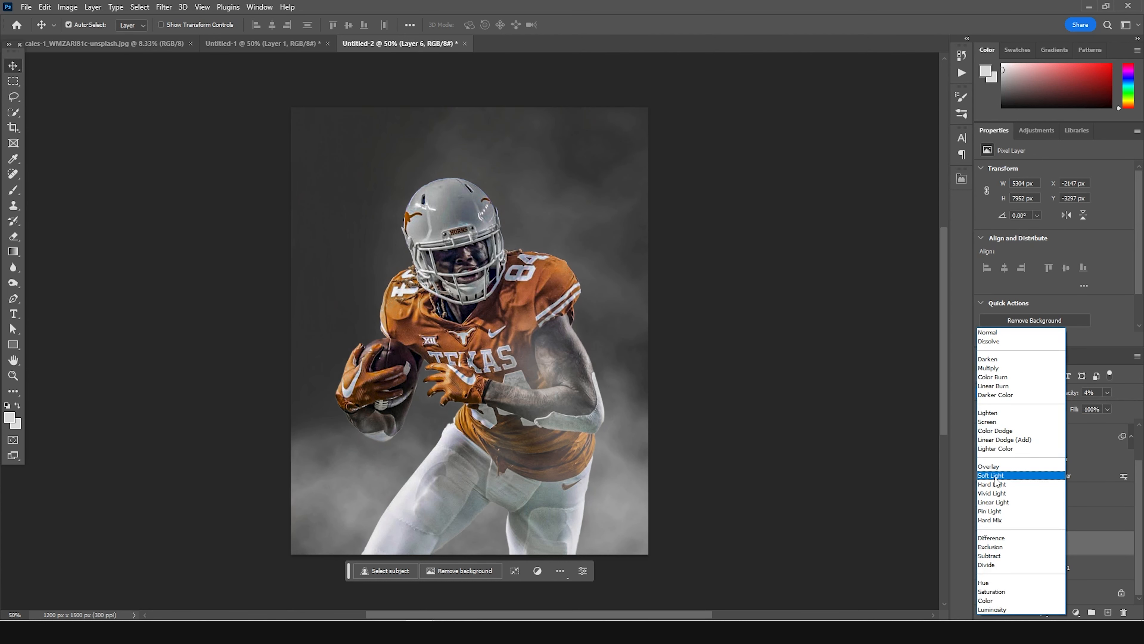
{"action": "left_click", "coordinate": [996, 476]}
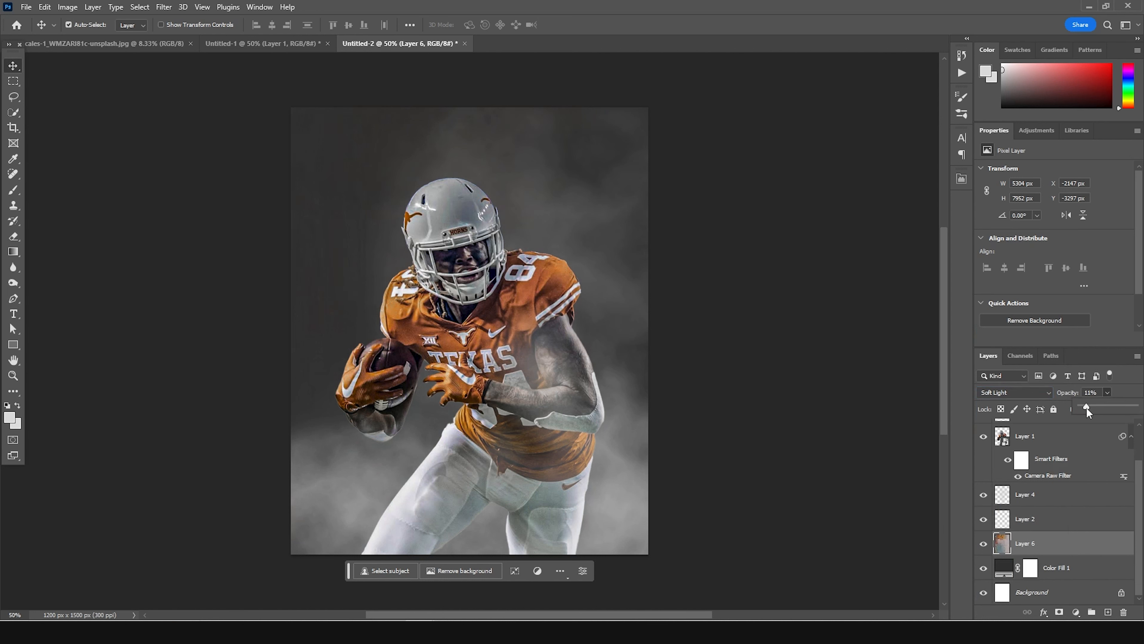
{"action": "left_click", "coordinate": [983, 543]}
{"action": "left_click", "coordinate": [984, 544]}
Add a Color Lookup adjustment on top of all layers and load the windycinev2.CUBE LUT.
{"action": "scroll", "coordinate": [999, 433], "scroll_direction": "up", "scroll_amount": 1}
{"action": "left_click", "coordinate": [999, 434]}
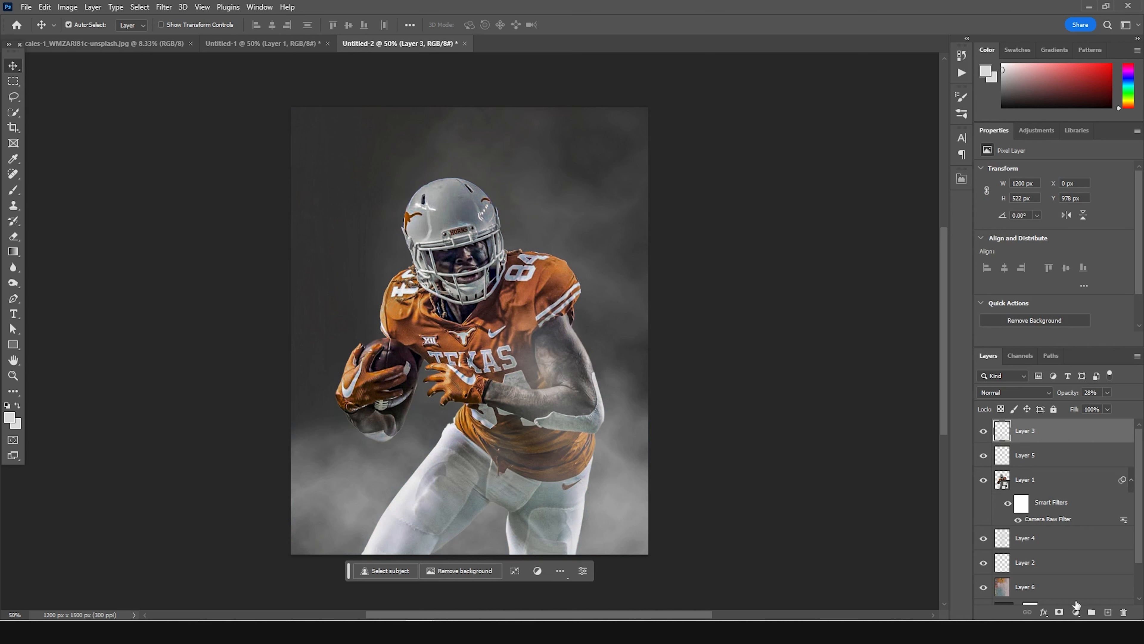
{"action": "left_click", "coordinate": [1076, 612]}
{"action": "left_click", "coordinate": [1081, 547]}
{"action": "left_click", "coordinate": [1055, 172]}
{"action": "left_click", "coordinate": [1049, 184]}
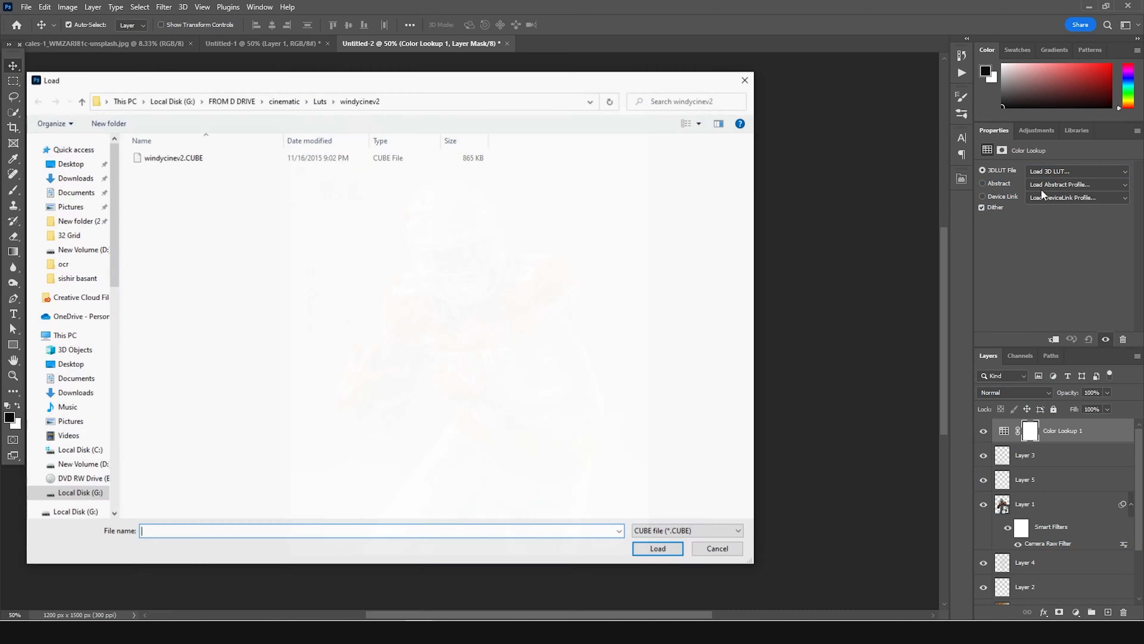
{"action": "left_click", "coordinate": [194, 158]}
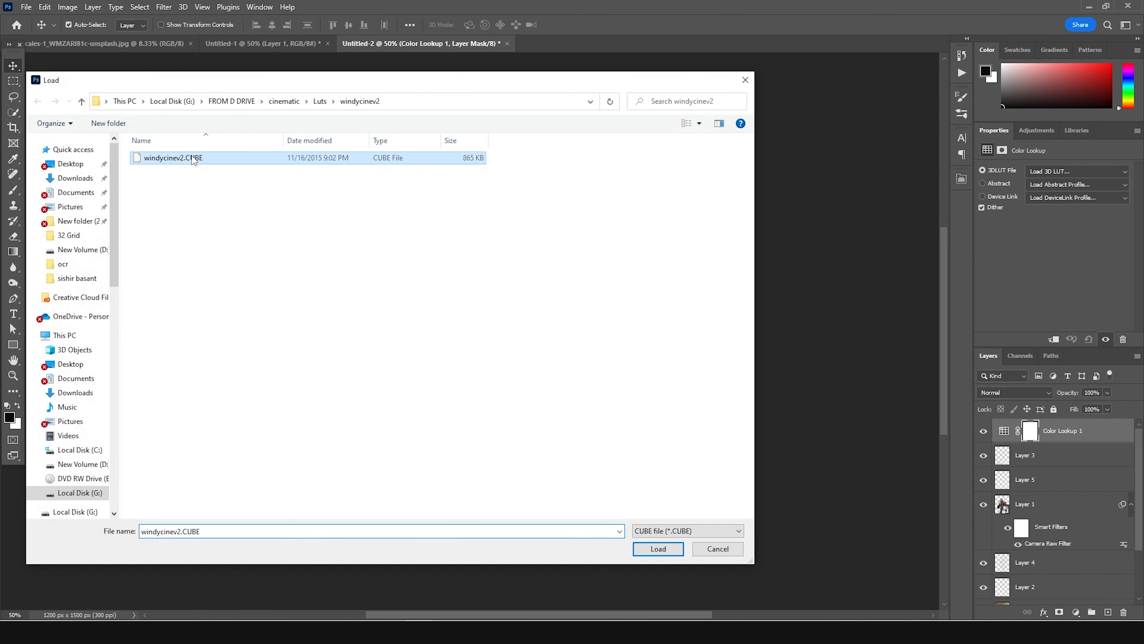
{"action": "left_click", "coordinate": [672, 548]}
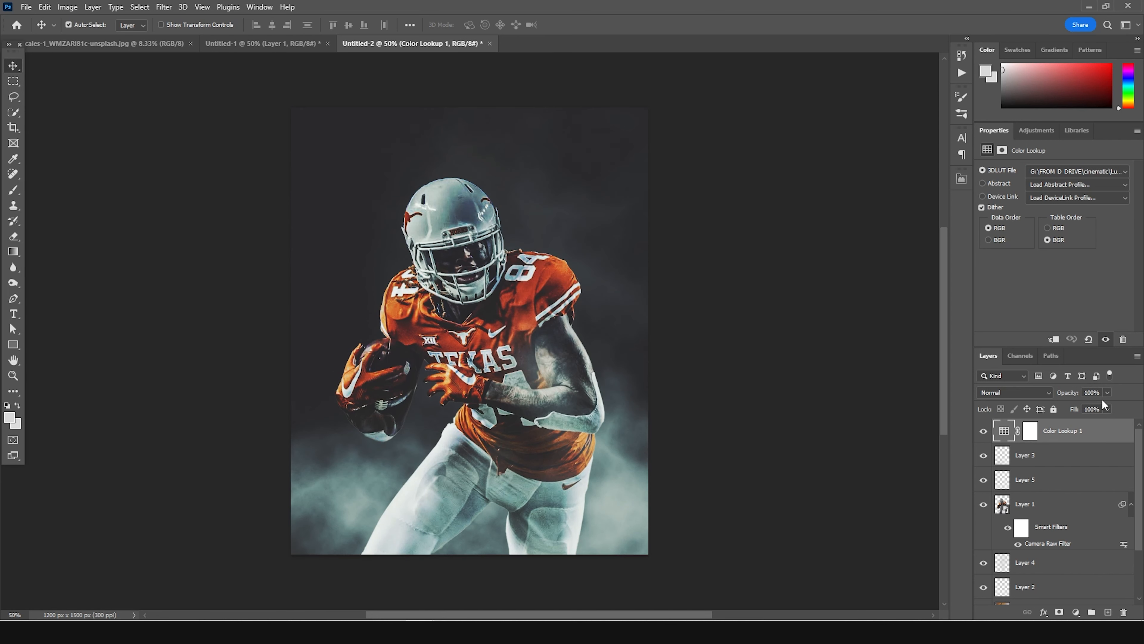
Try a lower opacity on the Color Lookup layer and return it to 100%.
{"action": "left_click", "coordinate": [1108, 393]}
{"action": "left_click_drag", "start_coordinate": [1086, 404], "coordinate": [1083, 404]}
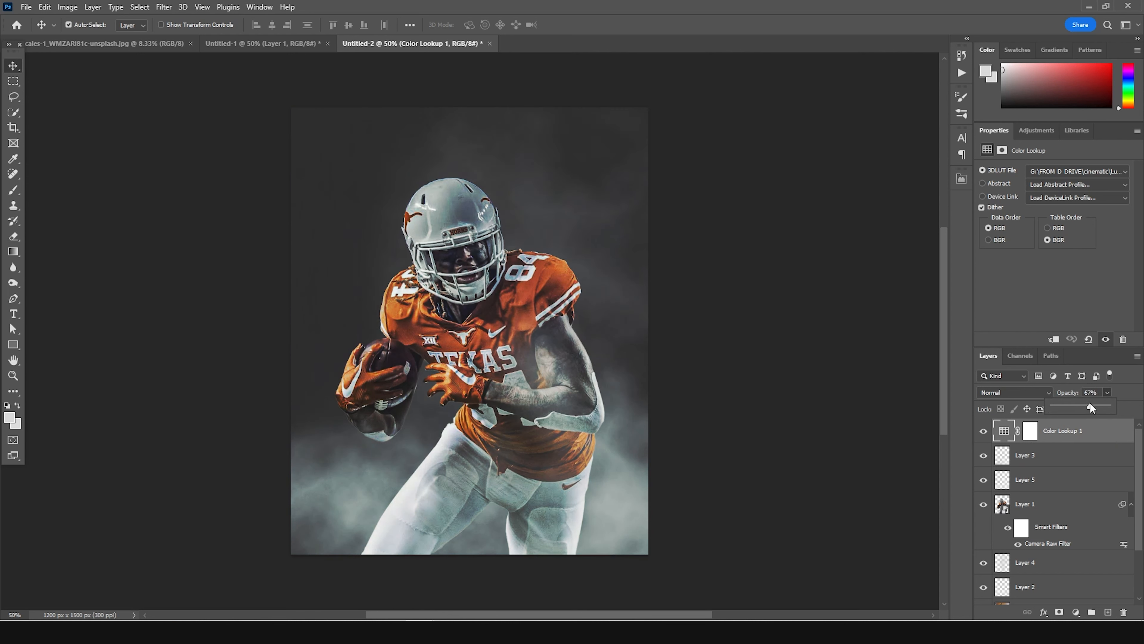
{"action": "left_click_drag", "start_coordinate": [1099, 407], "coordinate": [1129, 408]}
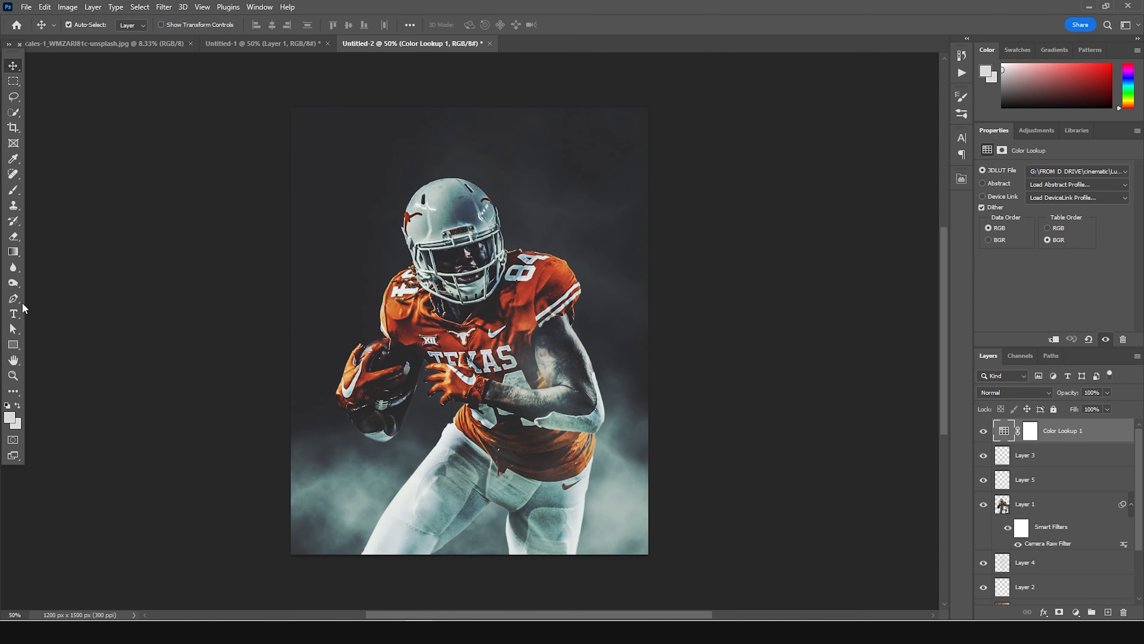
Add the text "Texas" in Nimbus Mono Bold at 14.82 pt over the lower part of the poster.
{"action": "left_click", "coordinate": [14, 314]}
{"action": "left_click", "coordinate": [388, 465]}
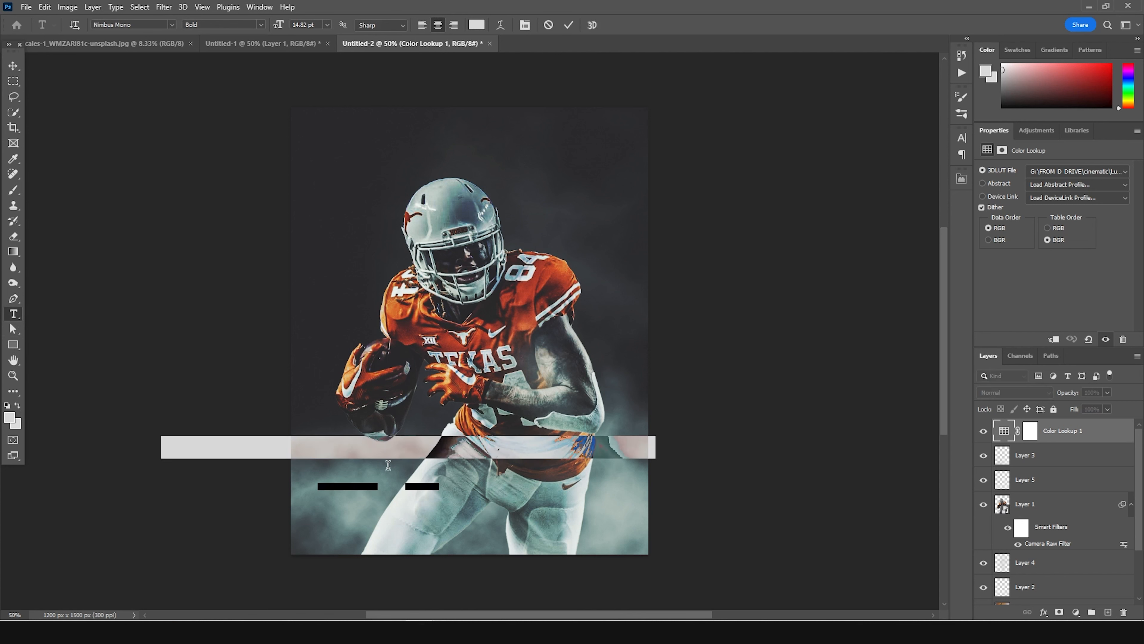
{"action": "type", "text": "Te"}
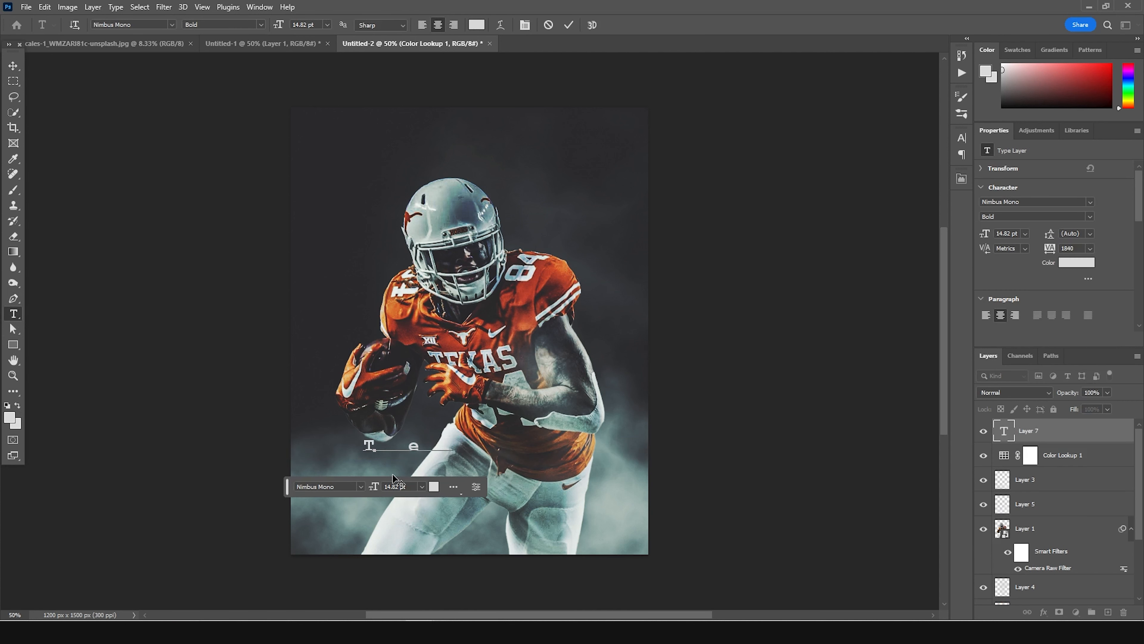
{"action": "type", "text": "xas"}
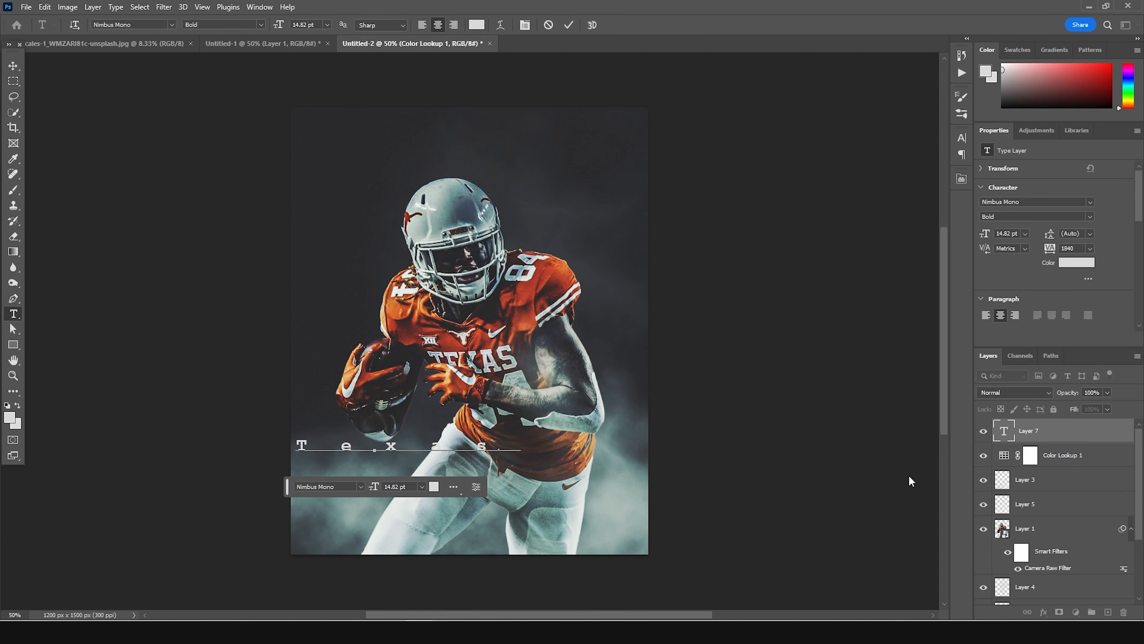
{"action": "left_click", "coordinate": [1009, 425]}
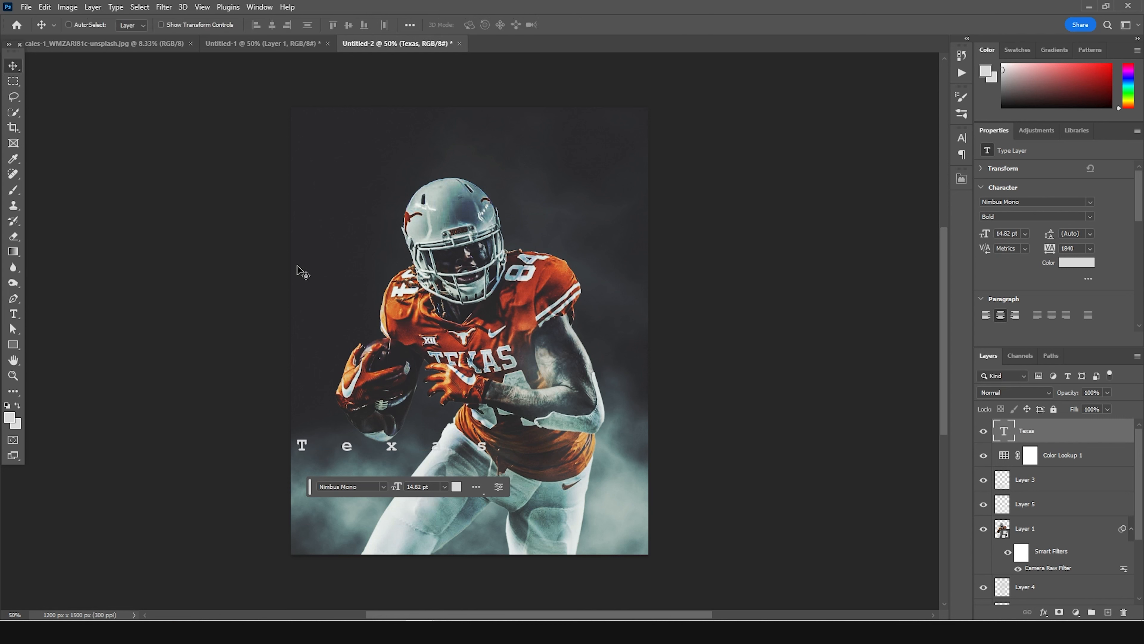
Move the Texas text to the middle of the player's waist and place its layer below the Color Lookup adjustment.
{"action": "key", "text": "ctrl+t"}
{"action": "left_click_drag", "start_coordinate": [422, 458], "coordinate": [510, 414]}
{"action": "left_click", "coordinate": [525, 460]}
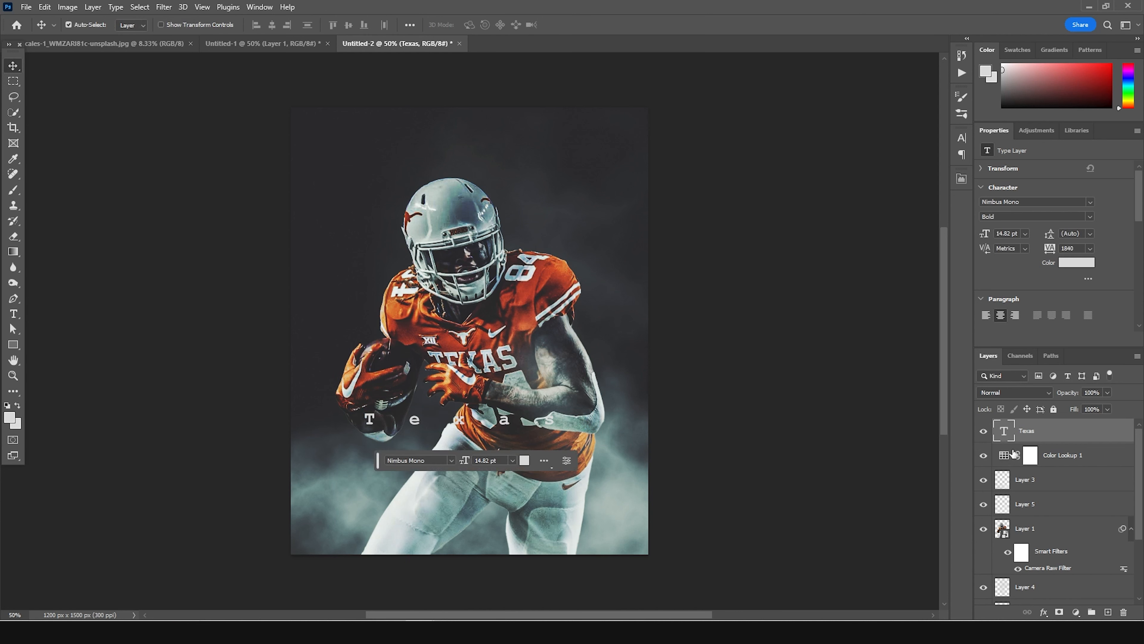
{"action": "left_click_drag", "start_coordinate": [1006, 433], "coordinate": [1008, 470]}
Add a new layer beneath the Texas text and choose a dark grey brush colour.
{"action": "left_click", "coordinate": [1008, 491]}
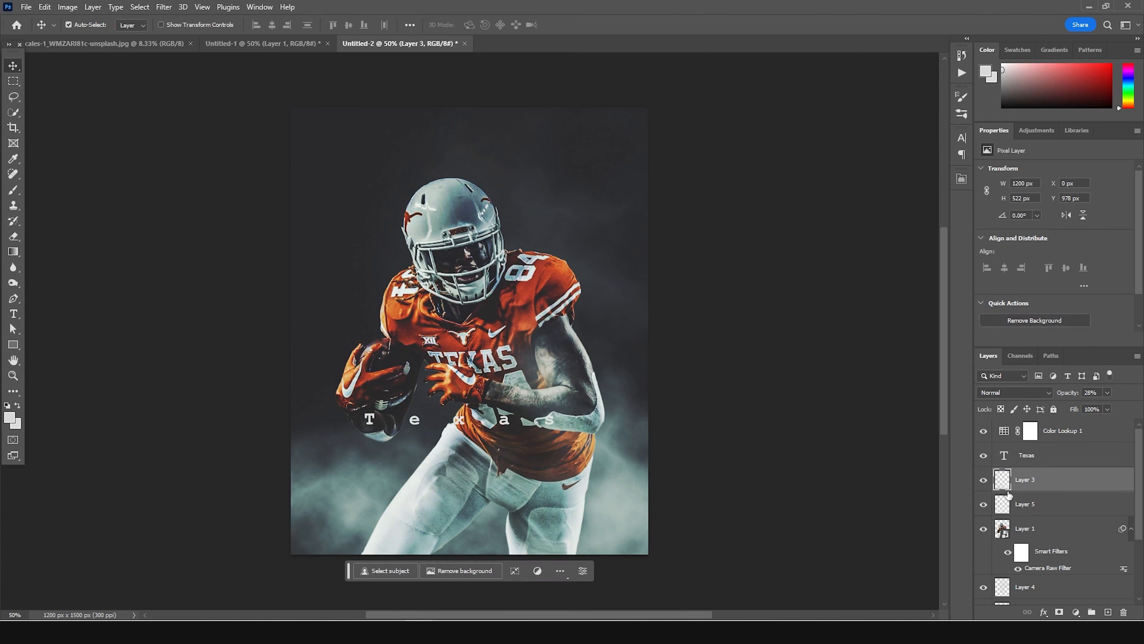
{"action": "left_click", "coordinate": [1106, 609]}
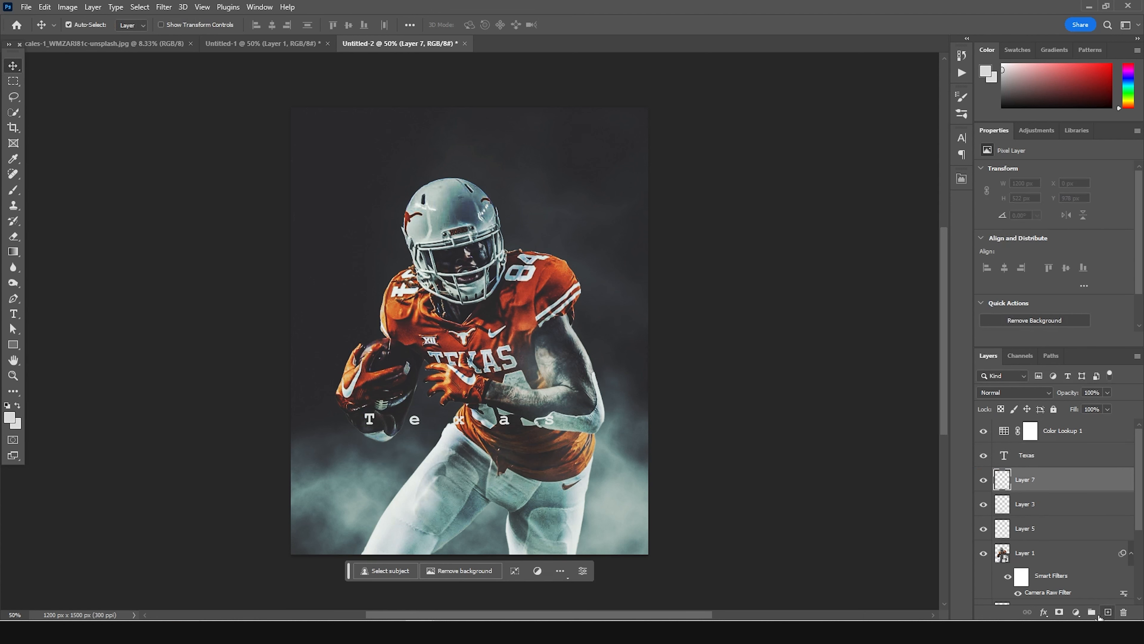
{"action": "key", "text": "b"}
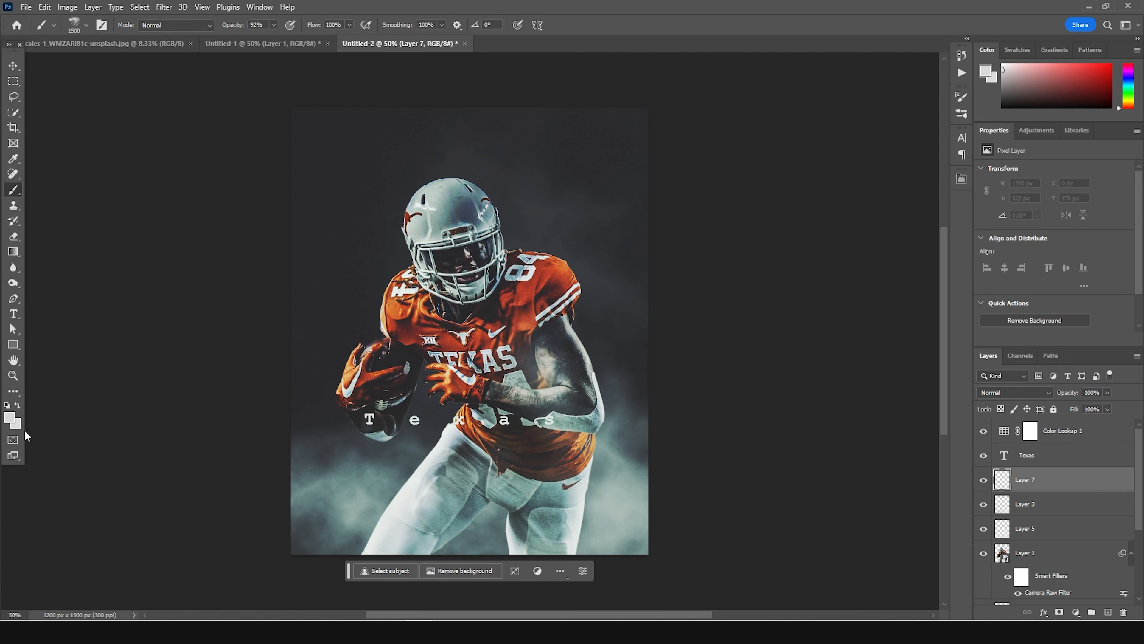
{"action": "left_click", "coordinate": [13, 422]}
{"action": "type", "text": "171717"}
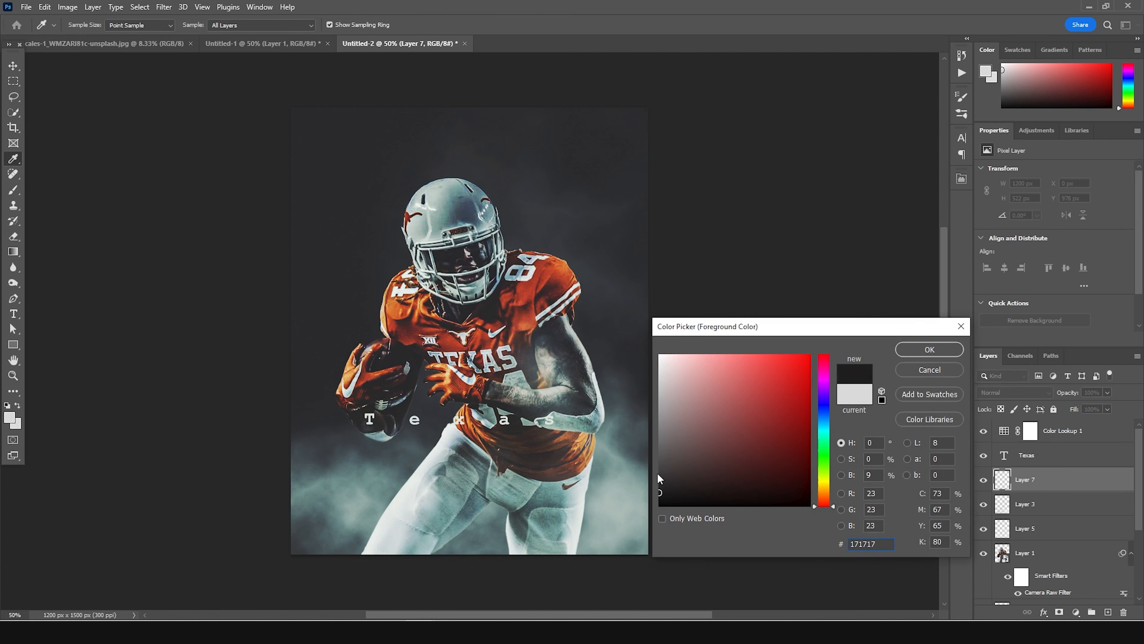
{"action": "left_click", "coordinate": [658, 474]}
{"action": "left_click", "coordinate": [929, 350]}
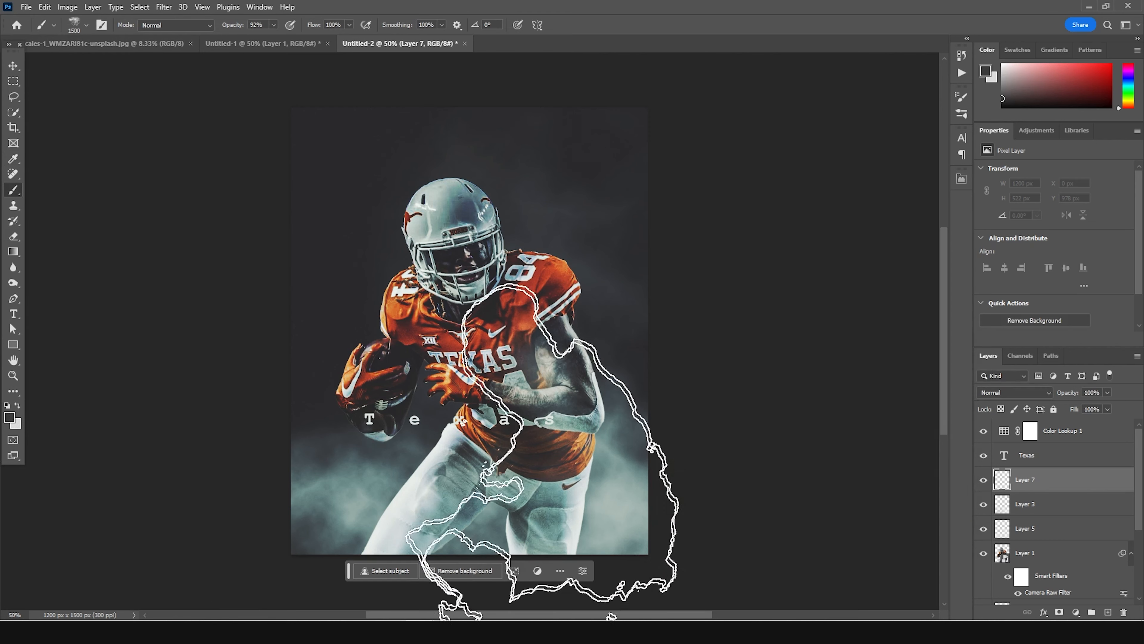
Reduce the smoke brush to 500 px and paint dark smoke behind the Texas text, working towards its first letter.
{"action": "key", "text": "bracketleft"}
{"action": "key", "text": "bracketleft"}
{"action": "key", "text": "bracketleft"}
{"action": "key", "text": "bracketleft"}
{"action": "key", "text": "bracketleft"}
{"action": "key", "text": "bracketleft"}
{"action": "key", "text": "bracketleft"}
{"action": "key", "text": "bracketleft"}
{"action": "key", "text": "bracketleft"}
{"action": "key", "text": "bracketleft"}
{"action": "key", "text": "bracketleft"}
{"action": "key", "text": "bracketleft"}
{"action": "key", "text": "bracketleft"}
{"action": "key", "text": "bracketleft"}
{"action": "key", "text": "bracketleft"}
{"action": "key", "text": "bracketleft"}
{"action": "key", "text": "bracketleft"}
{"action": "key", "text": "bracketleft"}
{"action": "key", "text": "bracketleft"}
{"action": "key", "text": "bracketleft"}
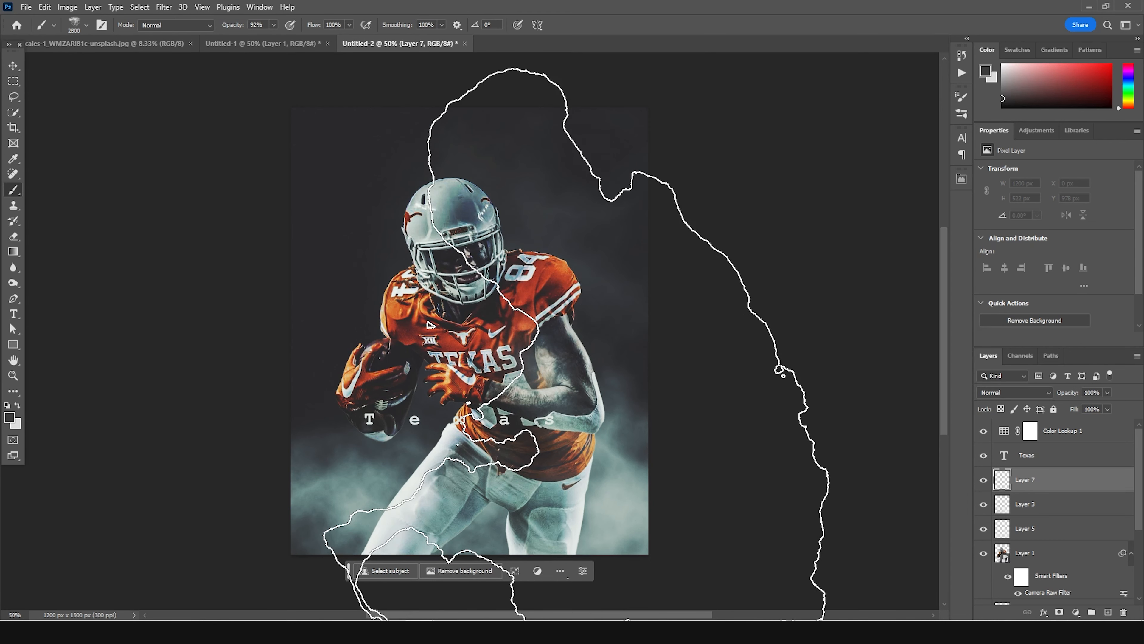
{"action": "left_click", "coordinate": [527, 419]}
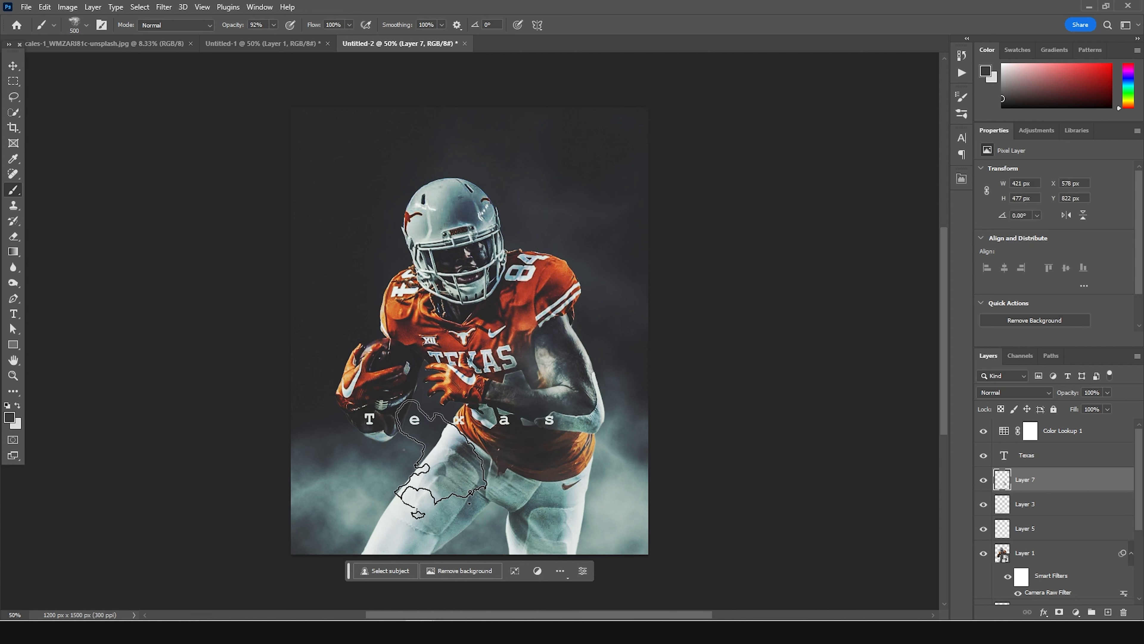
{"action": "left_click", "coordinate": [475, 423]}
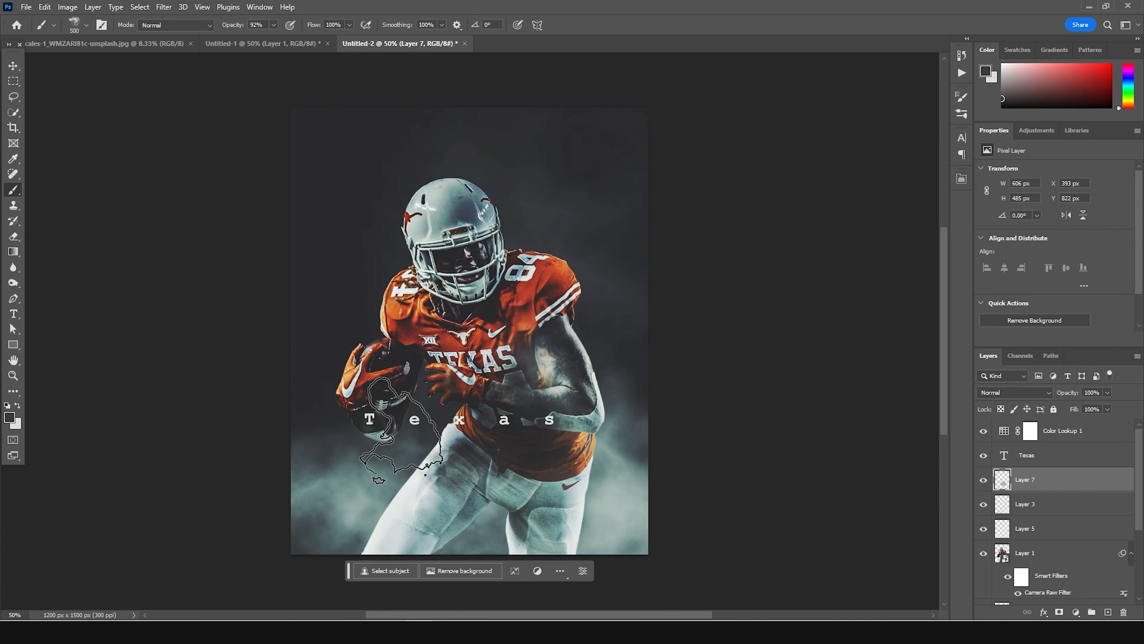
{"action": "left_click", "coordinate": [402, 432]}
{"action": "left_click", "coordinate": [340, 449]}
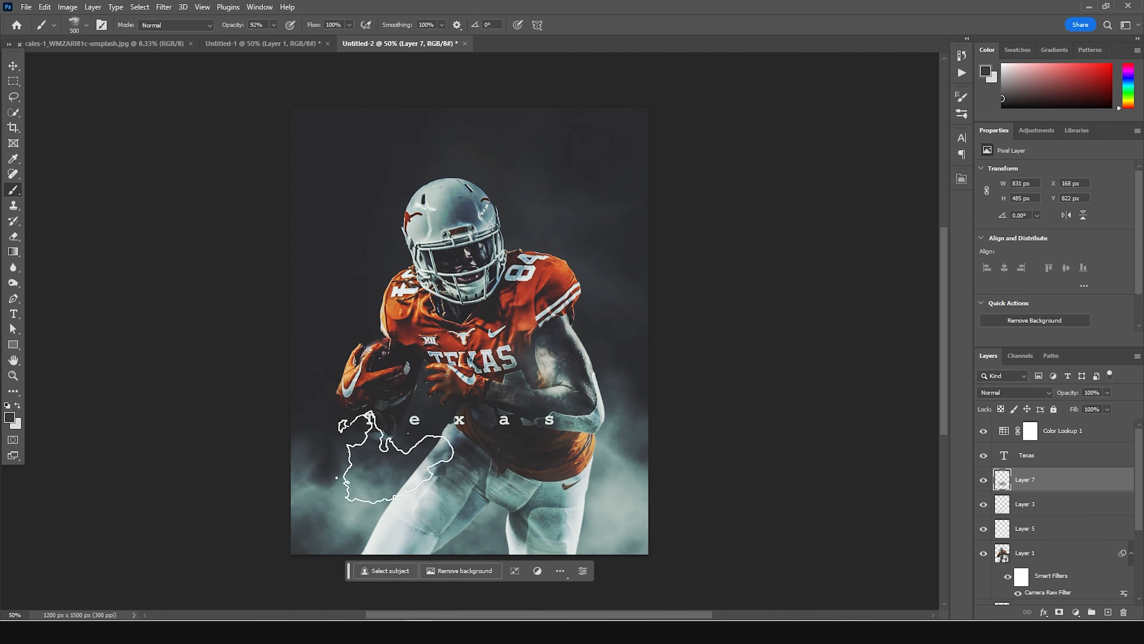
Paint dark 500 px smoke behind the text's last letter and set the dark smoke layer's opacity to 67%.
{"action": "key", "text": "bracketright"}
{"action": "key", "text": "bracketright"}
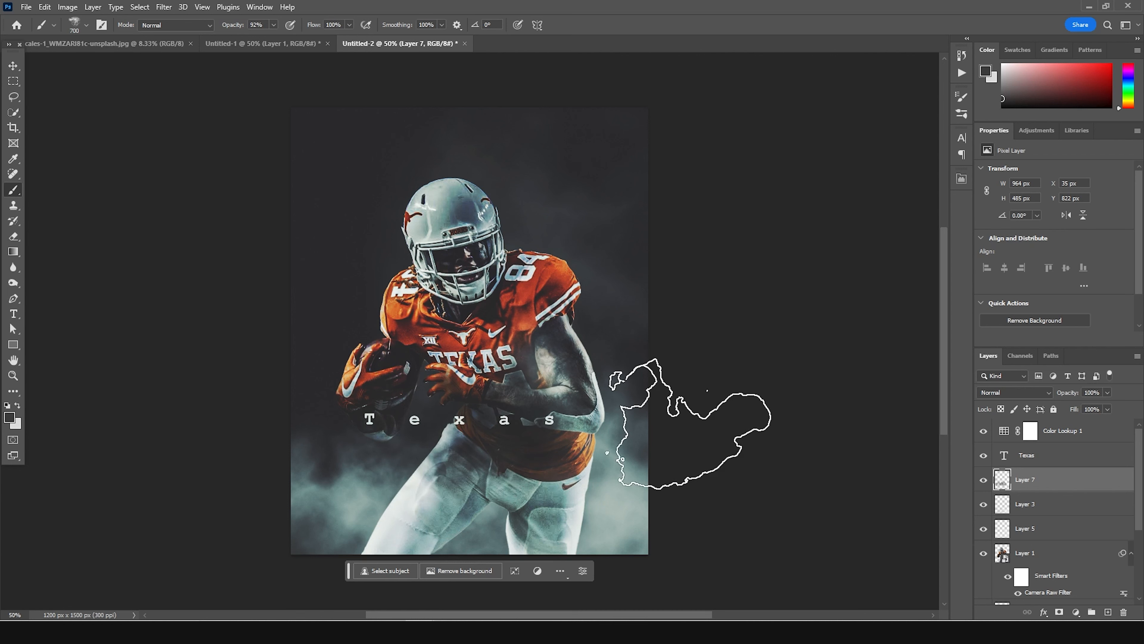
{"action": "key", "text": "bracketleft"}
{"action": "key", "text": "bracketleft"}
{"action": "left_click", "coordinate": [578, 419]}
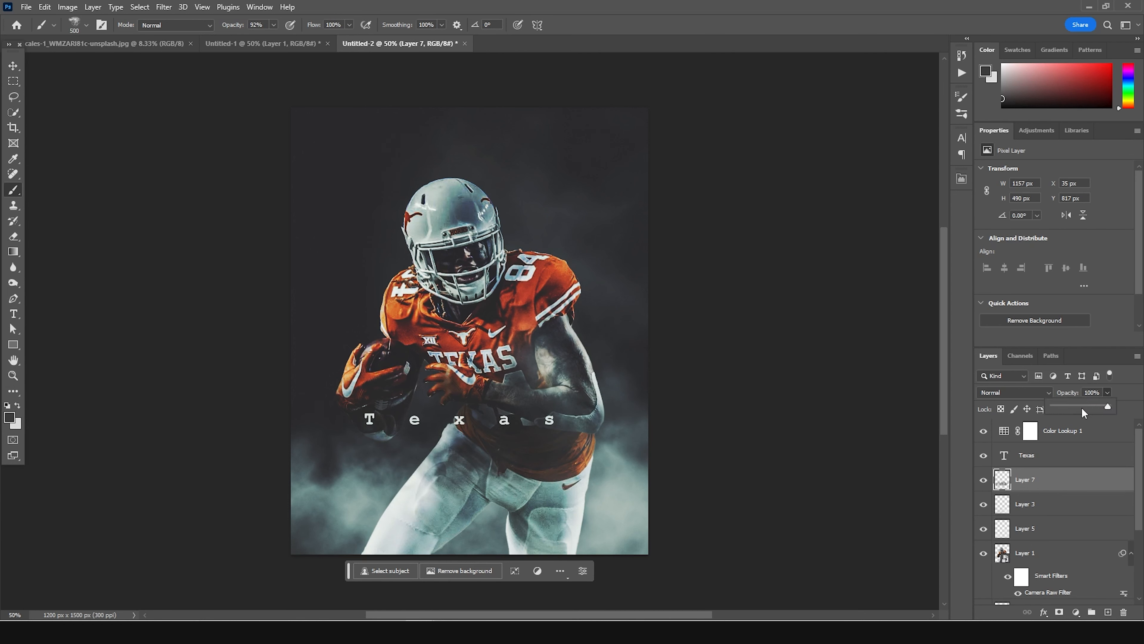
{"action": "left_click", "coordinate": [1080, 406]}
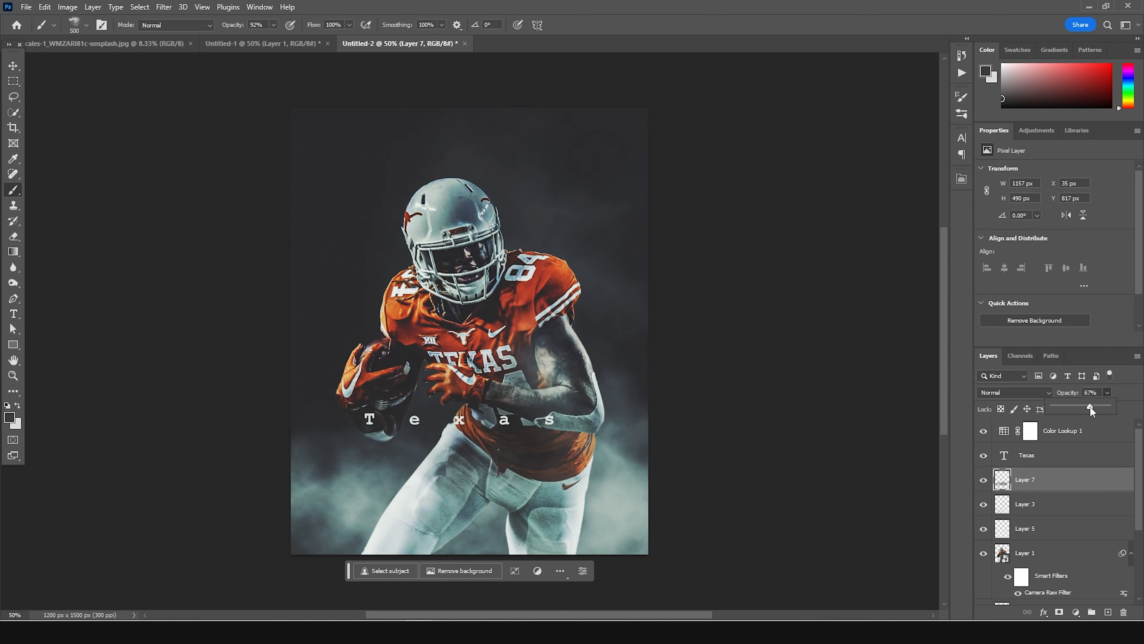
Add a new layer above the dark smoke, choose a lighter grey, and paint smoke across the waist behind the Texas text.
{"action": "left_click", "coordinate": [1109, 612]}
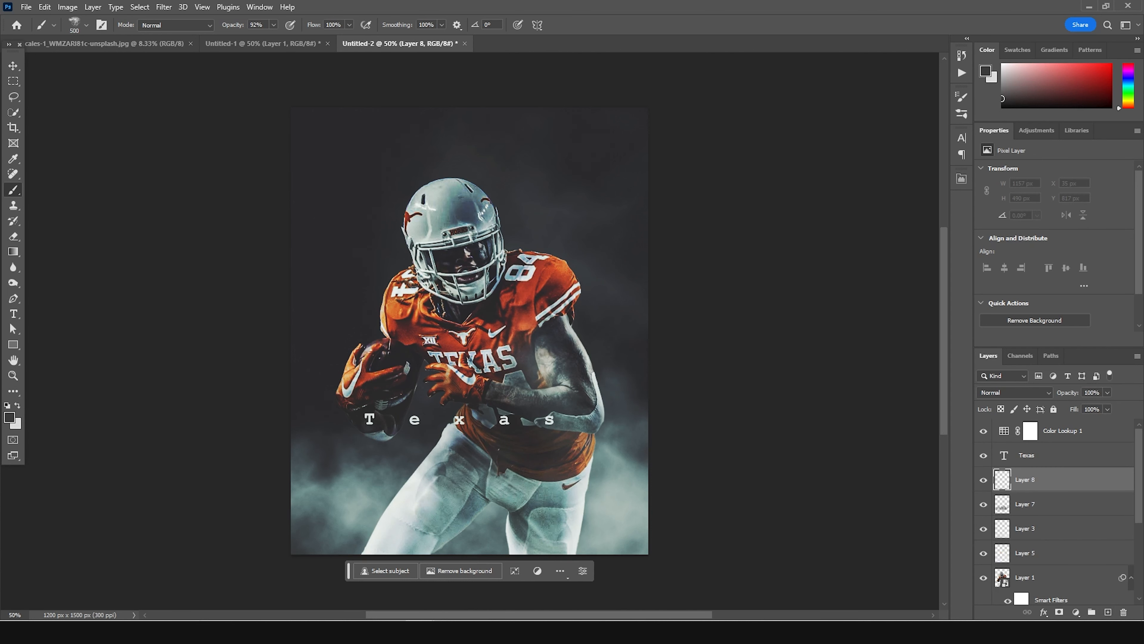
{"action": "left_click", "coordinate": [10, 416]}
{"action": "left_click_drag", "start_coordinate": [679, 427], "coordinate": [659, 437]}
{"action": "left_click", "coordinate": [929, 349]}
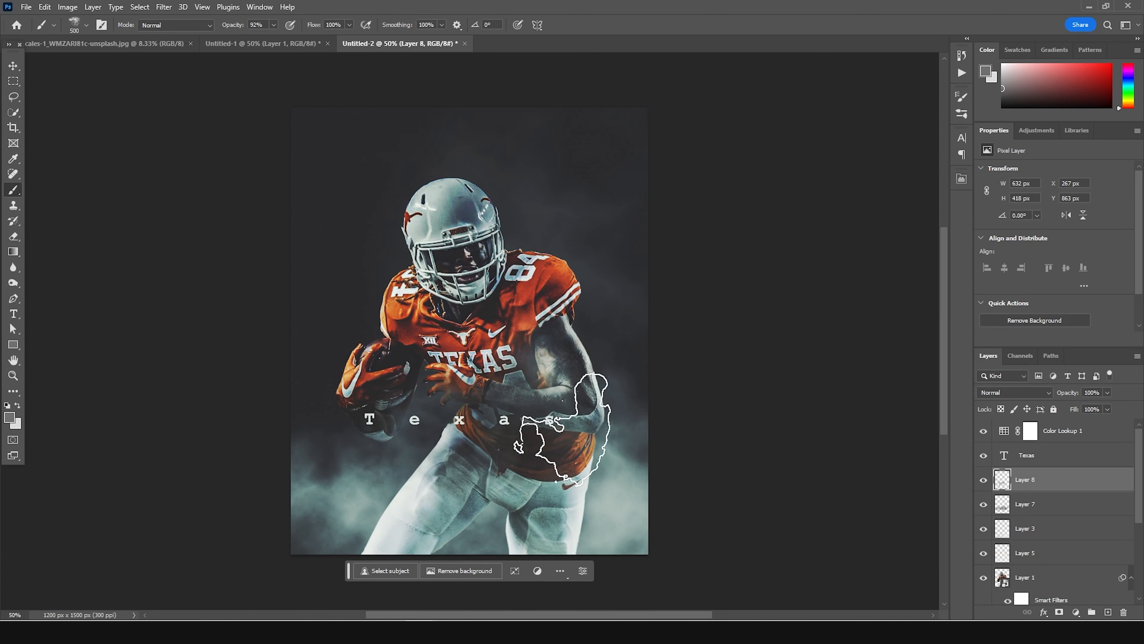
{"action": "left_click", "coordinate": [532, 416]}
{"action": "left_click", "coordinate": [369, 424]}
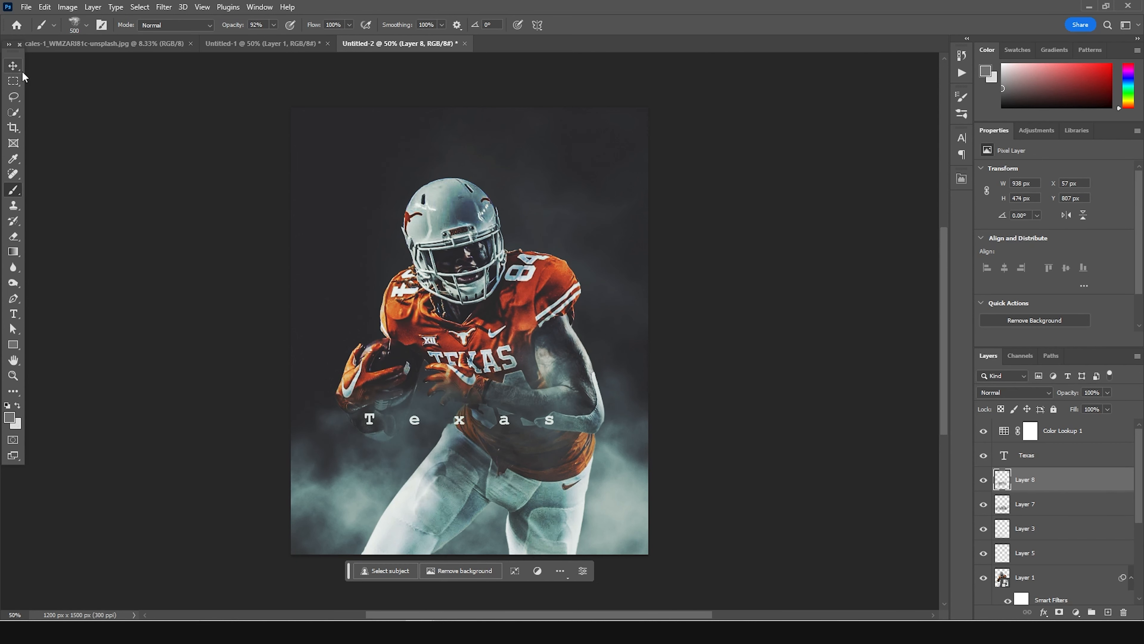
Draw a rectangle shape about 297 × 61 px near the poster's lower-left corner.
{"action": "left_click", "coordinate": [13, 69]}
{"action": "left_click", "coordinate": [13, 345]}
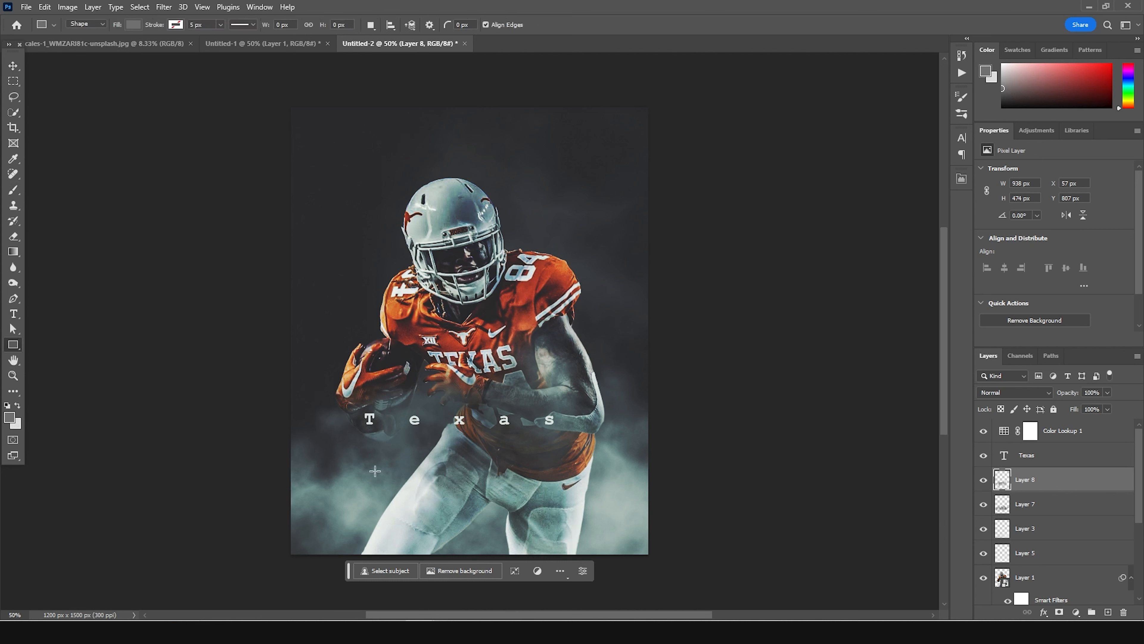
{"action": "left_click_drag", "start_coordinate": [310, 499], "coordinate": [399, 518]}
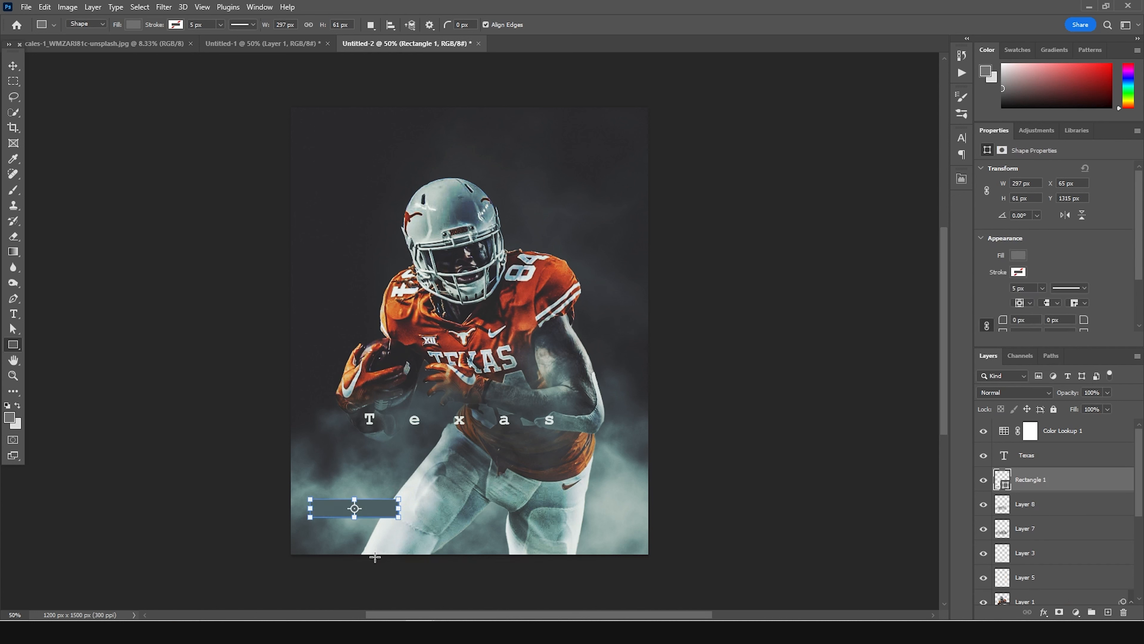
Give the rectangle a light grey stroke and remove its fill.
{"action": "left_click", "coordinate": [175, 25]}
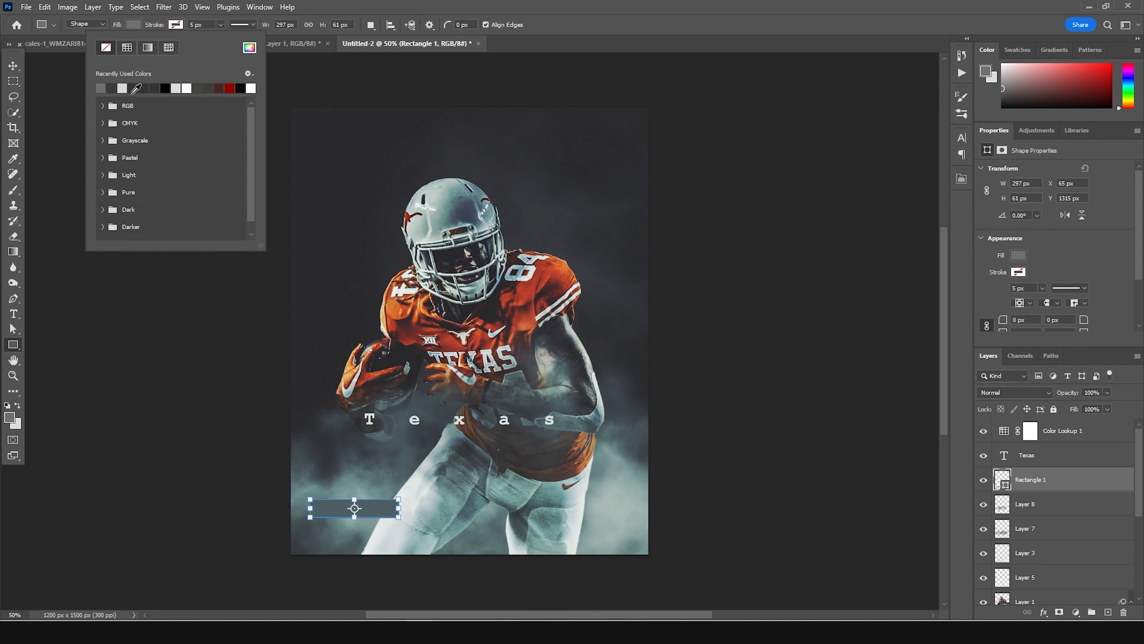
{"action": "left_click", "coordinate": [124, 88]}
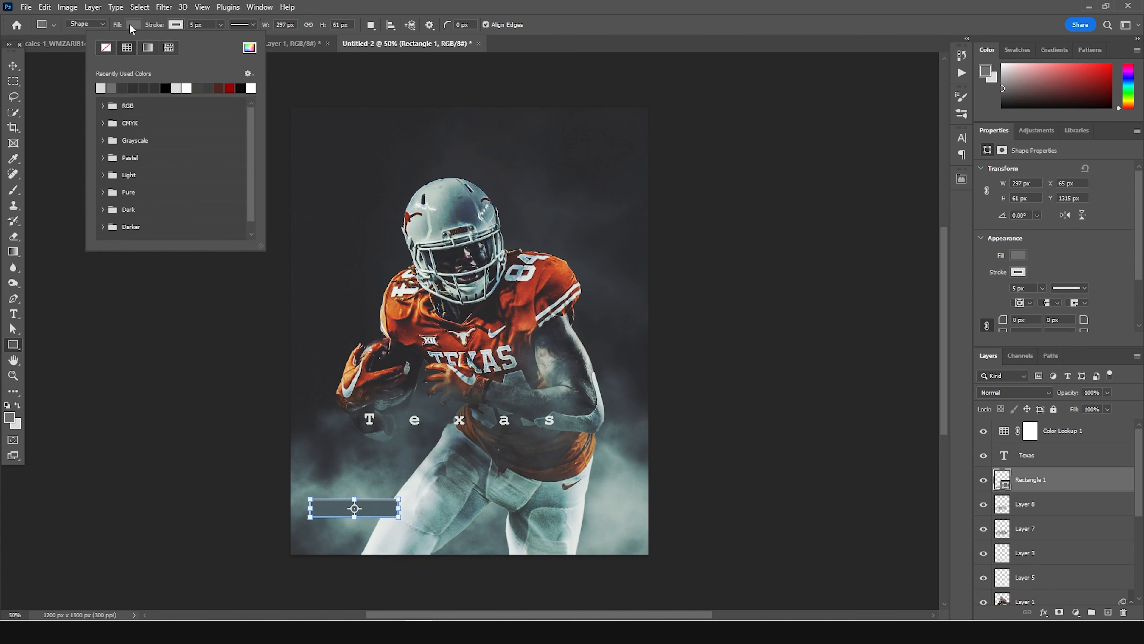
{"action": "left_click", "coordinate": [133, 24]}
{"action": "left_click", "coordinate": [64, 48]}
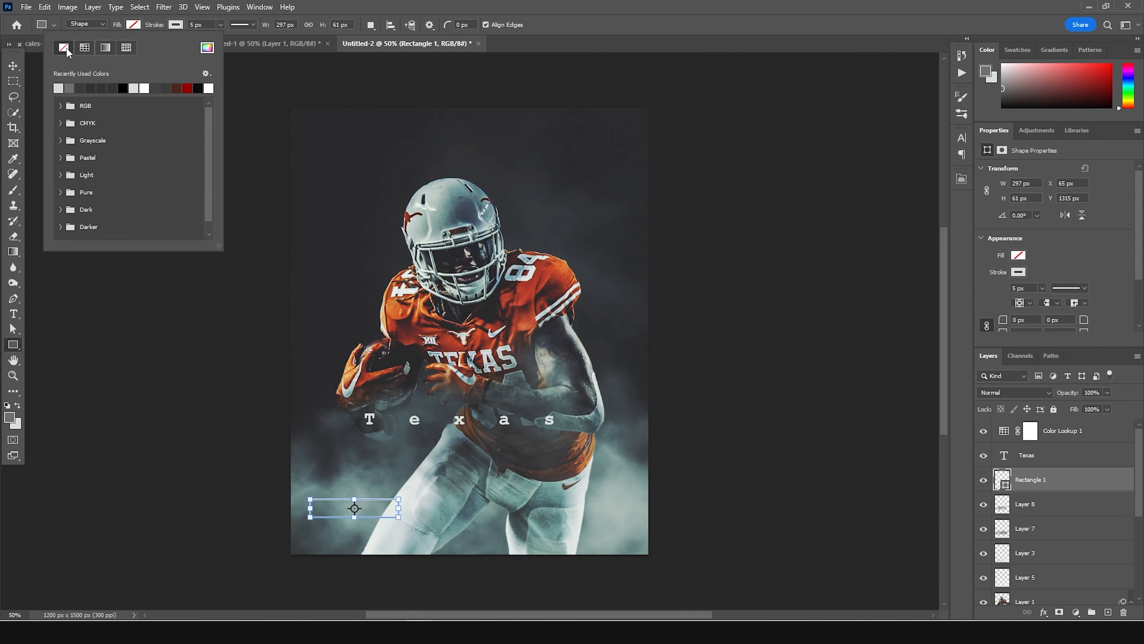
Move the outlined rectangle up beside the player's thigh, to about X 58.5 px and Y 1206.5 px.
{"action": "left_click", "coordinate": [15, 64]}
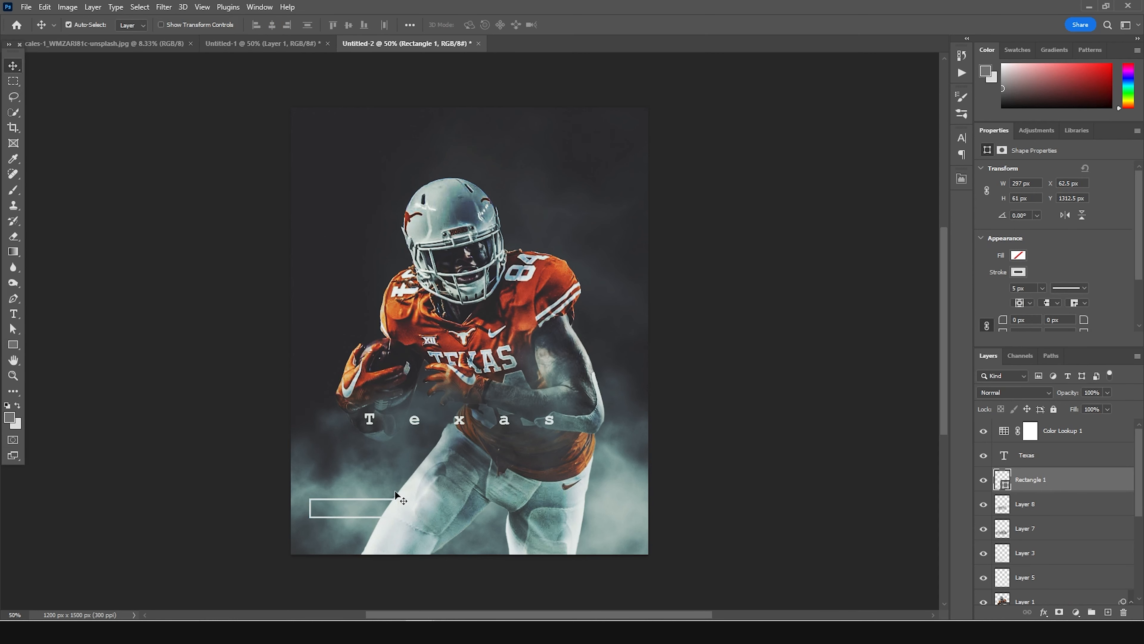
{"action": "key", "text": "ctrl+plus"}
{"action": "key", "text": "ctrl+plus"}
{"action": "key", "text": "ctrl+plus"}
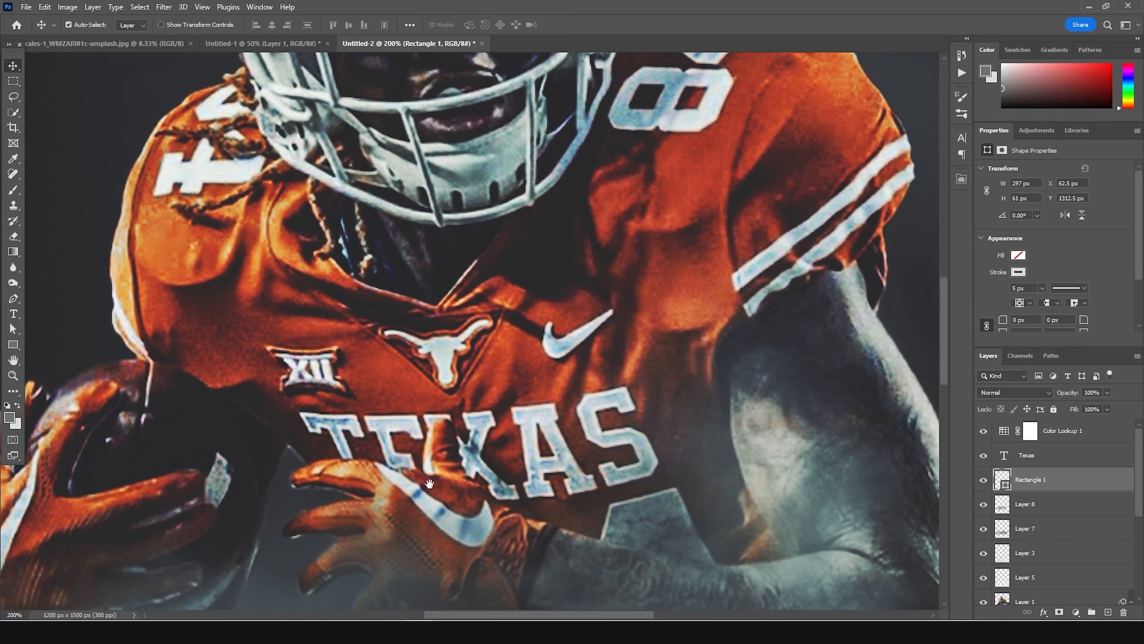
{"action": "left_click_drag", "start_coordinate": [423, 460], "coordinate": [590, 3]}
{"action": "left_click_drag", "start_coordinate": [493, 504], "coordinate": [572, 230]}
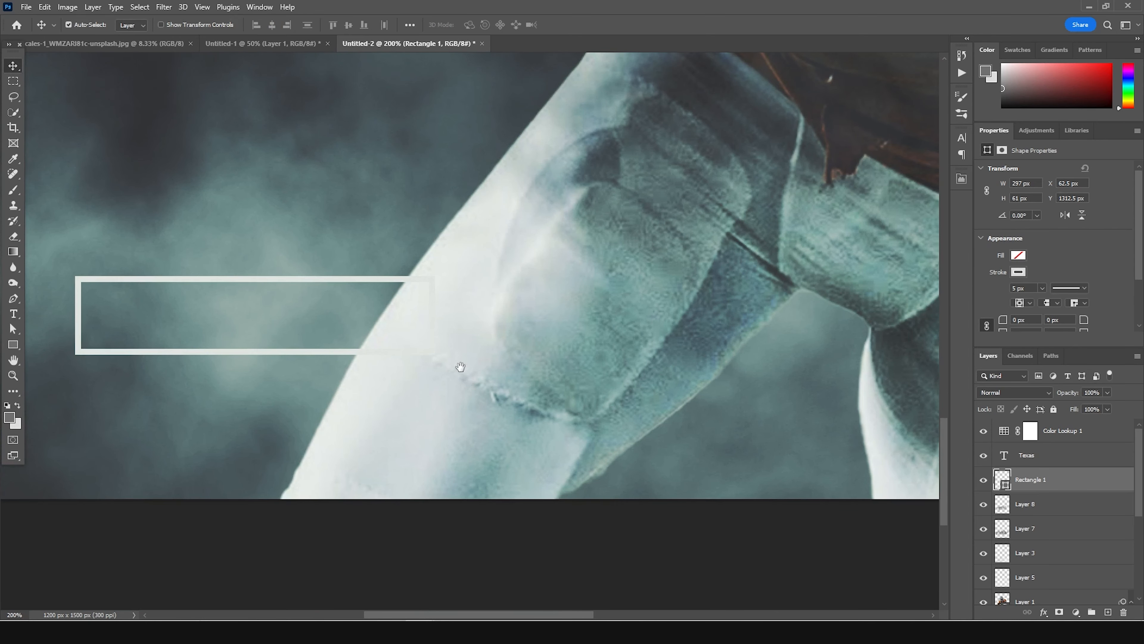
{"action": "left_click_drag", "start_coordinate": [370, 279], "coordinate": [654, 192]}
{"action": "key", "text": "ctrl+z"}
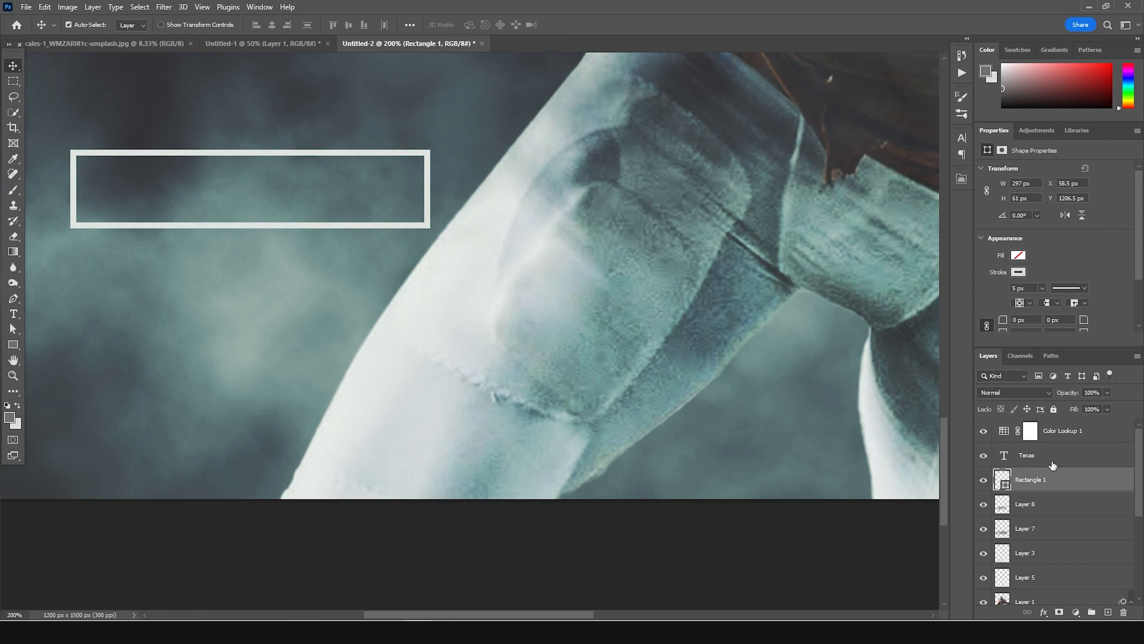
Duplicate the rectangle and place the copy directly to its right so that their adjoining vertical borders overlap.
{"action": "key", "text": "ctrl+j"}
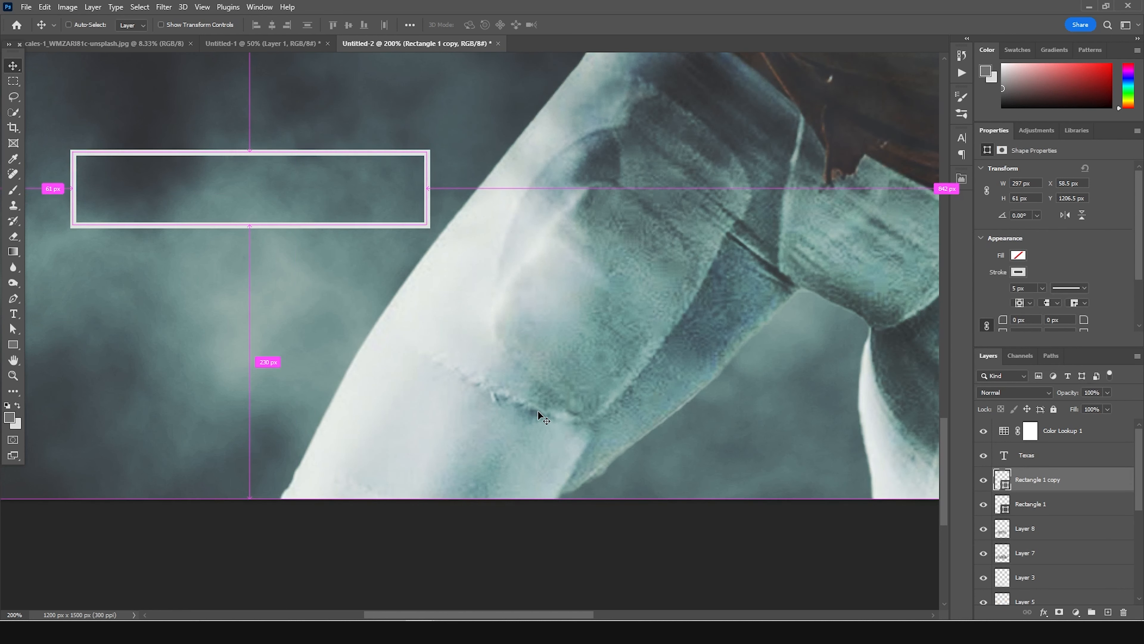
{"action": "key", "text": "ctrl+t"}
{"action": "left_click_drag", "start_coordinate": [297, 180], "coordinate": [658, 183]}
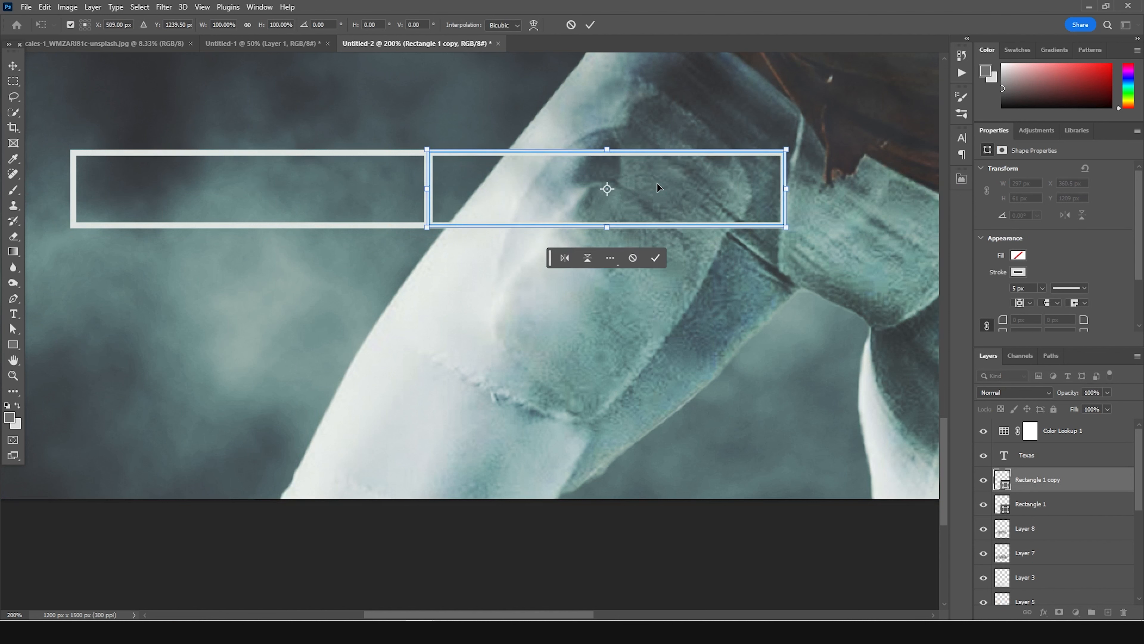
{"action": "key", "text": "Left"}
{"action": "key", "text": "Left"}
{"action": "key", "text": "Left"}
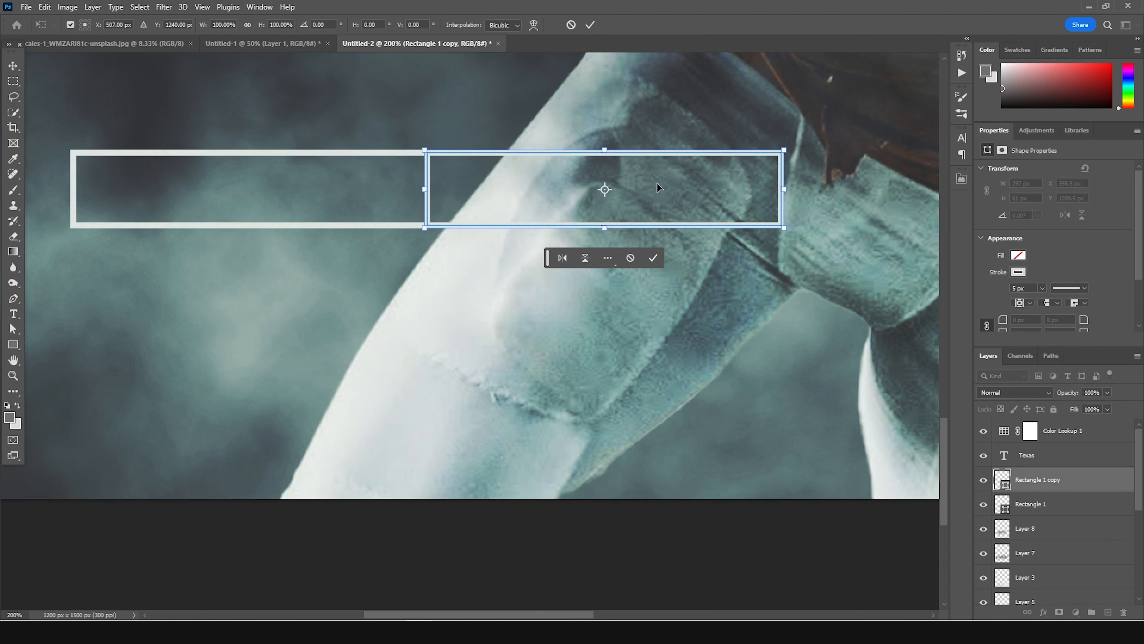
{"action": "key", "text": "Return"}
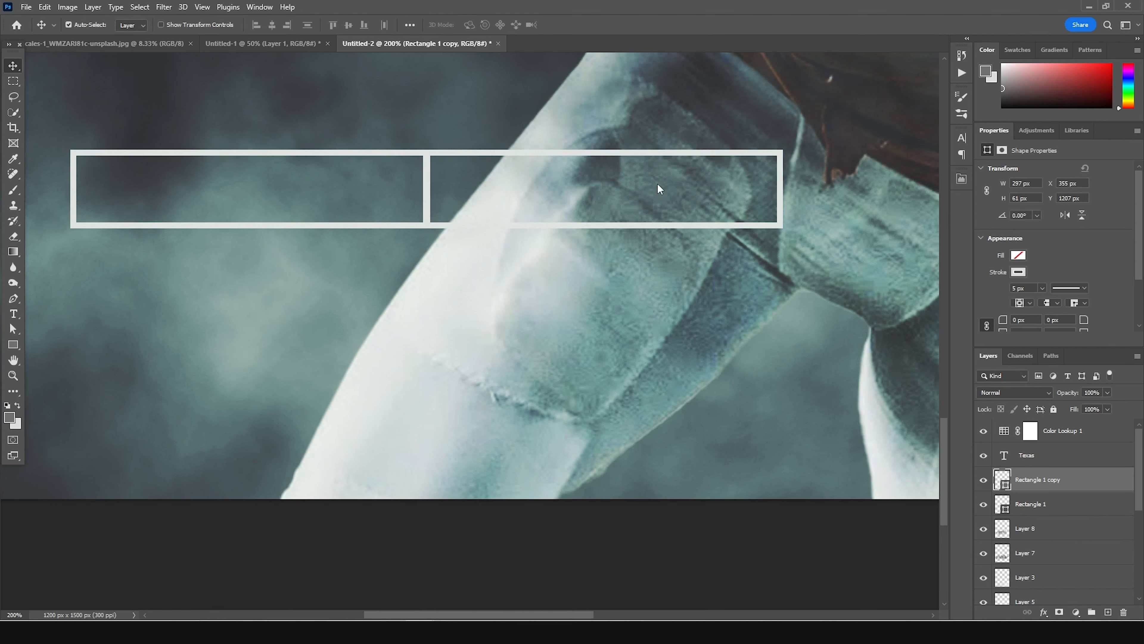
Duplicate the second rectangle and move the copy to its right as a third box in the row.
{"action": "key", "text": "ctrl+minus"}
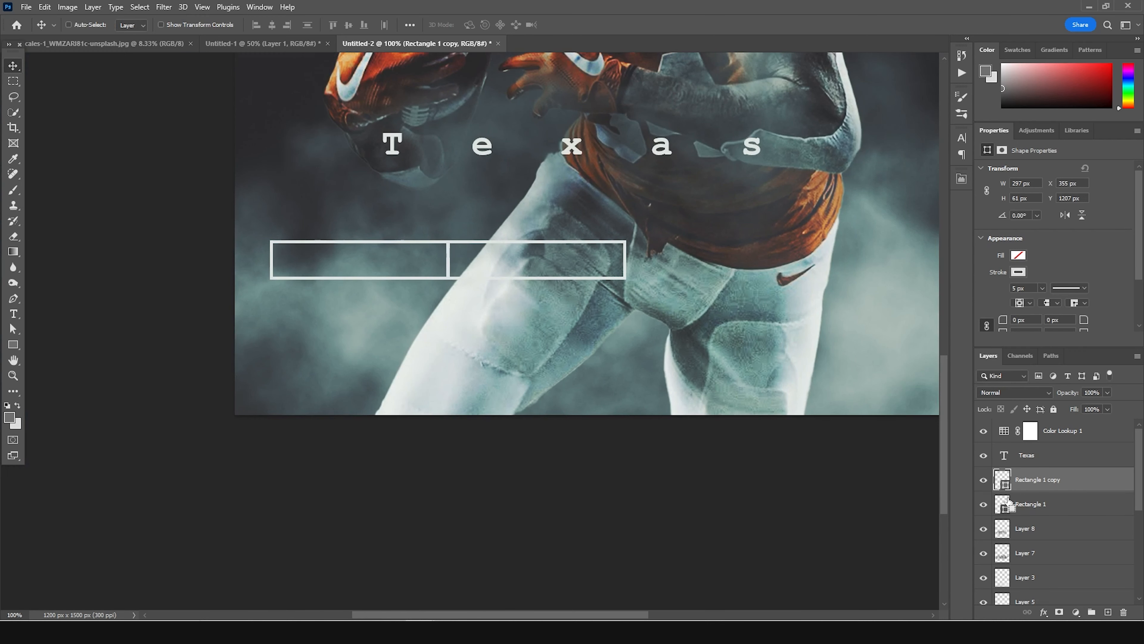
{"action": "key", "text": "ctrl+j"}
{"action": "key", "text": "ctrl+t"}
{"action": "left_click_drag", "start_coordinate": [507, 261], "coordinate": [688, 271]}
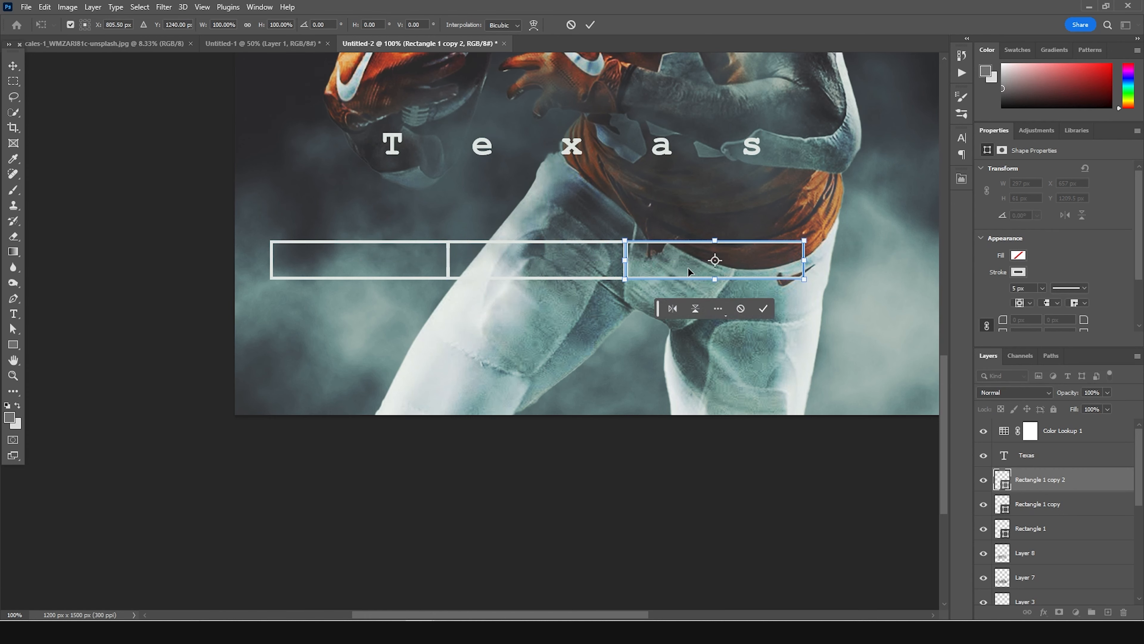
Nudge the third rectangle left until its border overlaps the second rectangle's right border, and apply the transform.
{"action": "key", "text": "ctrl+plus"}
{"action": "key", "text": "ctrl+plus"}
{"action": "key", "text": "ctrl+plus"}
{"action": "left_click_drag", "start_coordinate": [551, 68], "coordinate": [2, 313]}
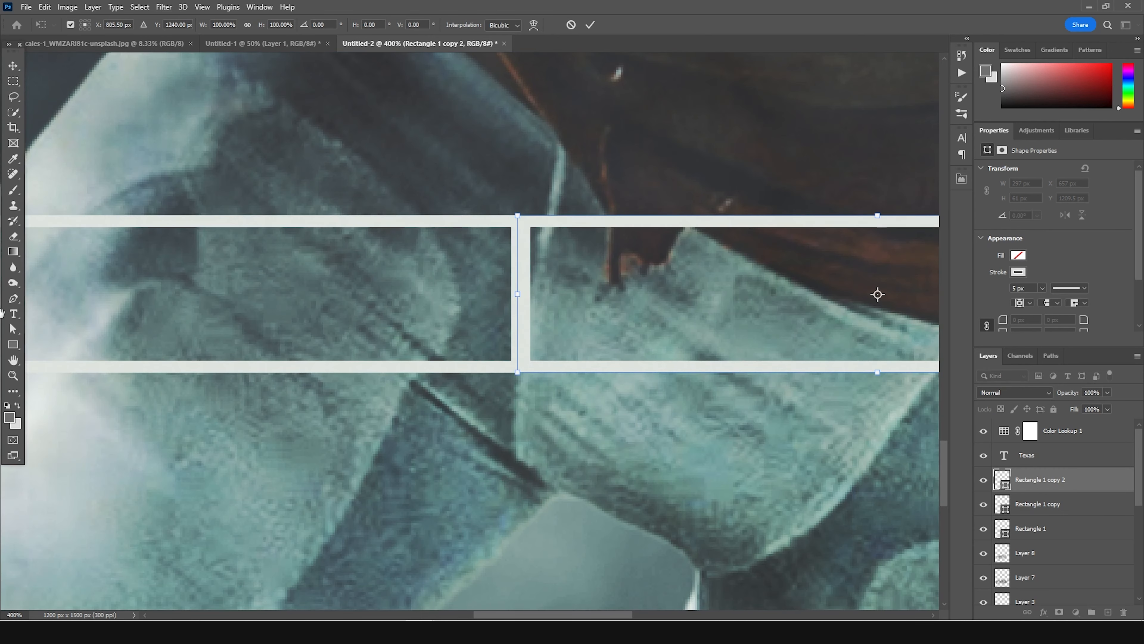
{"action": "key", "text": "Left"}
{"action": "key", "text": "Left"}
{"action": "key", "text": "Left"}
{"action": "key", "text": "Left"}
{"action": "key", "text": "Left"}
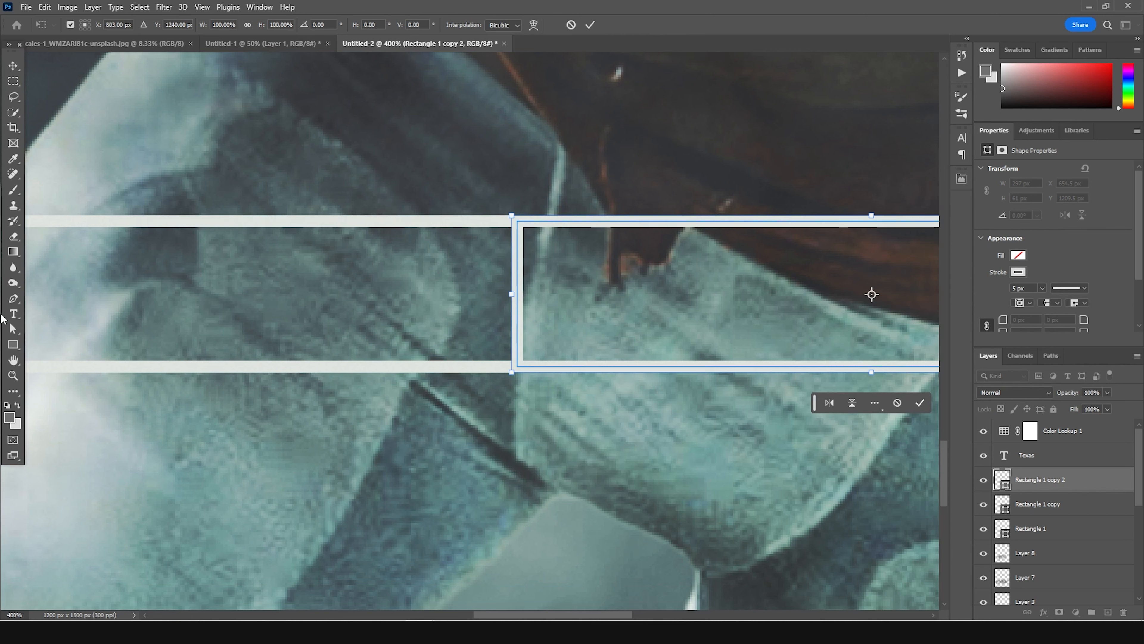
{"action": "key", "text": "Return"}
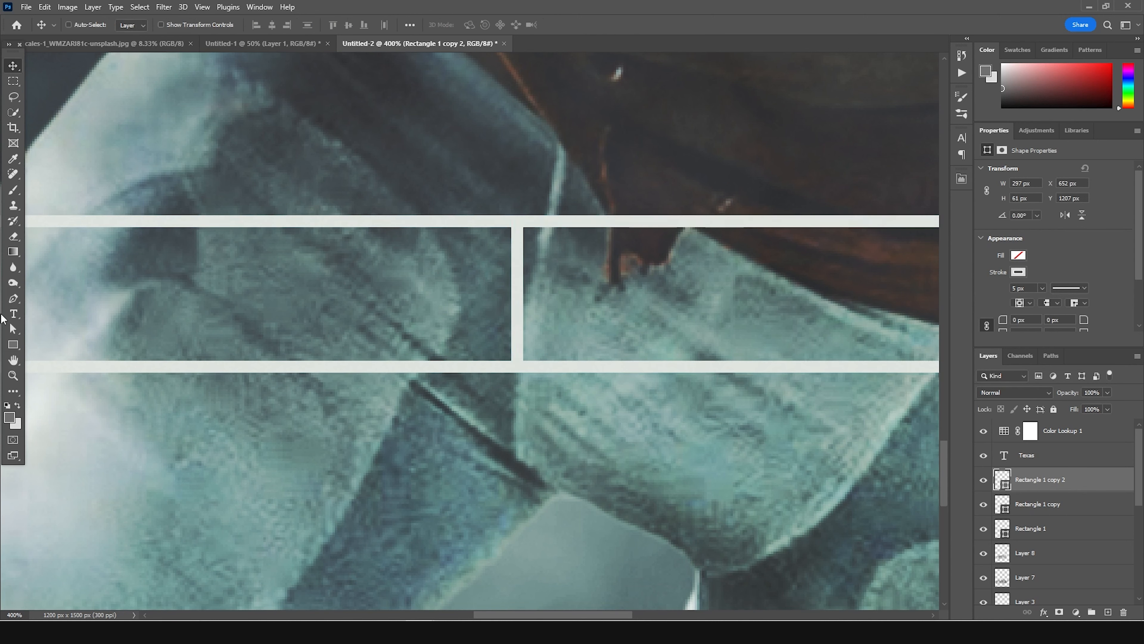
Select all three rectangles and move the row down to the poster's bottom centre, at about X 152 px and Y 1355 px.
{"action": "key", "text": "ctrl+minus"}
{"action": "key", "text": "ctrl+minus"}
{"action": "key", "text": "ctrl+minus"}
{"action": "key", "text": "ctrl+minus"}
{"action": "key", "text": "ctrl+minus"}
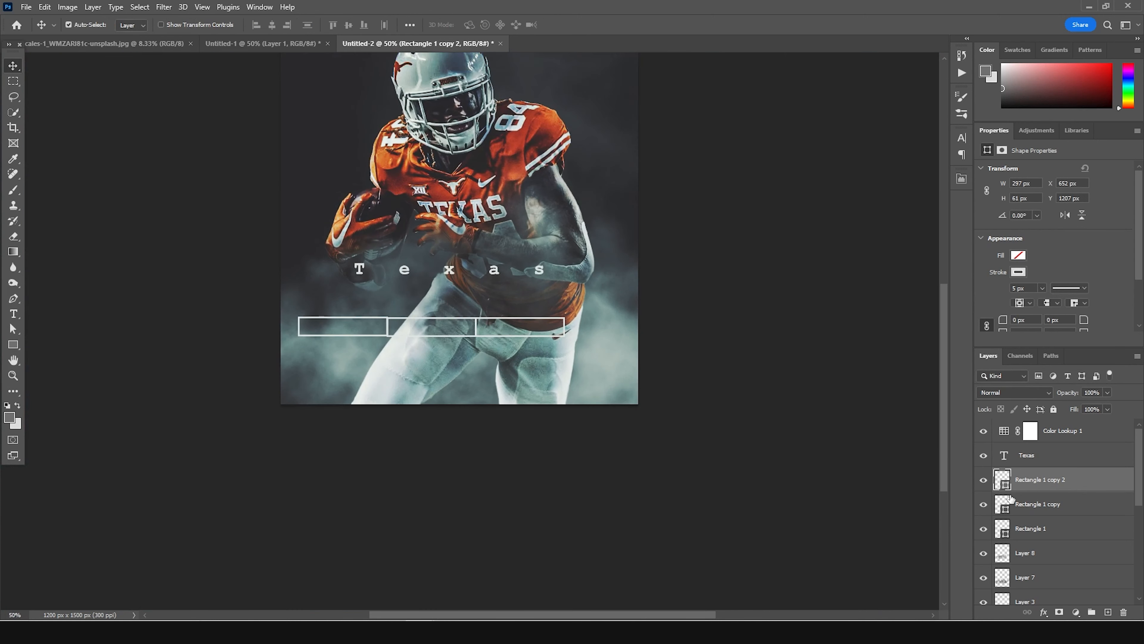
{"action": "left_click", "coordinate": [1031, 533], "text": "shift"}
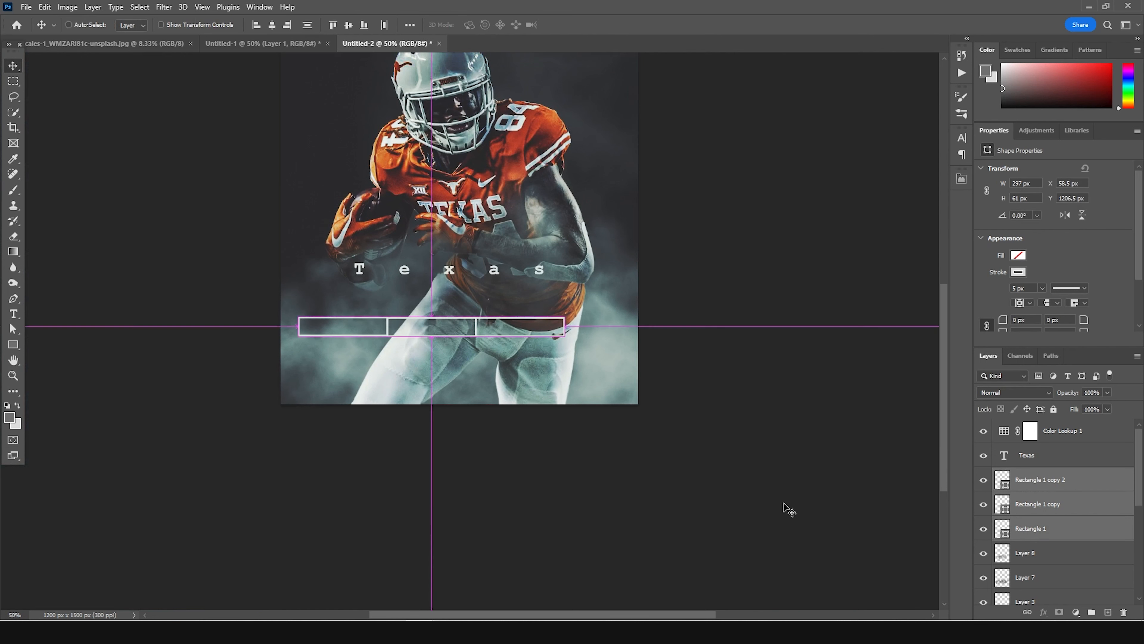
{"action": "key", "text": "ctrl+t"}
{"action": "left_click_drag", "start_coordinate": [527, 335], "coordinate": [558, 378]}
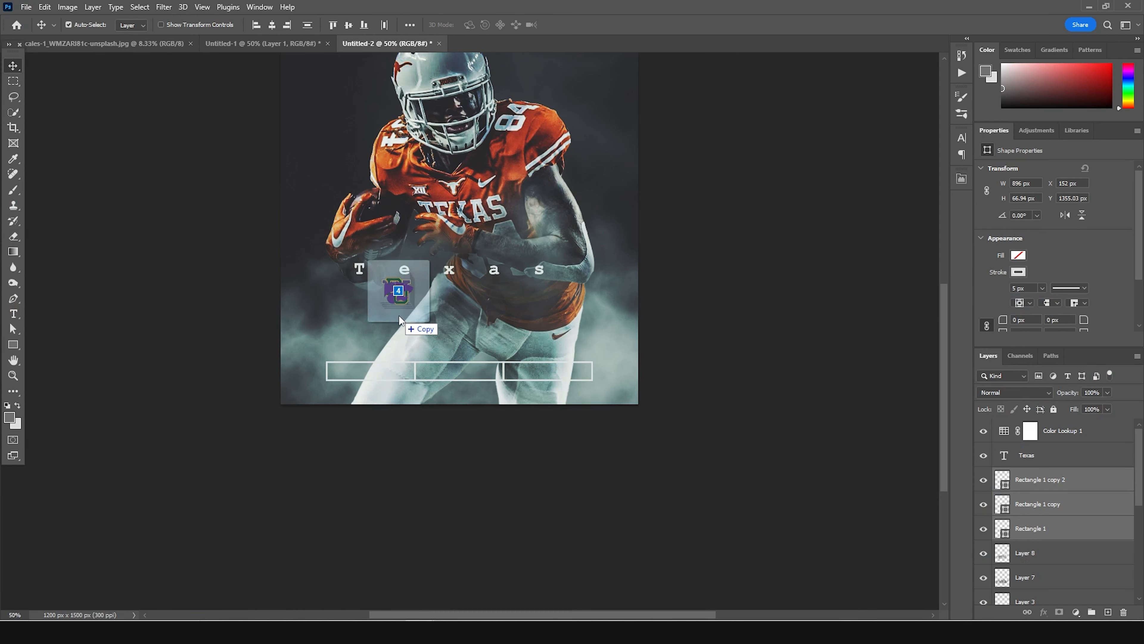
Place the four team logo images th, th (3), th (2) and th (1) on the poster at 100% scale.
{"action": "left_click_drag", "start_coordinate": [399, 315], "coordinate": [399, 316]}
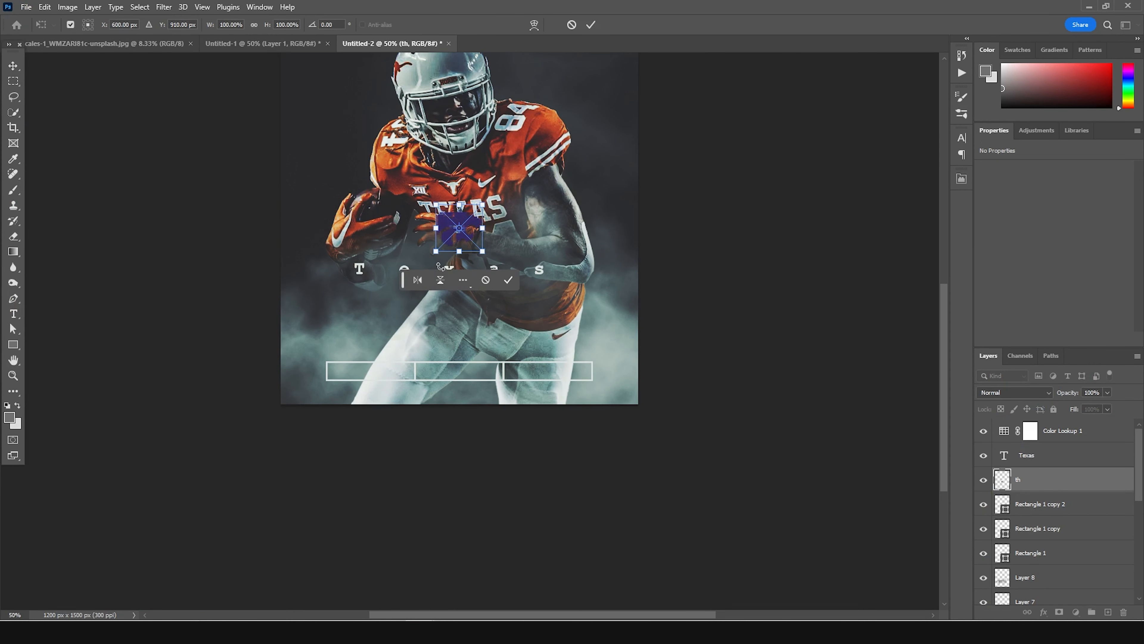
{"action": "left_click", "coordinate": [504, 283]}
{"action": "left_click", "coordinate": [504, 283]}
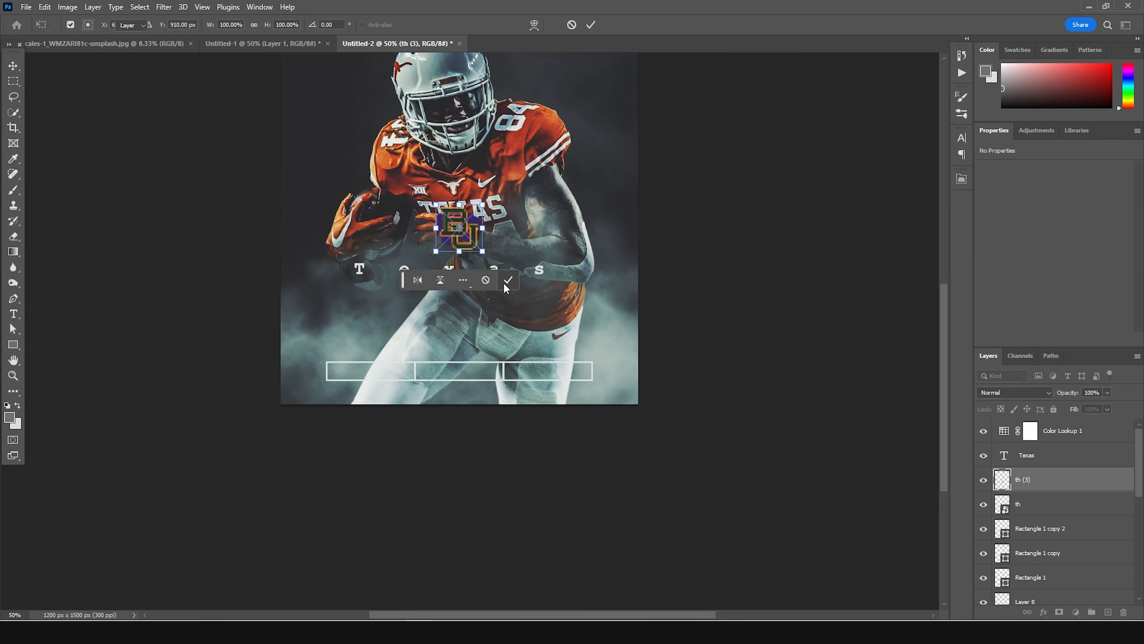
{"action": "left_click", "coordinate": [504, 284]}
{"action": "left_click", "coordinate": [508, 280]}
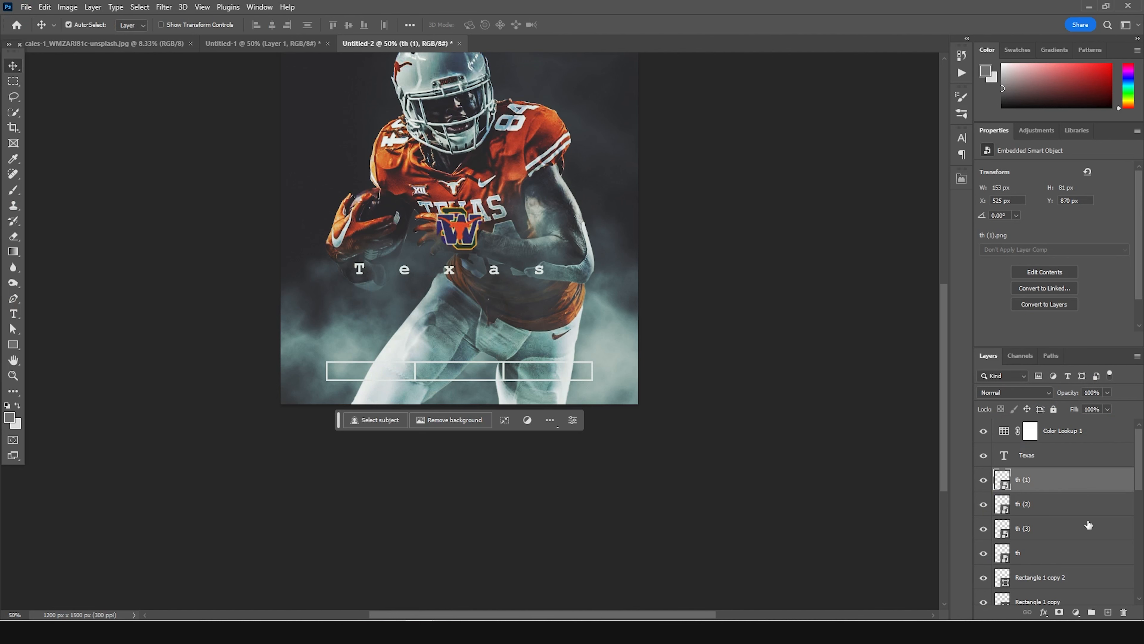
Group the four logo layers with the three rectangle layers and name the group logo.
{"action": "scroll", "coordinate": [1022, 564], "scroll_direction": "down", "scroll_amount": 5}
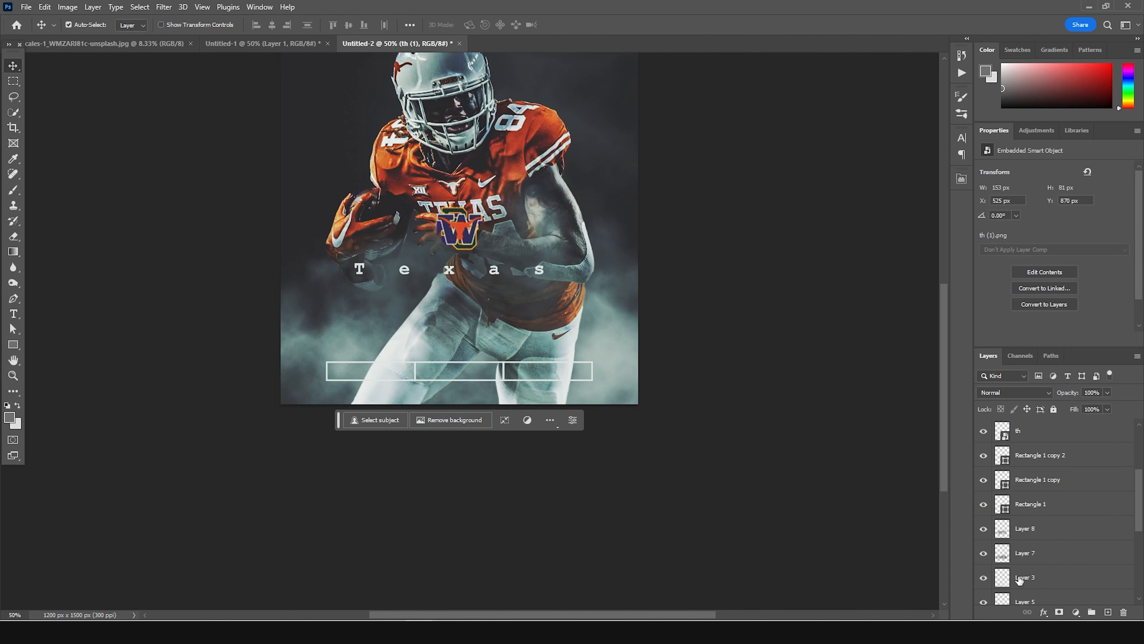
{"action": "left_click", "coordinate": [1016, 513], "text": "shift"}
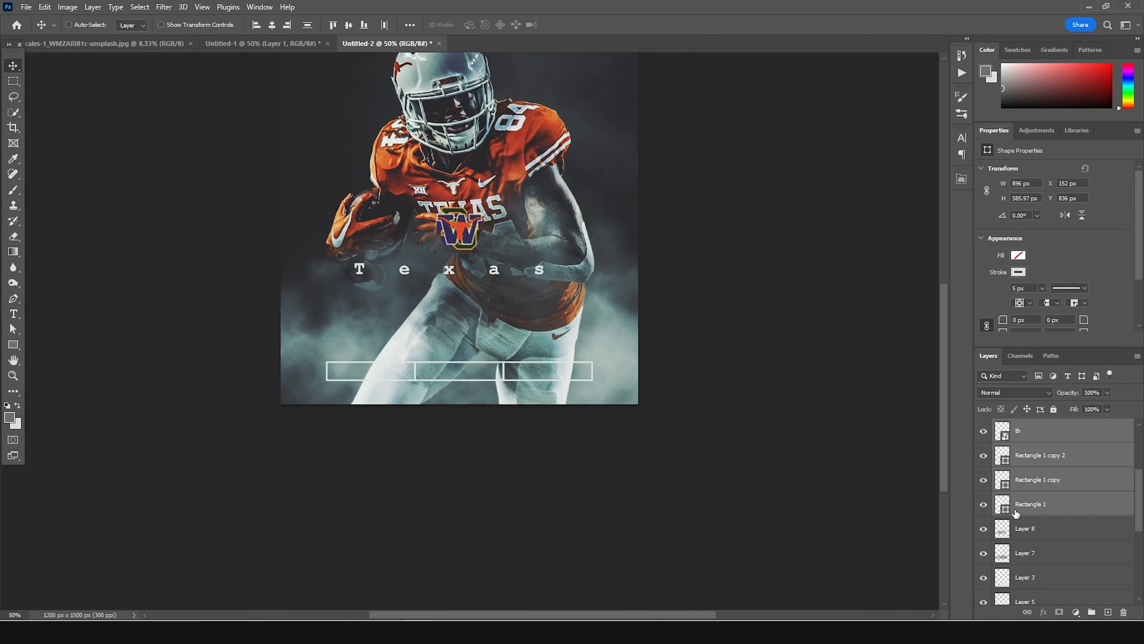
{"action": "key", "text": "ctrl+g"}
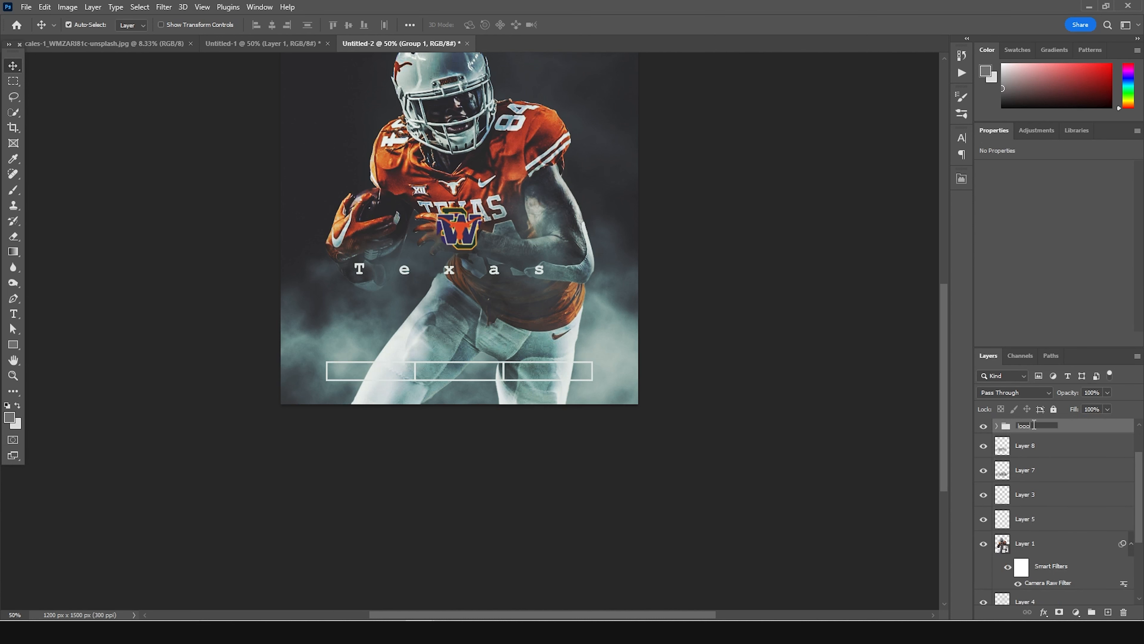
{"action": "key", "text": "Return"}
Move the longhorn logo, layer th (1), onto the first box and scale it to about 54%.
{"action": "left_click", "coordinate": [996, 425]}
{"action": "left_click", "coordinate": [1032, 446]}
{"action": "left_click", "coordinate": [69, 25]}
{"action": "key", "text": "ctrl+plus"}
{"action": "left_click_drag", "start_coordinate": [453, 192], "coordinate": [327, 378]}
{"action": "key", "text": "ctrl+t"}
{"action": "key", "text": "ctrl+plus"}
{"action": "key", "text": "ctrl+plus"}
{"action": "key", "text": "ctrl+plus"}
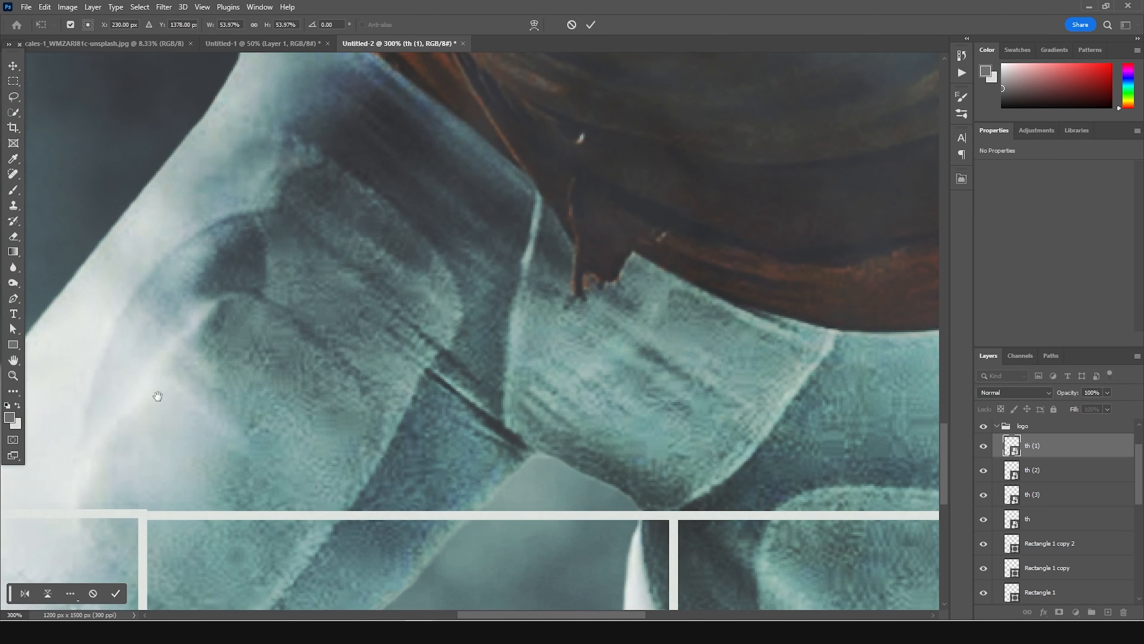
Reduce the longhorn logo to about 40.5% and position it inside the first box at its left end.
{"action": "left_click_drag", "start_coordinate": [158, 395], "coordinate": [627, 61]}
{"action": "left_click_drag", "start_coordinate": [345, 250], "coordinate": [421, 278]}
{"action": "left_click_drag", "start_coordinate": [298, 245], "coordinate": [247, 253]}
{"action": "left_click_drag", "start_coordinate": [314, 189], "coordinate": [293, 208]}
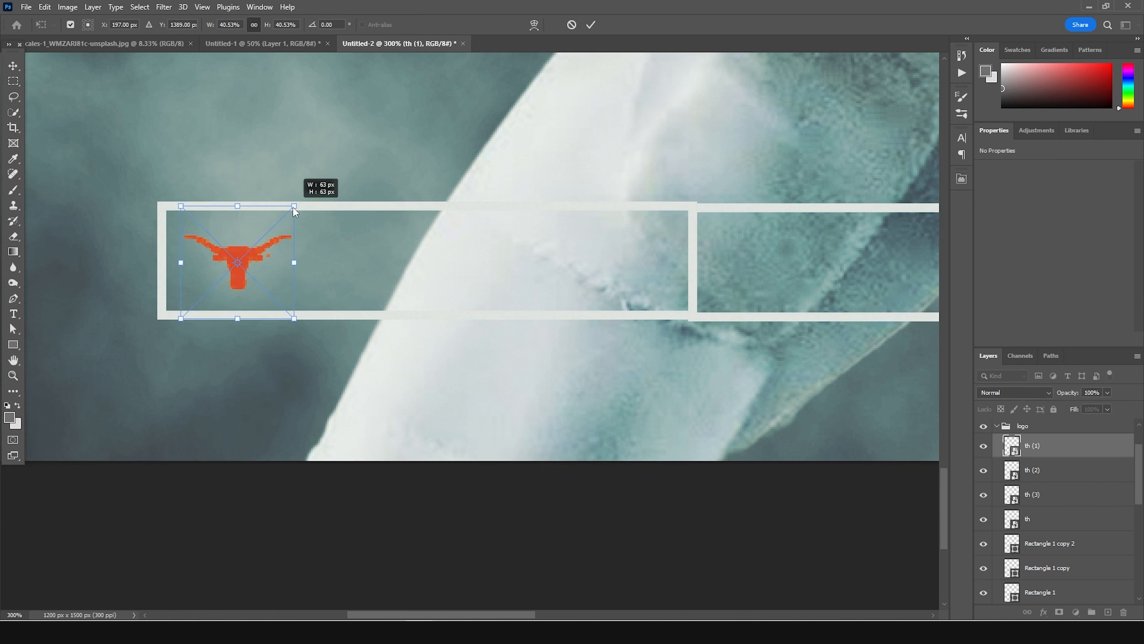
{"action": "left_click_drag", "start_coordinate": [268, 268], "coordinate": [256, 259]}
{"action": "key", "text": "Return"}
Shrink the purple W logo to about 42 × 30 px and place it at the right end of the first box.
{"action": "left_click_drag", "start_coordinate": [486, 258], "coordinate": [303, 538]}
{"action": "left_click_drag", "start_coordinate": [644, 108], "coordinate": [549, 426]}
{"action": "left_click_drag", "start_coordinate": [615, 166], "coordinate": [480, 576]}
{"action": "key", "text": "ctrl+t"}
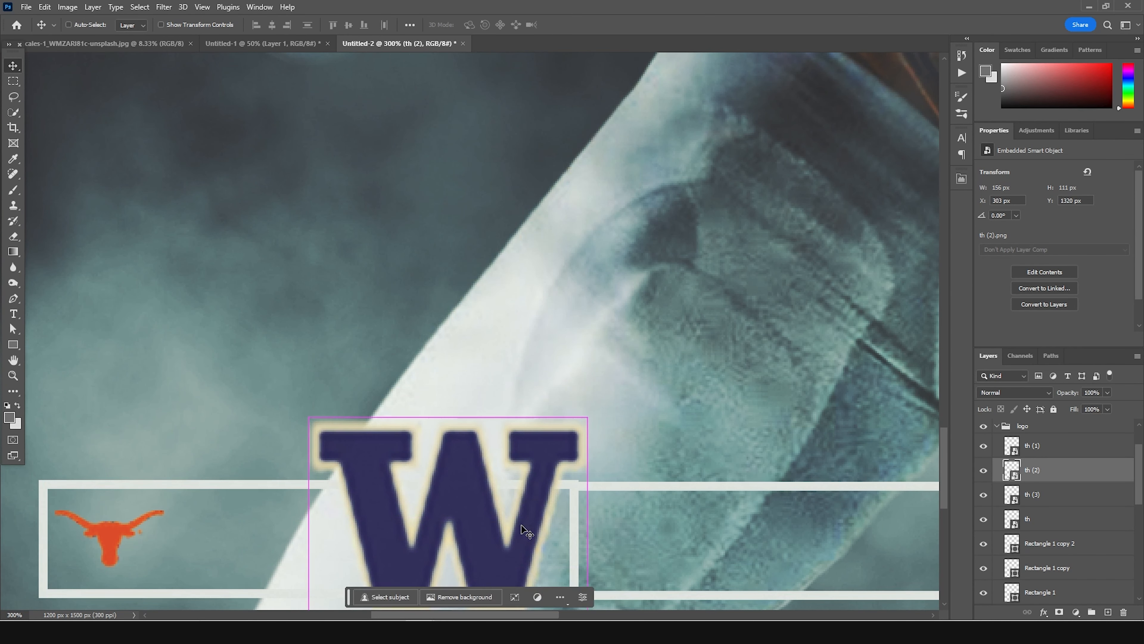
{"action": "left_click_drag", "start_coordinate": [588, 374], "coordinate": [500, 491]}
{"action": "left_click_drag", "start_coordinate": [462, 531], "coordinate": [536, 548]}
{"action": "key", "text": "Return"}
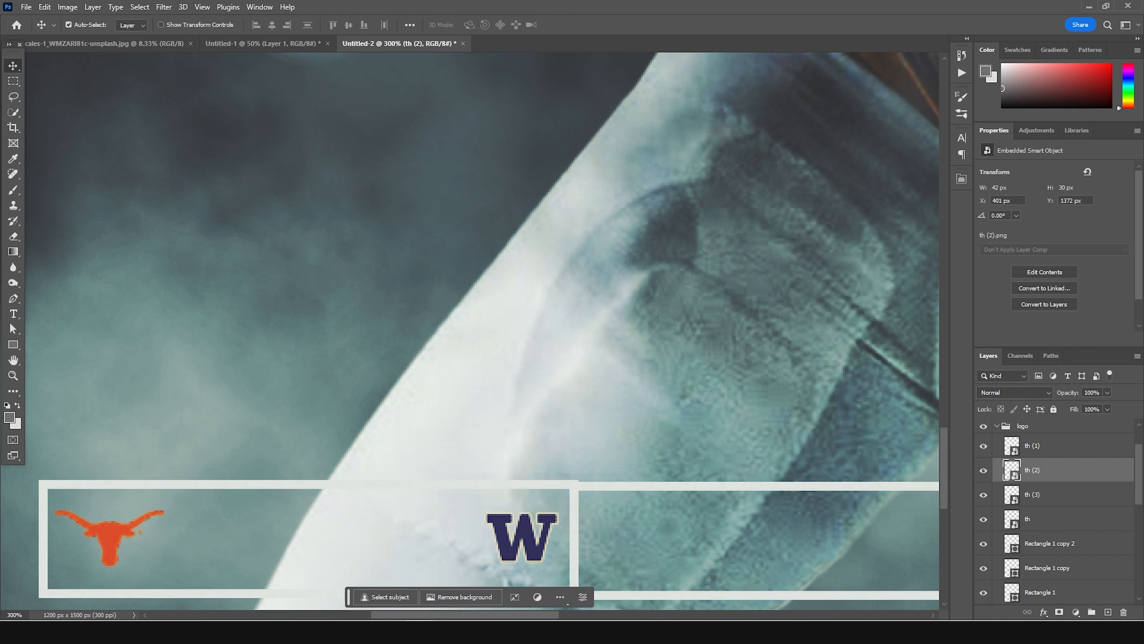
Place a copy of the longhorn logo at the left end of the second box and select that box's rectangle.
{"action": "left_click_drag", "start_coordinate": [121, 531], "coordinate": [644, 549]}
{"action": "left_click", "coordinate": [620, 485]}
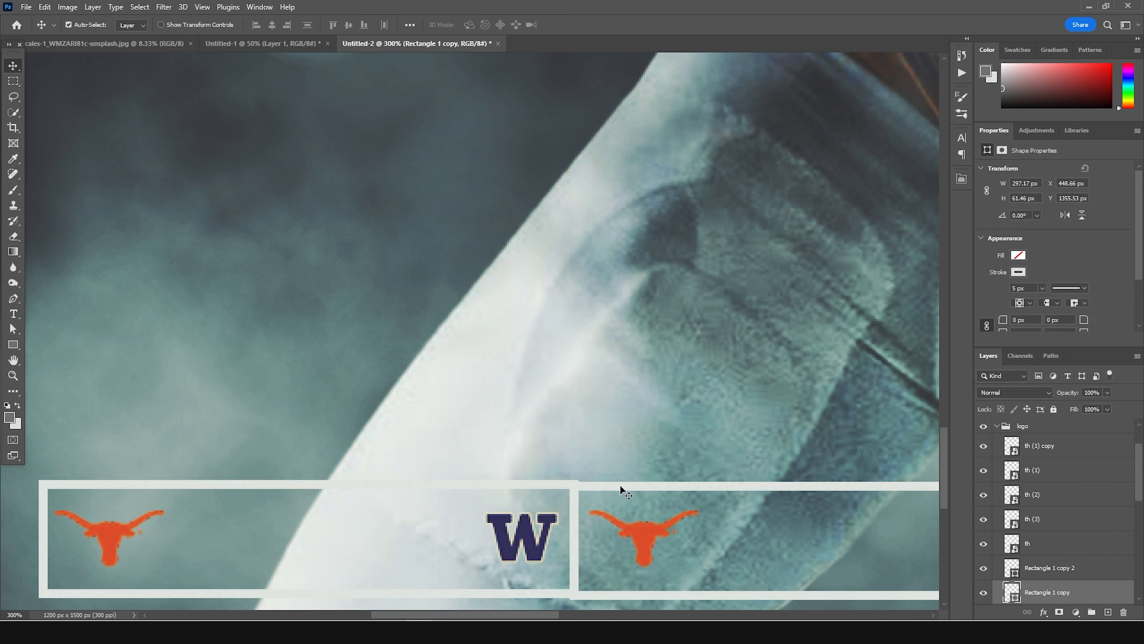
Nudge the second box's rectangle vertically until its outline lines up with the first box.
{"action": "key", "text": "Up"}
{"action": "key", "text": "Up"}
{"action": "key", "text": "Down"}
Move the BU logo to the right end of the second box and shrink it to 29 × 34 px.
{"action": "left_click_drag", "start_coordinate": [621, 485], "coordinate": [531, 259]}
{"action": "scroll", "coordinate": [536, 460], "scroll_direction": "up", "scroll_amount": 8}
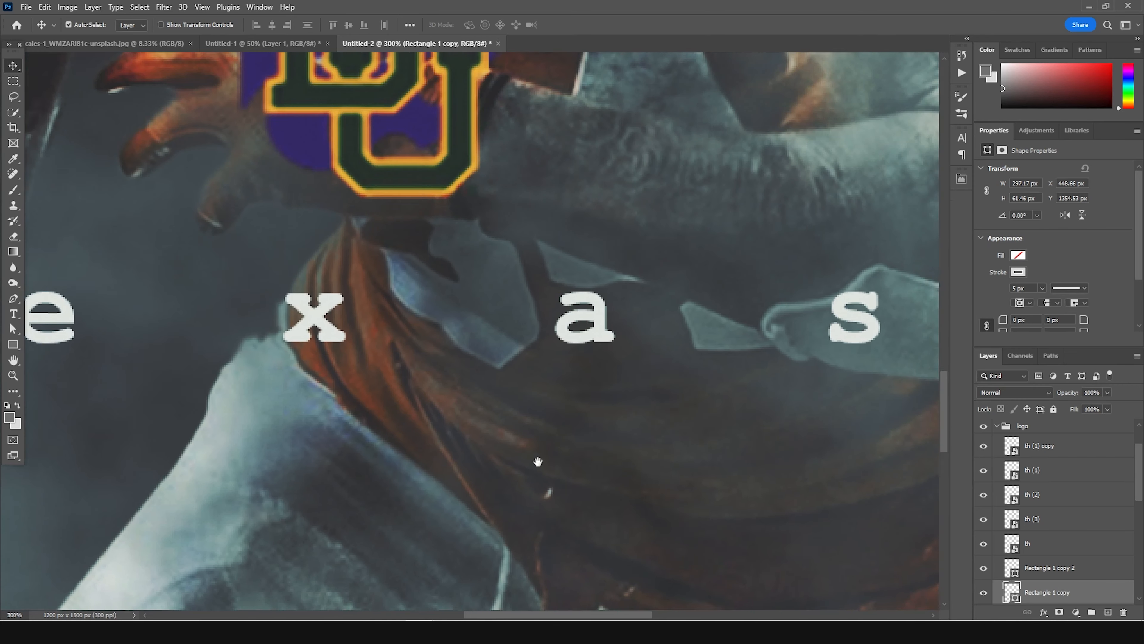
{"action": "left_click_drag", "start_coordinate": [356, 121], "coordinate": [610, 543]}
{"action": "key", "text": "ctrl+t"}
{"action": "left_click_drag", "start_coordinate": [752, 368], "coordinate": [683, 464]}
{"action": "scroll", "coordinate": [540, 467], "scroll_direction": "down", "scroll_amount": 5}
{"action": "left_click_drag", "start_coordinate": [596, 293], "coordinate": [649, 341]}
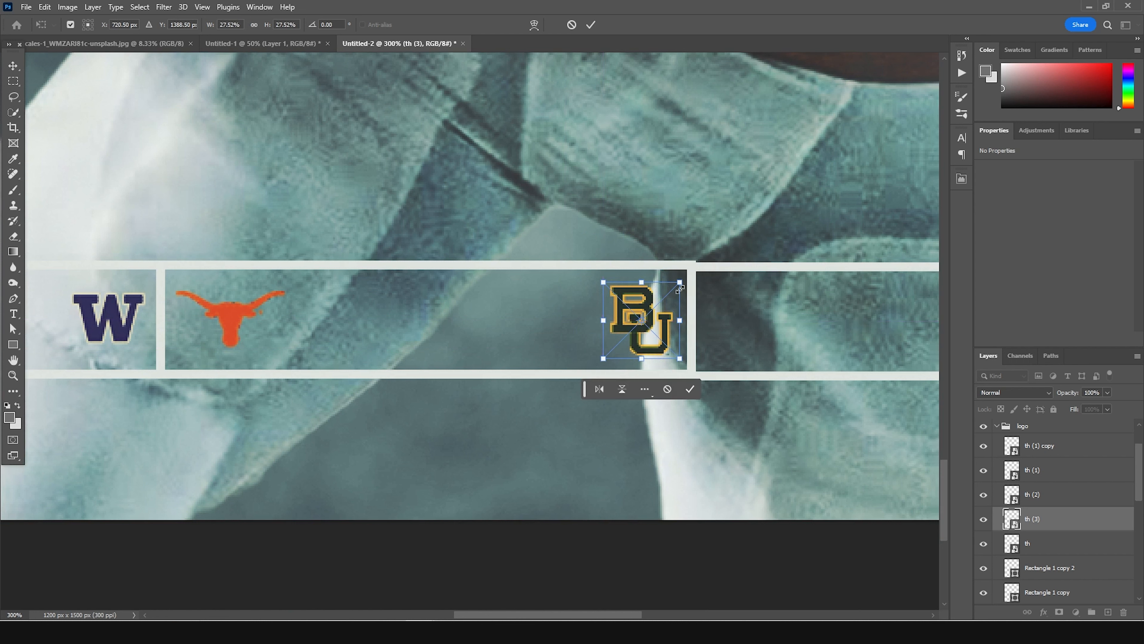
{"action": "left_click_drag", "start_coordinate": [680, 283], "coordinate": [653, 315]}
{"action": "key", "text": "Return"}
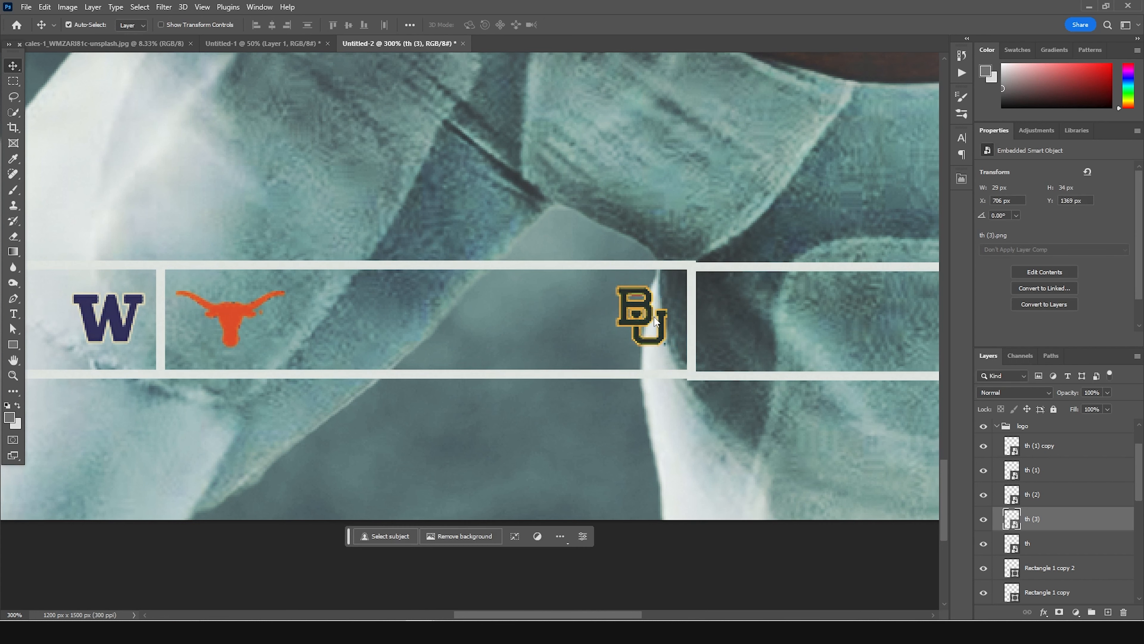
Place a copy of the longhorn logo at the left end of the third box and nudge that box up level with the others.
{"action": "left_click_drag", "start_coordinate": [233, 318], "coordinate": [770, 329]}
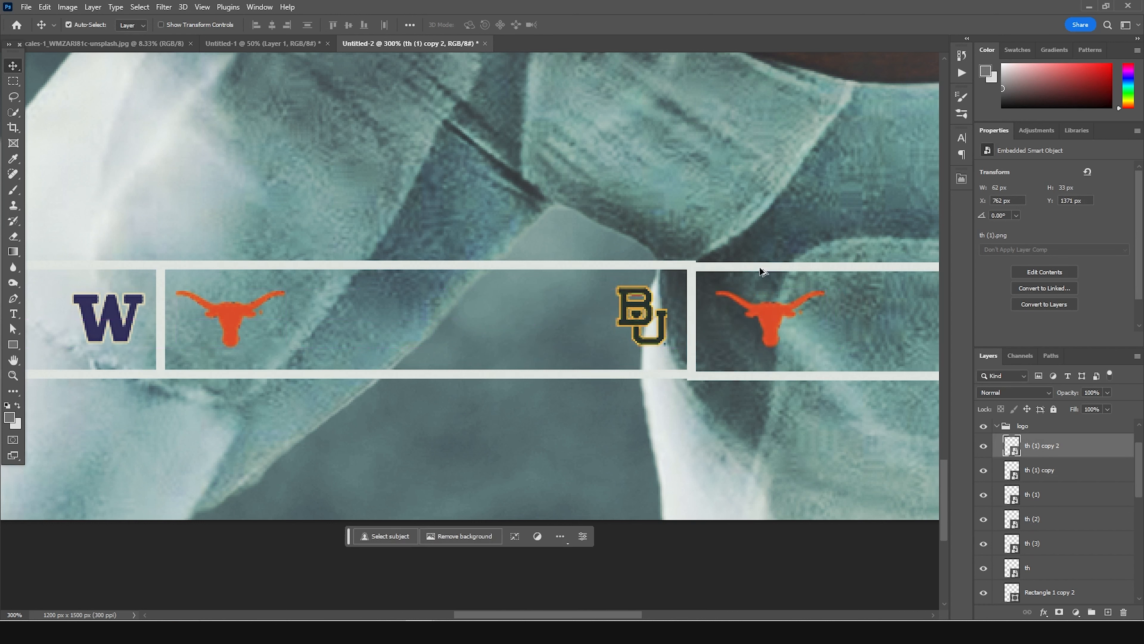
{"action": "left_click", "coordinate": [748, 267]}
{"action": "key", "text": "Up"}
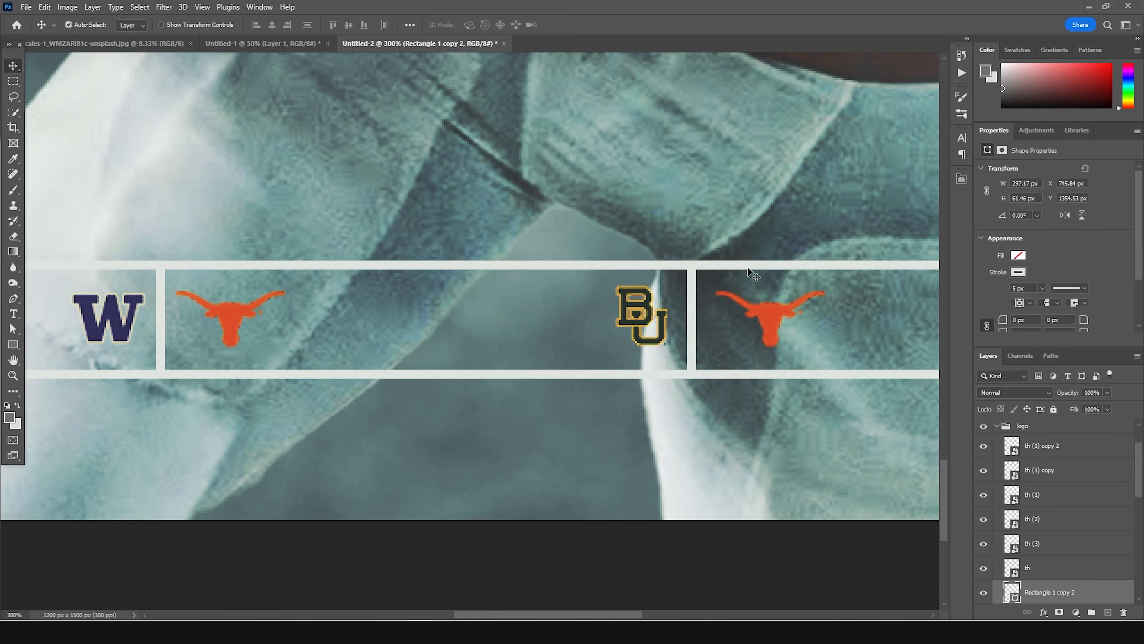
{"action": "left_click_drag", "start_coordinate": [743, 375], "coordinate": [512, 368]}
{"action": "left_click_drag", "start_coordinate": [554, 321], "coordinate": [544, 321]}
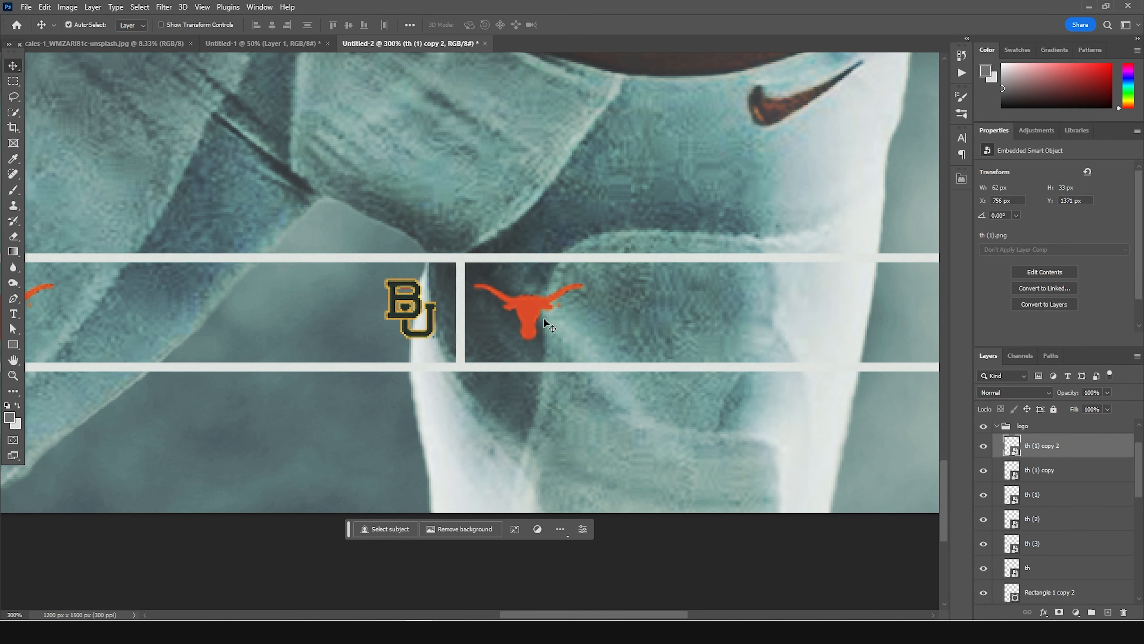
Move the purple wildcat logo to the right end of the third box and scale it to about 24.3%.
{"action": "scroll", "coordinate": [544, 321], "scroll_direction": "up", "scroll_amount": 10}
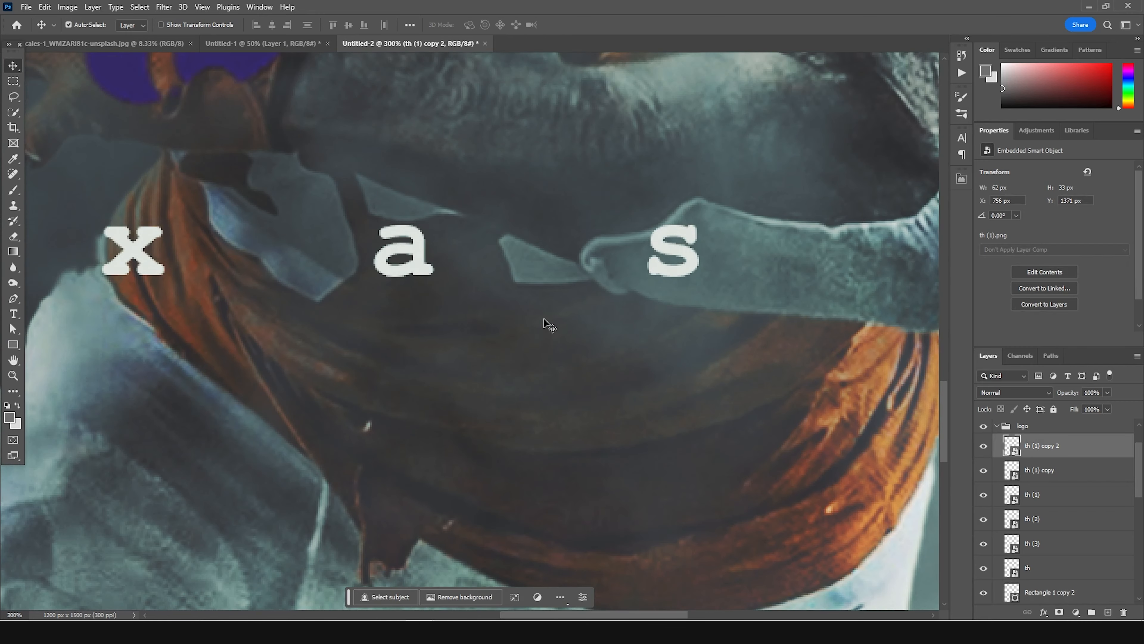
{"action": "scroll", "coordinate": [544, 321], "scroll_direction": "up", "scroll_amount": 3}
{"action": "left_click_drag", "start_coordinate": [194, 118], "coordinate": [765, 603]}
{"action": "left_click_drag", "start_coordinate": [662, 379], "coordinate": [656, 365]}
{"action": "scroll", "coordinate": [657, 365], "scroll_direction": "down", "scroll_amount": 6}
{"action": "left_click_drag", "start_coordinate": [654, 142], "coordinate": [768, 479]}
{"action": "key", "text": "ctrl+t"}
{"action": "left_click_drag", "start_coordinate": [869, 334], "coordinate": [826, 481]}
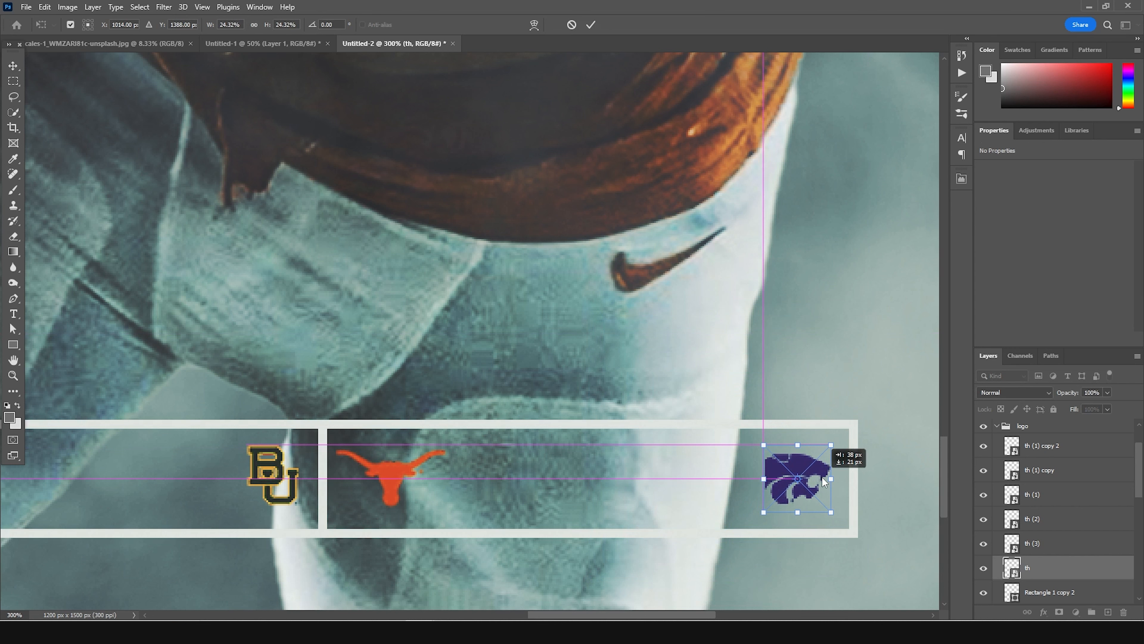
{"action": "left_click_drag", "start_coordinate": [822, 477], "coordinate": [822, 475]}
{"action": "key", "text": "Return"}
Apply a Color Overlay in off-white #f3f5f4 to the whole logo group.
{"action": "left_click", "coordinate": [997, 426]}
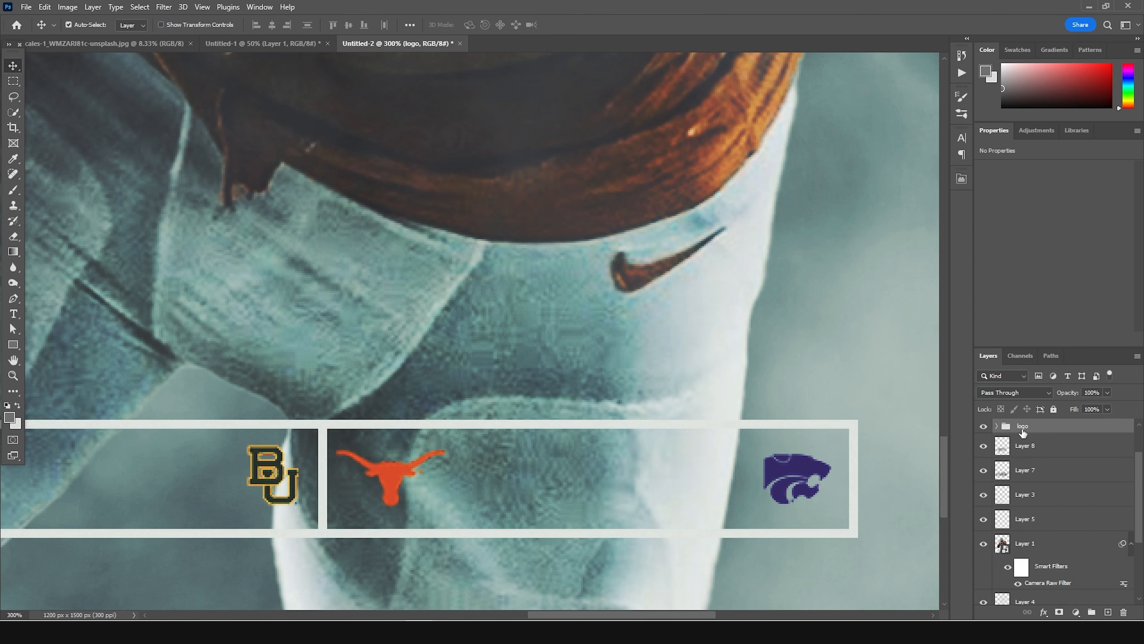
{"action": "left_click", "coordinate": [1043, 614]}
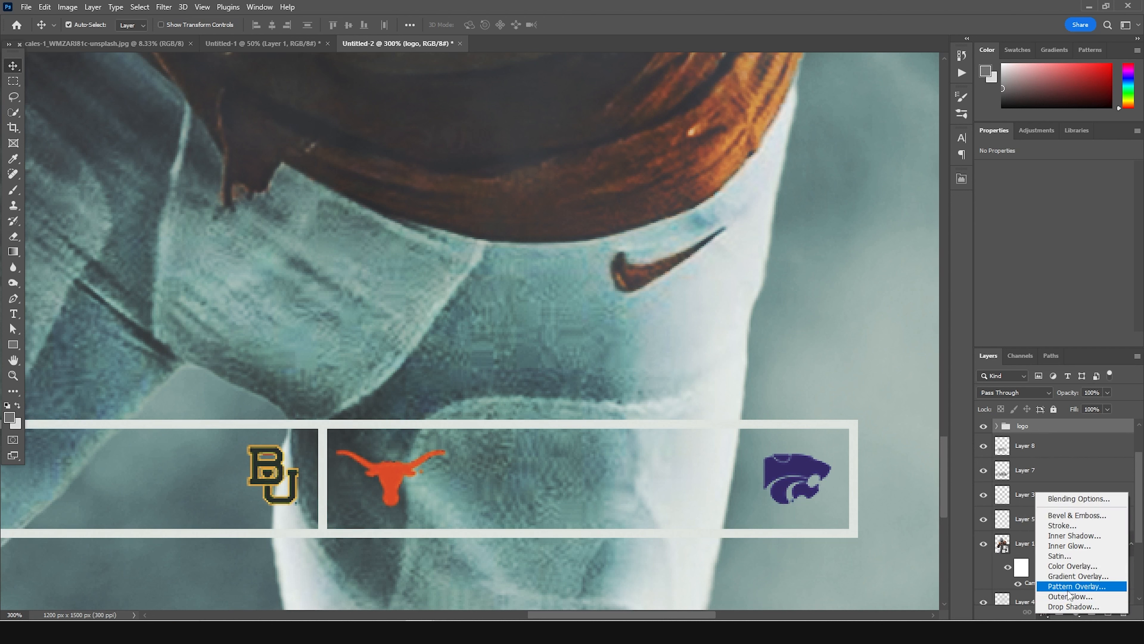
{"action": "left_click", "coordinate": [1073, 567]}
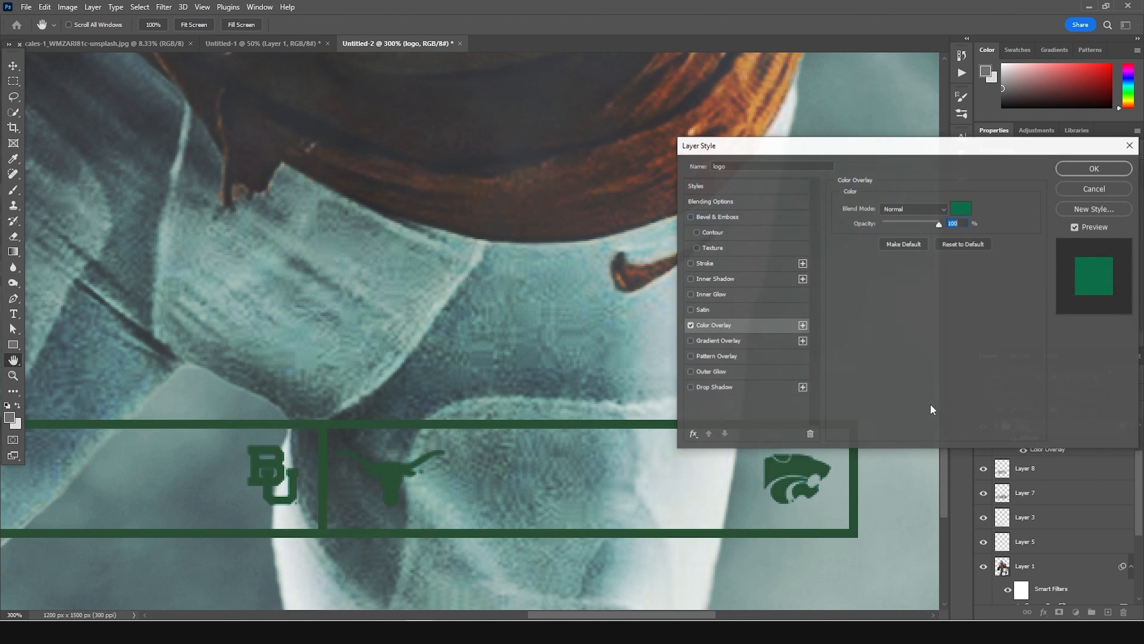
{"action": "left_click", "coordinate": [962, 214]}
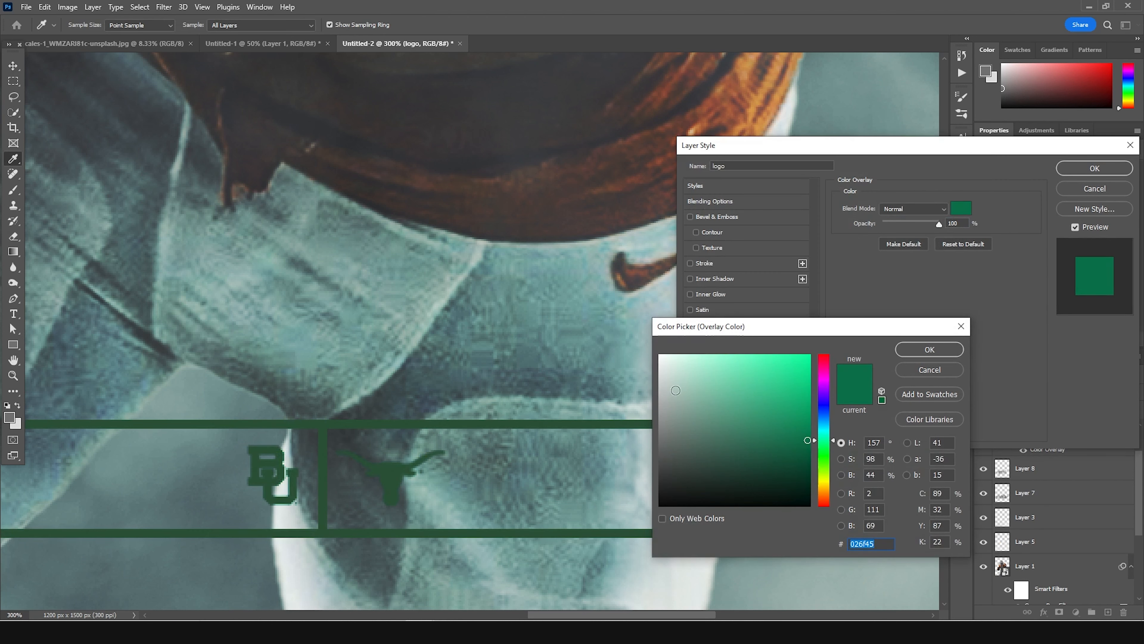
{"action": "type", "text": "ffffff"}
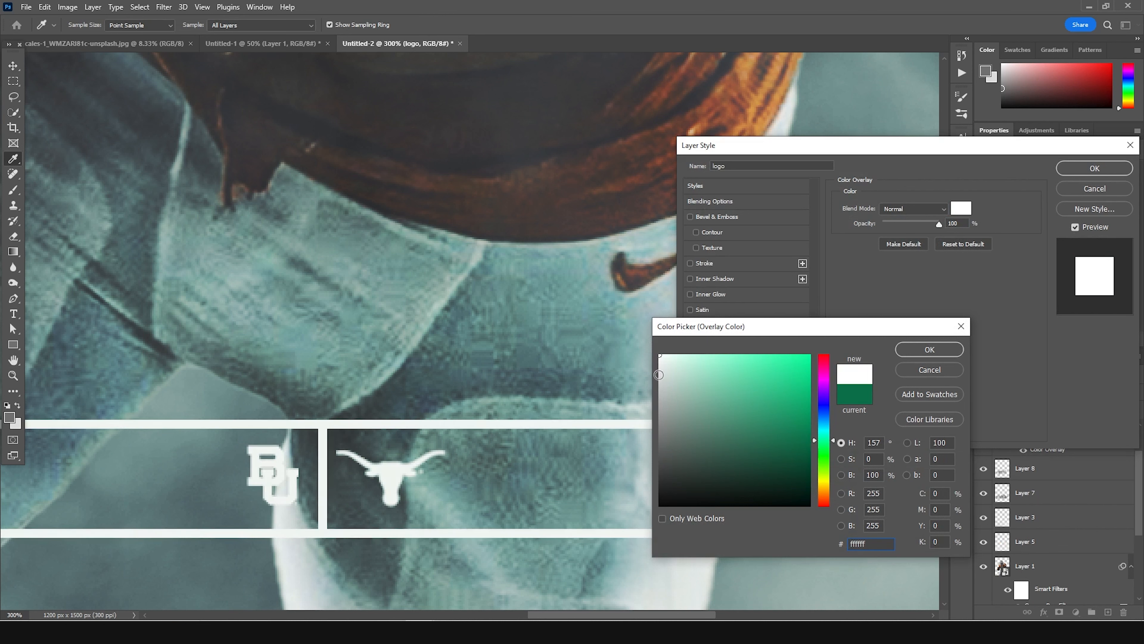
{"action": "left_click_drag", "start_coordinate": [662, 366], "coordinate": [661, 360]}
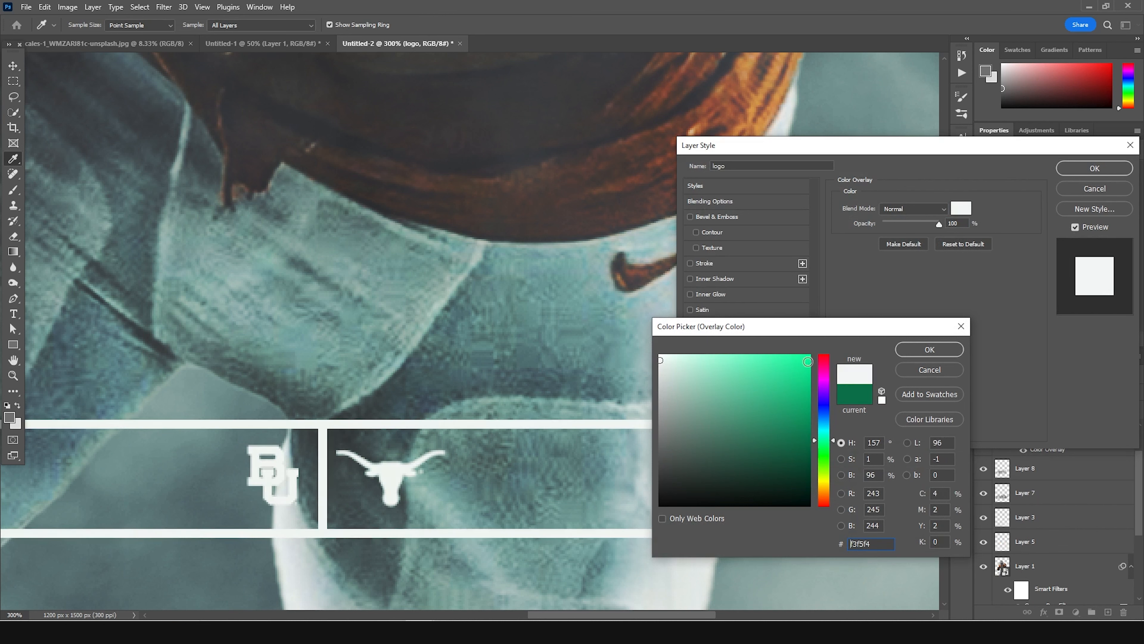
{"action": "left_click", "coordinate": [929, 350]}
{"action": "key", "text": "Return"}
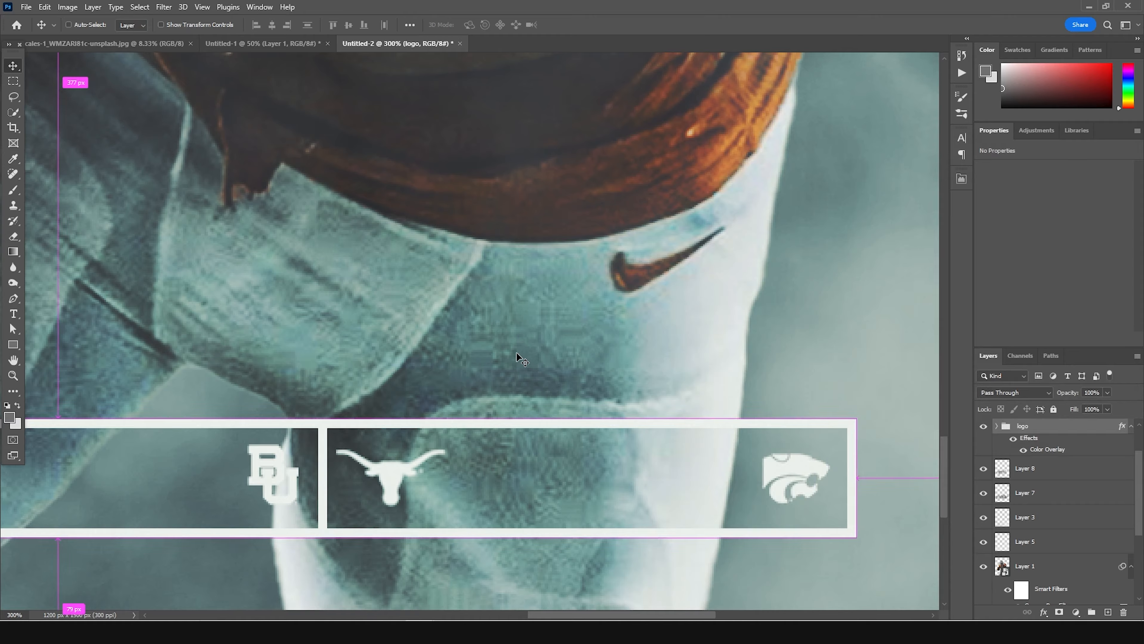
Add a text layer reading Texas Longhorns above the first box.
{"action": "key", "text": "ctrl+minus"}
{"action": "key", "text": "ctrl+minus"}
{"action": "key", "text": "ctrl+minus"}
{"action": "left_click_drag", "start_coordinate": [424, 456], "coordinate": [437, 492]}
{"action": "key", "text": "ctrl+plus"}
{"action": "key", "text": "ctrl+plus"}
{"action": "left_click_drag", "start_coordinate": [234, 431], "coordinate": [564, 121]}
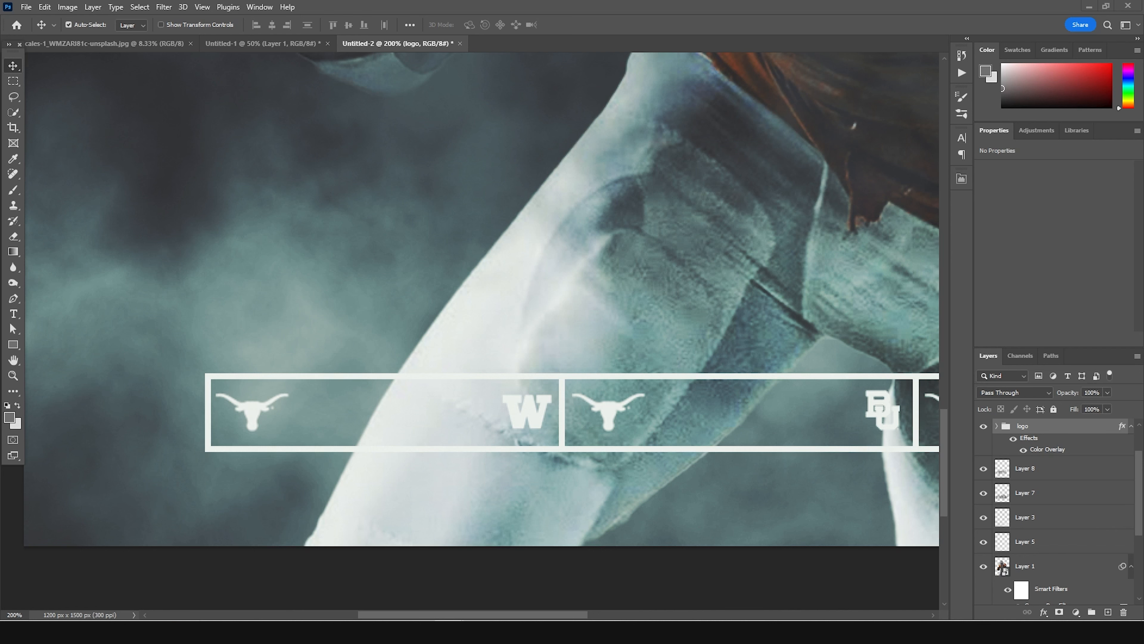
{"action": "left_click", "coordinate": [14, 313]}
{"action": "left_click", "coordinate": [216, 272]}
{"action": "type", "text": "Texas Longhorns"}
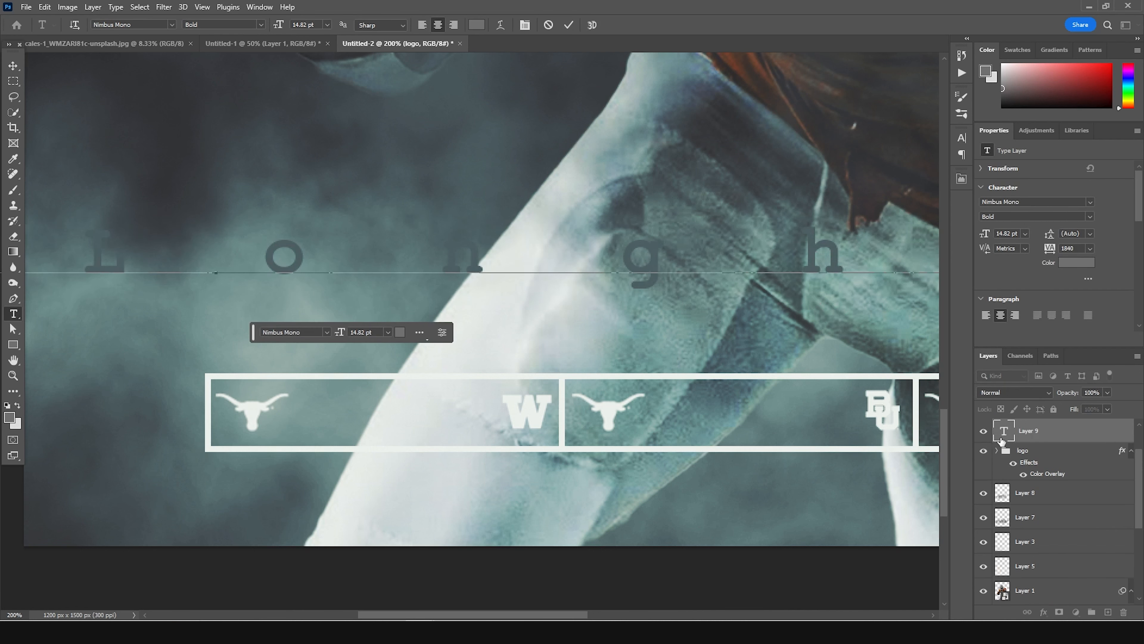
Format the Texas Longhorns text in Anton with 0 tracking and a size of 4 pt.
{"action": "double_click", "coordinate": [1003, 432]}
{"action": "left_click", "coordinate": [1042, 202]}
{"action": "type", "text": "Anton"}
{"action": "left_click", "coordinate": [971, 235]}
{"action": "left_click", "coordinate": [1090, 248]}
{"action": "left_click", "coordinate": [1075, 320]}
{"action": "left_click_drag", "start_coordinate": [1015, 234], "coordinate": [879, 221]}
{"action": "key", "text": "Down"}
{"action": "key", "text": "Down"}
{"action": "key", "text": "Down"}
{"action": "key", "text": "Down"}
{"action": "key", "text": "Down"}
{"action": "key", "text": "Down"}
{"action": "key", "text": "Down"}
{"action": "key", "text": "Down"}
{"action": "key", "text": "Down"}
{"action": "key", "text": "Down"}
{"action": "key", "text": "Down"}
{"action": "key", "text": "Down"}
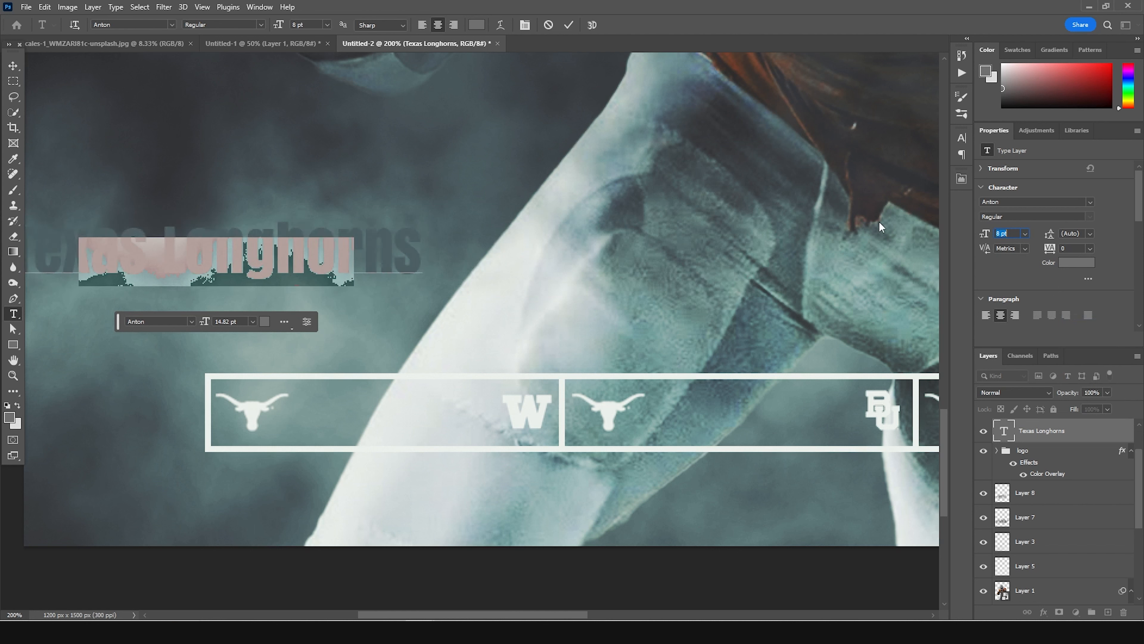
{"action": "key", "text": "Up"}
Break the Texas Longhorns text into two lines and align it left.
{"action": "left_click", "coordinate": [194, 263]}
{"action": "key", "text": "Return"}
{"action": "double_click", "coordinate": [1003, 437]}
{"action": "left_click", "coordinate": [986, 315]}
Position the two-line text beside the longhorn logo in the first box and move its layer into the logo group.
{"action": "left_click", "coordinate": [14, 66]}
{"action": "left_click_drag", "start_coordinate": [276, 288], "coordinate": [357, 418]}
{"action": "left_click_drag", "start_coordinate": [1026, 458], "coordinate": [1024, 451]}
Set the leading of the two-line Texas Longhorns text to 4 pt.
{"action": "double_click", "coordinate": [1014, 468]}
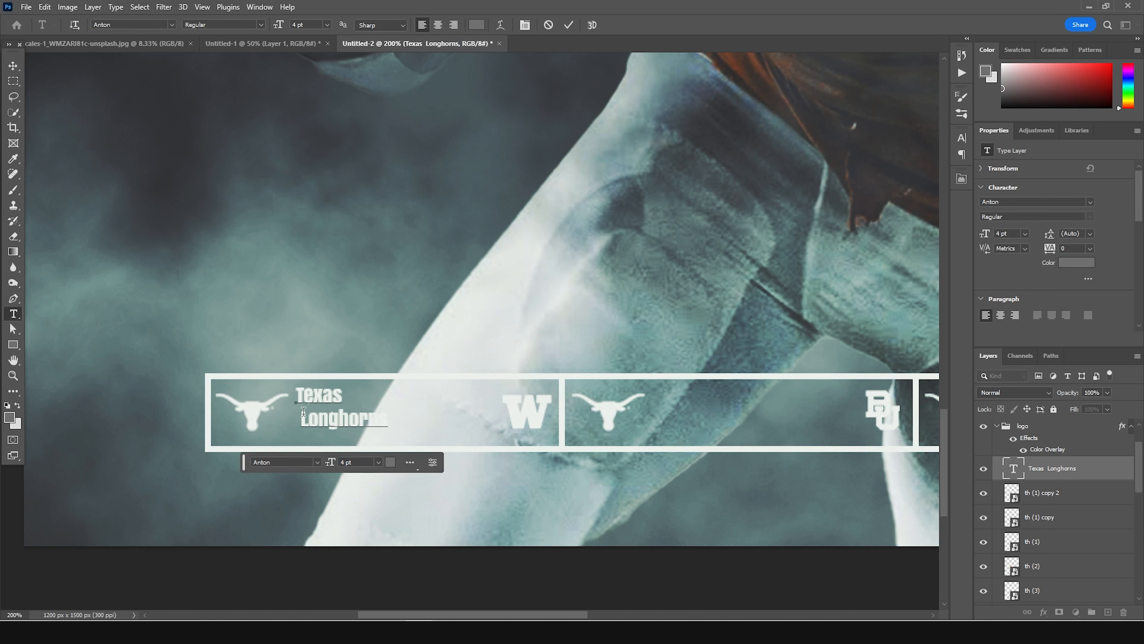
{"action": "left_click", "coordinate": [1091, 248]}
{"action": "left_click", "coordinate": [1090, 234]}
{"action": "left_click", "coordinate": [1084, 260]}
{"action": "left_click_drag", "start_coordinate": [1077, 236], "coordinate": [971, 222]}
{"action": "key", "text": "Down"}
{"action": "key", "text": "Down"}
{"action": "key", "text": "Down"}
{"action": "key", "text": "Up"}
Convert the Texas Longhorns text to all caps and copy it beside the longhorn logos in the second and third boxes.
{"action": "left_click", "coordinate": [13, 66]}
{"action": "left_click_drag", "start_coordinate": [325, 418], "coordinate": [714, 395]}
{"action": "double_click", "coordinate": [1014, 472]}
{"action": "left_click", "coordinate": [260, 7]}
{"action": "left_click", "coordinate": [272, 146]}
{"action": "left_click", "coordinate": [863, 220]}
{"action": "left_click", "coordinate": [13, 66]}
{"action": "left_click_drag", "start_coordinate": [158, 401], "coordinate": [567, 390]}
Copy the team text beside the W logo in the first box, change it to Washington huskies and align it right.
{"action": "left_click_drag", "start_coordinate": [410, 387], "coordinate": [530, 389]}
{"action": "double_click", "coordinate": [482, 356]}
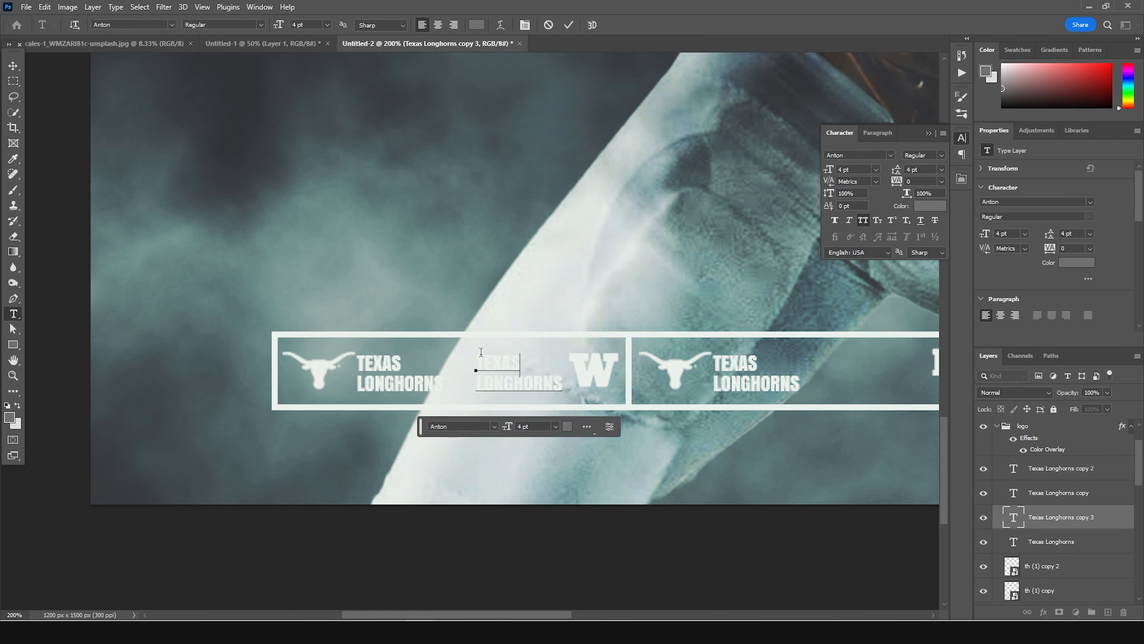
{"action": "left_click_drag", "start_coordinate": [570, 389], "coordinate": [352, 384]}
{"action": "type", "text": "huskies"}
{"action": "double_click", "coordinate": [1013, 517]}
{"action": "left_click", "coordinate": [453, 25]}
{"action": "left_click", "coordinate": [13, 66]}
{"action": "left_click_drag", "start_coordinate": [446, 383], "coordinate": [533, 383]}
Copy the Washington huskies text beside the BU logo in the second box and change it to Baylor bears.
{"action": "left_click_drag", "start_coordinate": [735, 393], "coordinate": [408, 369]}
{"action": "left_click_drag", "start_coordinate": [221, 360], "coordinate": [585, 361]}
{"action": "double_click", "coordinate": [1014, 517]}
{"action": "double_click", "coordinate": [527, 354]}
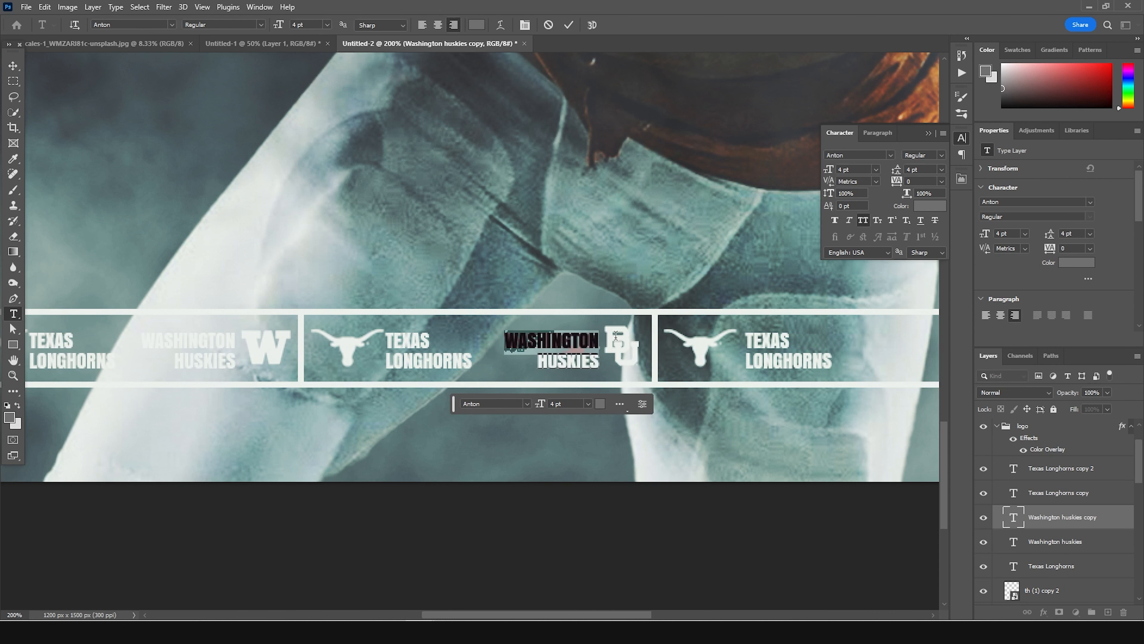
{"action": "type", "text": "baylor"}
{"action": "double_click", "coordinate": [542, 365]}
{"action": "type", "text": "bears"}
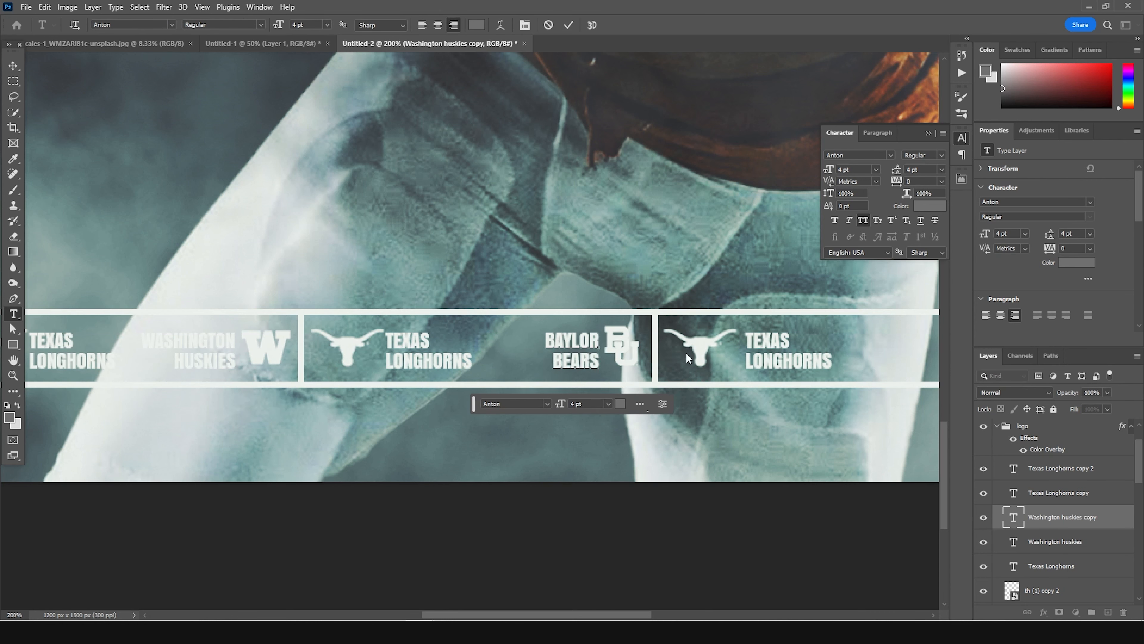
Copy the Baylor bears text beside the wildcat logo in the third box and change it to Kansas state wildcats.
{"action": "left_click", "coordinate": [13, 66]}
{"action": "left_click", "coordinate": [579, 349]}
{"action": "left_click_drag", "start_coordinate": [575, 350], "coordinate": [670, 359]}
{"action": "double_click", "coordinate": [669, 329]}
{"action": "type", "text": "kansas state"}
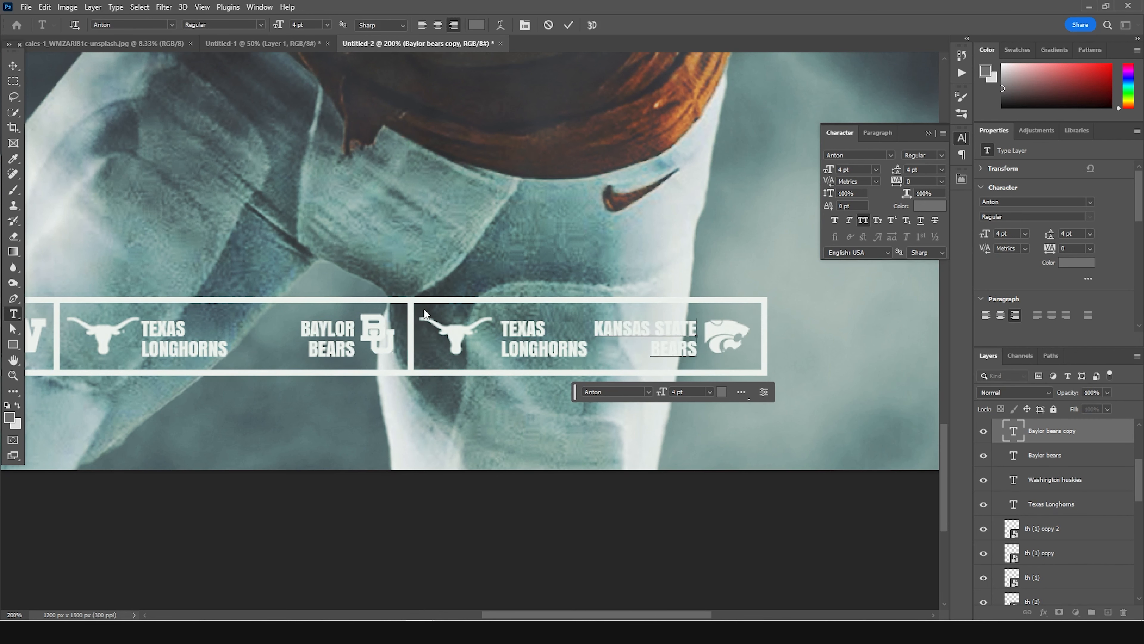
{"action": "double_click", "coordinate": [674, 349]}
{"action": "type", "text": "wildcats"}
{"action": "left_click", "coordinate": [16, 67]}
Check how the schedule row with its team names looks within the whole poster.
{"action": "key", "text": "ctrl+minus"}
{"action": "key", "text": "ctrl+minus"}
{"action": "key", "text": "ctrl+minus"}
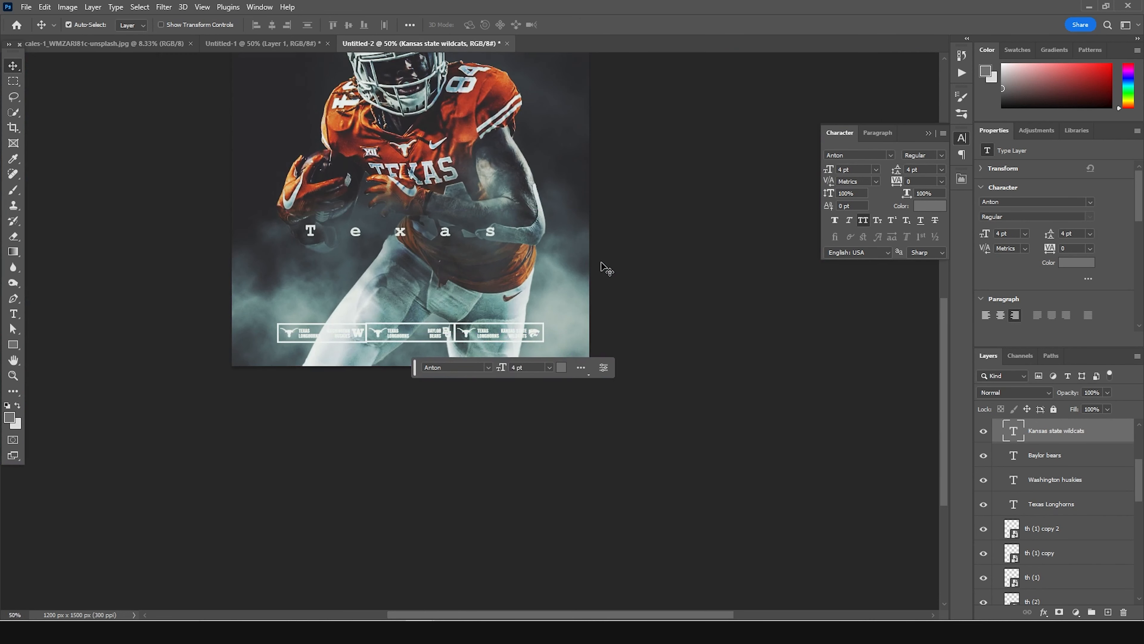
{"action": "left_click", "coordinate": [605, 267], "text": "ctrl"}
{"action": "scroll", "coordinate": [407, 408], "scroll_direction": "up", "scroll_amount": 2}
{"action": "key", "text": "ctrl+plus"}
{"action": "key", "text": "ctrl+plus"}
{"action": "key", "text": "ctrl+plus"}
{"action": "scroll", "coordinate": [405, 406], "scroll_direction": "down", "scroll_amount": 4}
{"action": "scroll", "coordinate": [315, 354], "scroll_direction": "left", "scroll_amount": 8}
{"action": "key", "text": "ctrl+minus"}
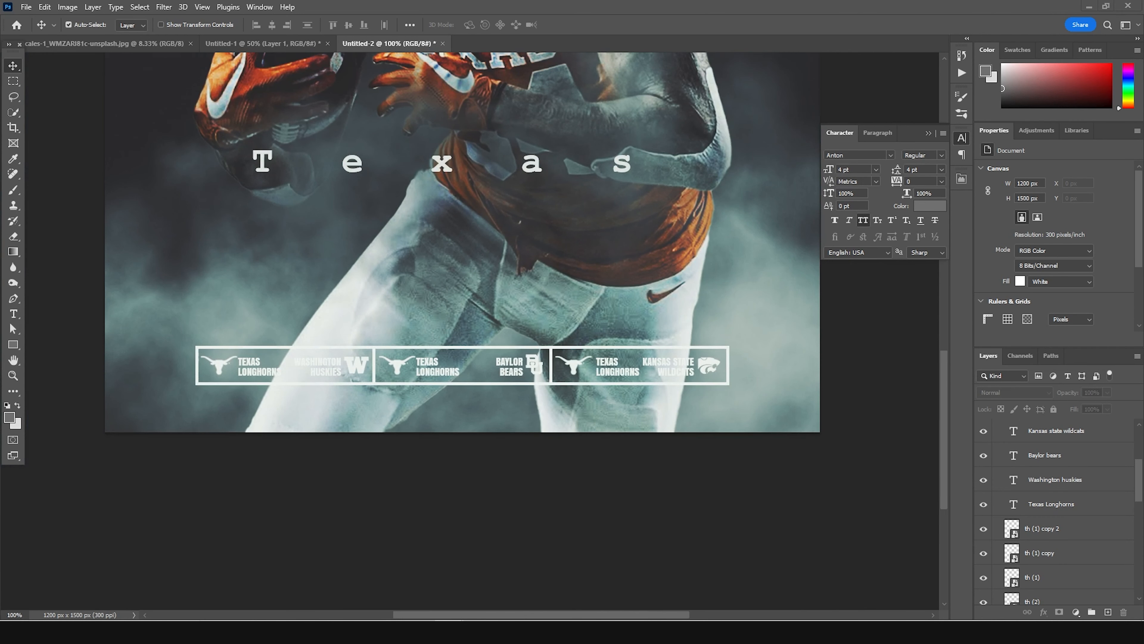
Place a copy of the middle box's Texas Longhorns text above the schedule row and change it to texassports.com.
{"action": "left_click_drag", "start_coordinate": [436, 371], "coordinate": [438, 334], "text": "alt"}
{"action": "double_click", "coordinate": [438, 334]}
{"action": "type", "text": "texassports.com"}
Enlarge the texassports.com text in faux italic and position it centred above the schedule row.
{"action": "key", "text": "ctrl+a"}
{"action": "left_click_drag", "start_coordinate": [852, 170], "coordinate": [672, 166]}
{"action": "type", "text": "8"}
{"action": "key", "text": "Up"}
{"action": "left_click", "coordinate": [849, 221]}
{"action": "left_click", "coordinate": [14, 66]}
{"action": "key", "text": "ctrl+t"}
{"action": "mouse_move", "coordinate": [575, 335]}
{"action": "left_mouse_down", "text": "alt"}
{"action": "mouse_move", "coordinate": [600, 339]}
{"action": "mouse_move", "coordinate": [557, 325]}
{"action": "left_mouse_up", "text": "alt"}
{"action": "key", "text": "Return"}
Apply faux italic to the opponent names, including Baylor bears and Kansas state wildcats.
{"action": "double_click", "coordinate": [509, 363]}
{"action": "double_click", "coordinate": [1014, 482]}
{"action": "left_click", "coordinate": [850, 220]}
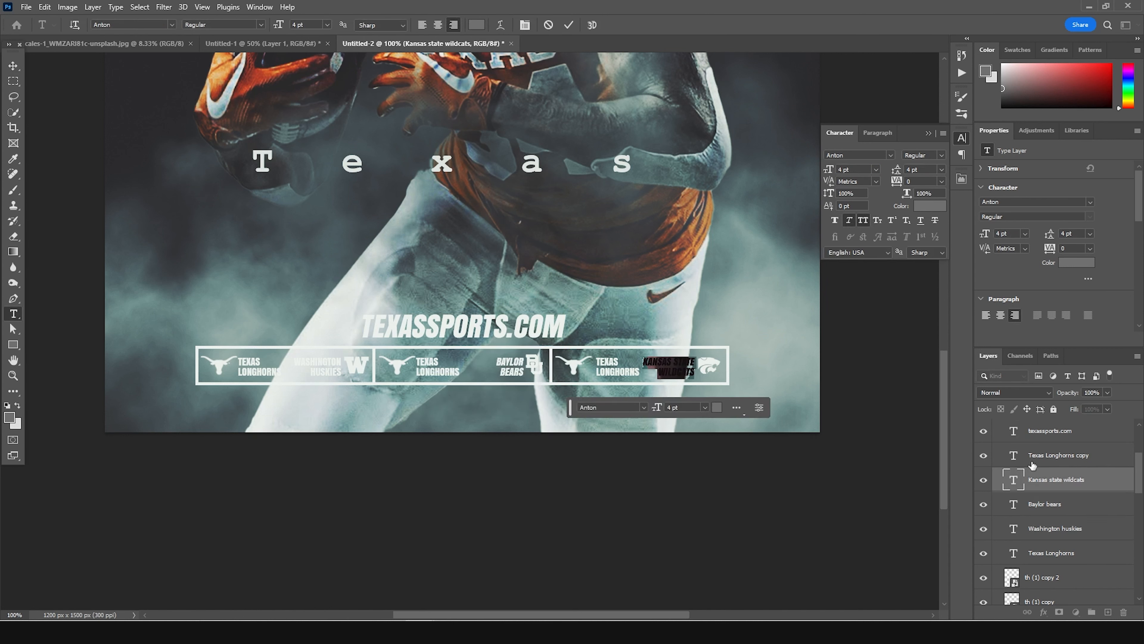
Apply faux italic to the Texas Longhorns texts in all three boxes.
{"action": "double_click", "coordinate": [1014, 456]}
{"action": "left_click", "coordinate": [849, 220]}
{"action": "double_click", "coordinate": [1014, 432]}
{"action": "scroll", "coordinate": [1012, 433], "scroll_direction": "up", "scroll_amount": 1}
{"action": "double_click", "coordinate": [1013, 432]}
{"action": "left_click", "coordinate": [850, 220]}
{"action": "scroll", "coordinate": [1019, 487], "scroll_direction": "up", "scroll_amount": 3}
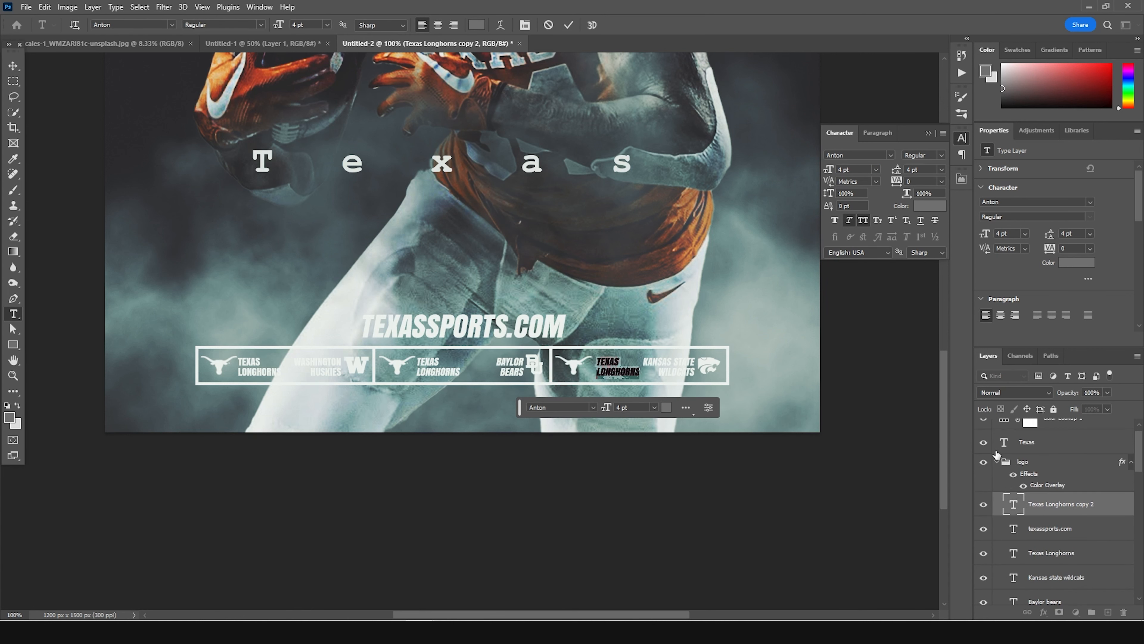
{"action": "scroll", "coordinate": [1020, 496], "scroll_direction": "down", "scroll_amount": 3}
{"action": "double_click", "coordinate": [1014, 552]}
{"action": "left_click", "coordinate": [850, 221]}
{"action": "double_click", "coordinate": [1014, 577]}
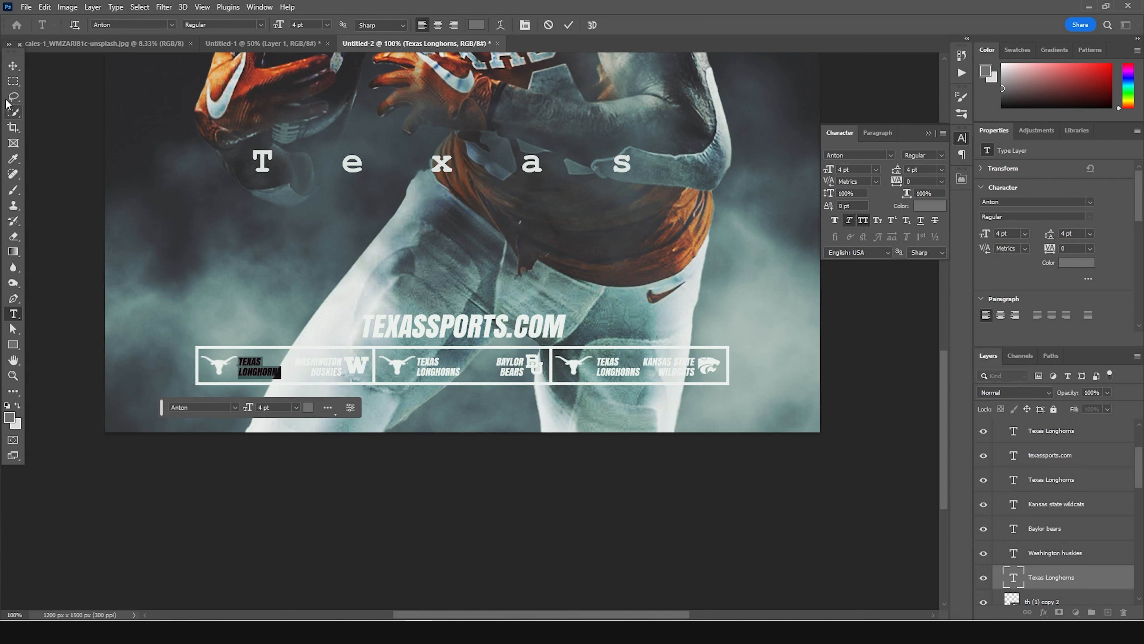
{"action": "left_click", "coordinate": [12, 66]}
Review the whole poster and look through its layer stack.
{"action": "left_click", "coordinate": [551, 318], "text": "ctrl"}
{"action": "key", "text": "ctrl+minus"}
{"action": "key", "text": "ctrl+minus"}
{"action": "key", "text": "ctrl+minus"}
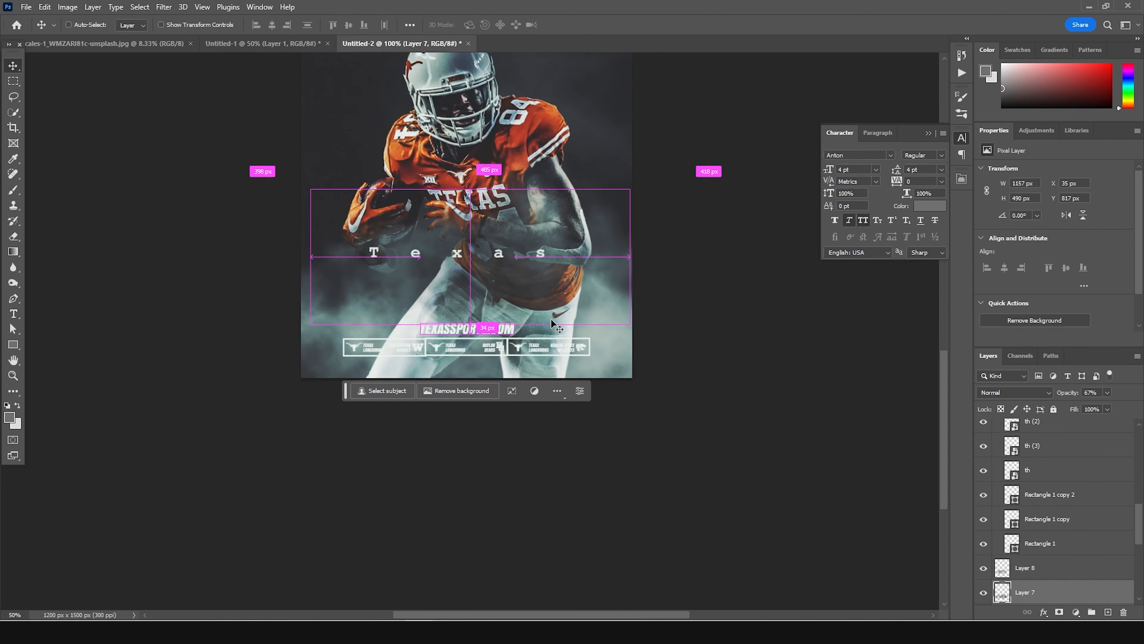
{"action": "key", "text": "ctrl+plus"}
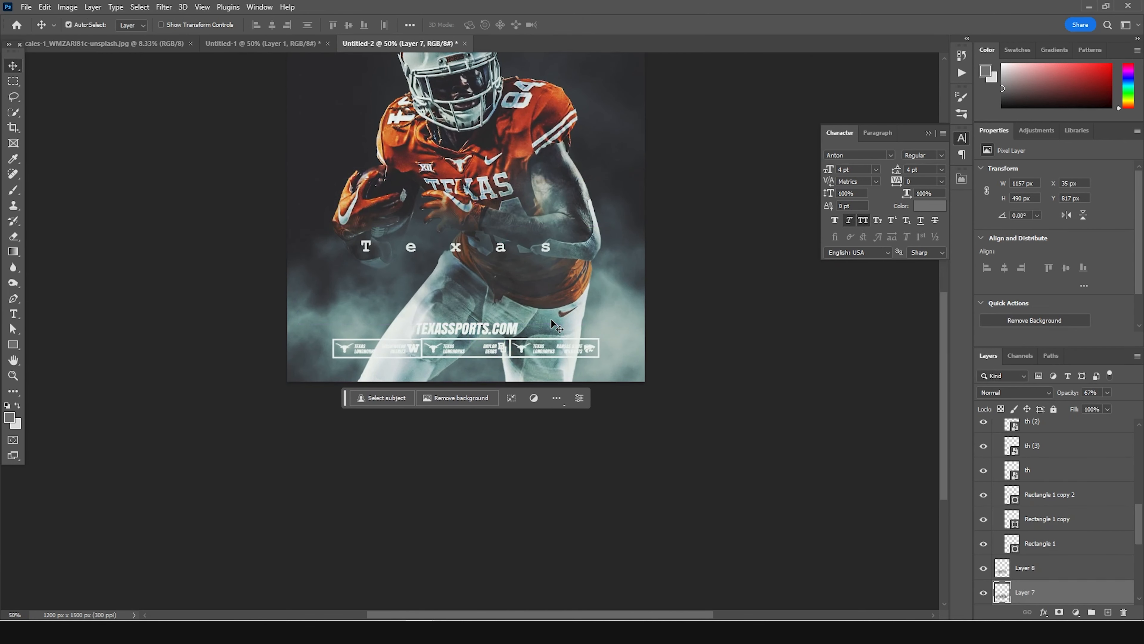
{"action": "left_click_drag", "start_coordinate": [500, 268], "coordinate": [491, 333]}
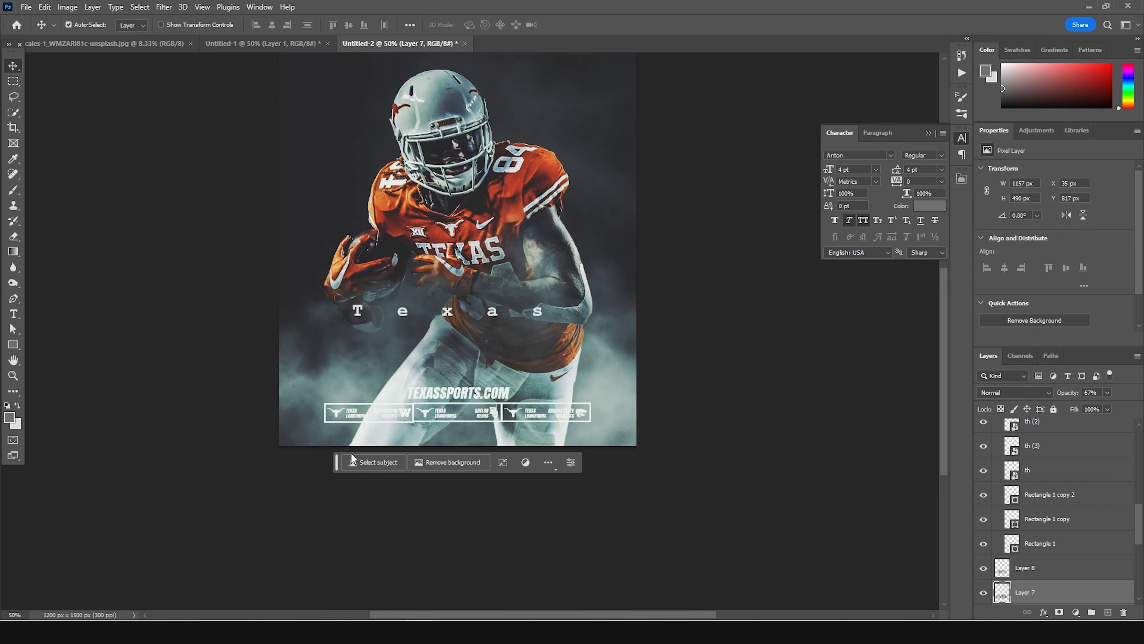
{"action": "scroll", "coordinate": [1047, 543], "scroll_direction": "up", "scroll_amount": 3}
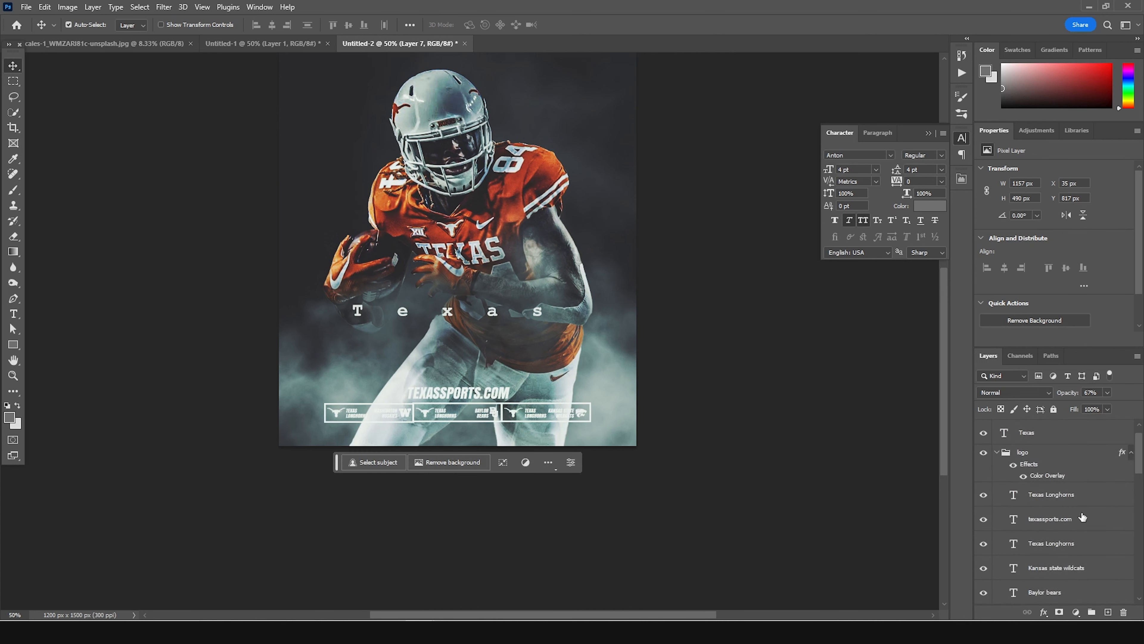
{"action": "scroll", "coordinate": [1048, 544], "scroll_direction": "down", "scroll_amount": 5}
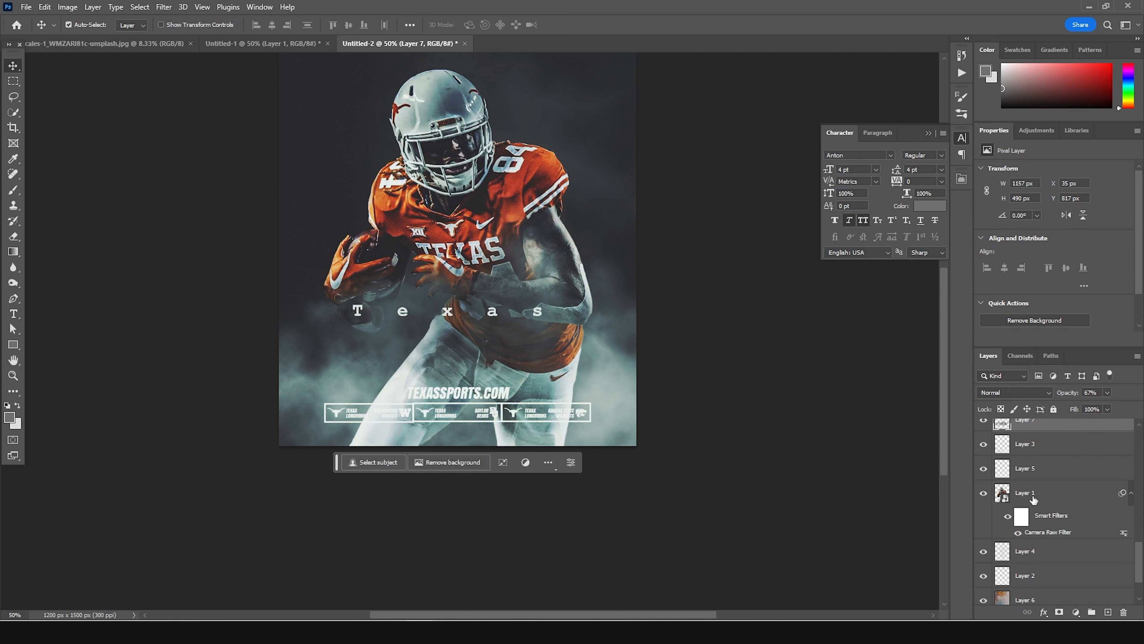
{"action": "scroll", "coordinate": [1016, 471], "scroll_direction": "up", "scroll_amount": 3}
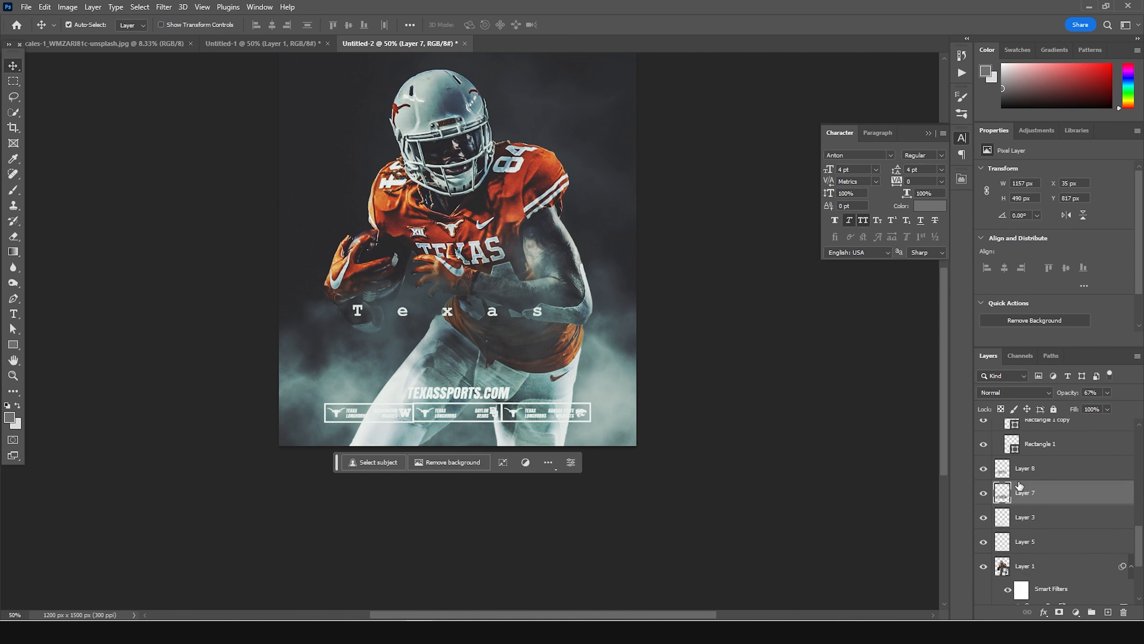
Add a new layer above Layer 8 and prepare the brush with the dark grey #5a5959 foreground colour.
{"action": "left_click", "coordinate": [1030, 469]}
{"action": "left_click", "coordinate": [1108, 612]}
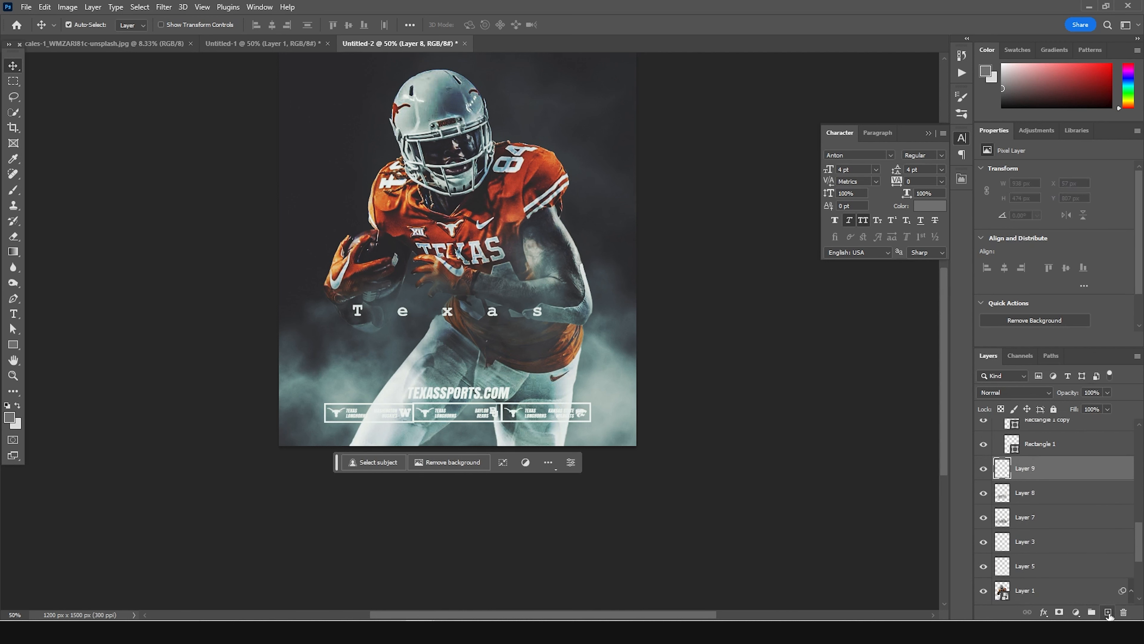
{"action": "key", "text": "b"}
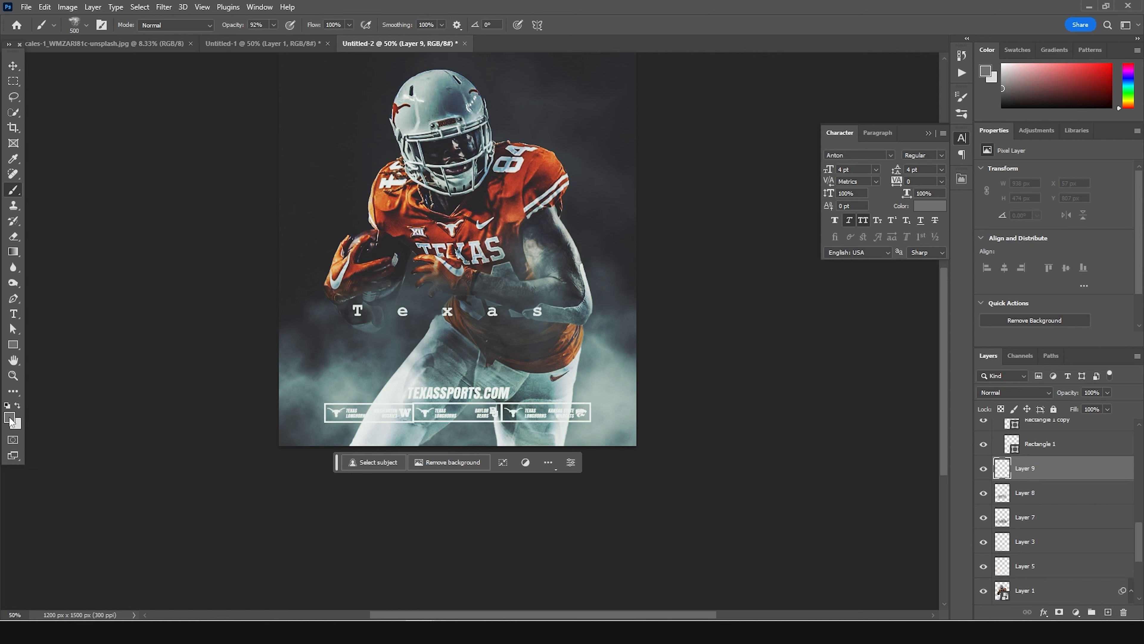
{"action": "left_click", "coordinate": [10, 419]}
{"action": "left_click_drag", "start_coordinate": [669, 453], "coordinate": [660, 453]}
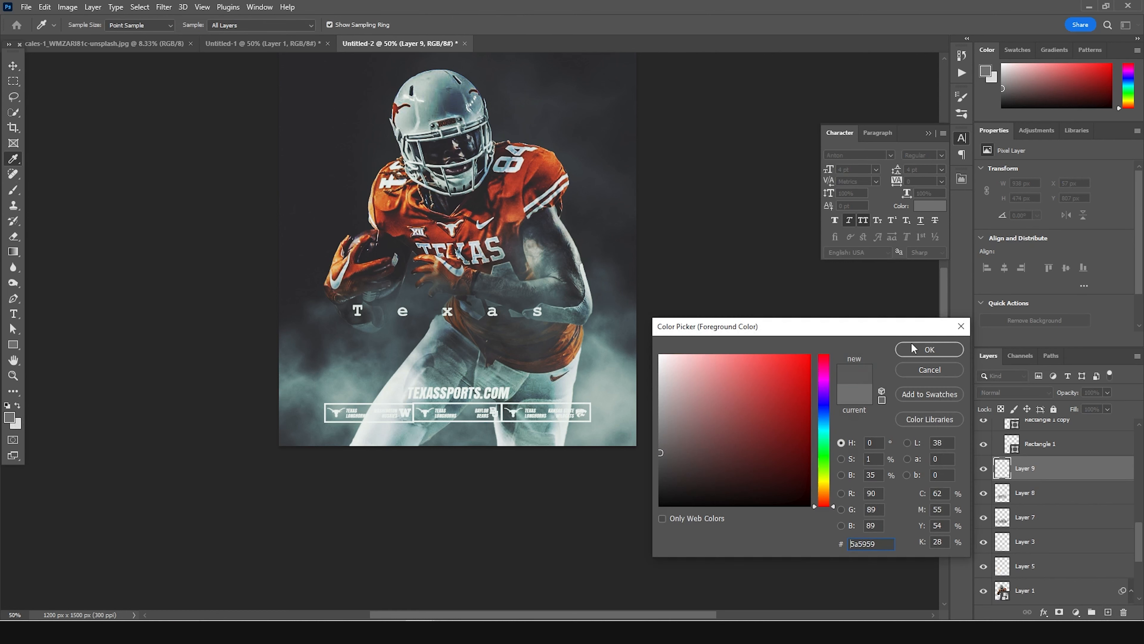
{"action": "left_click", "coordinate": [913, 348]}
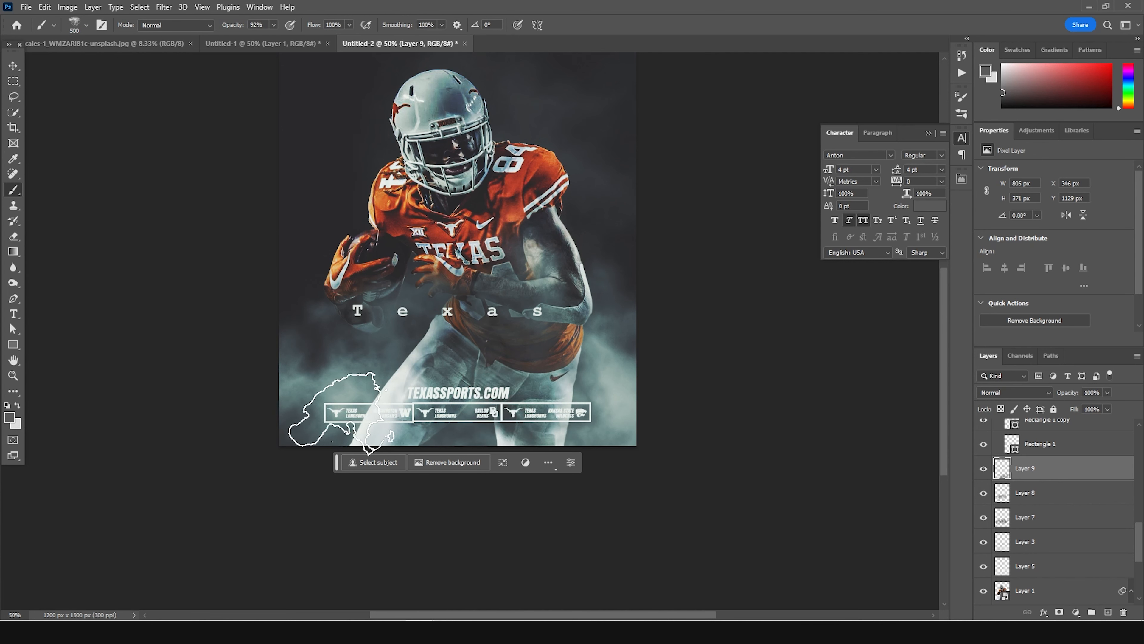
Paint dark smoke over the player's legs behind the schedule row with the 500 px brush.
{"action": "left_click", "coordinate": [388, 408]}
{"action": "left_click", "coordinate": [354, 416]}
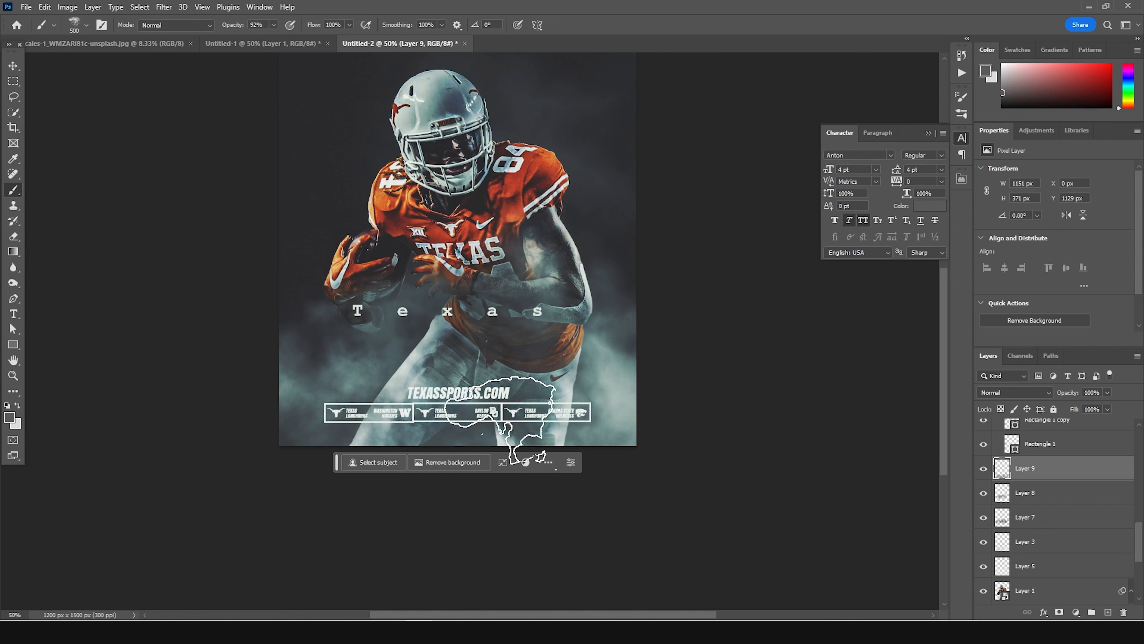
{"action": "key", "text": "ctrl+t"}
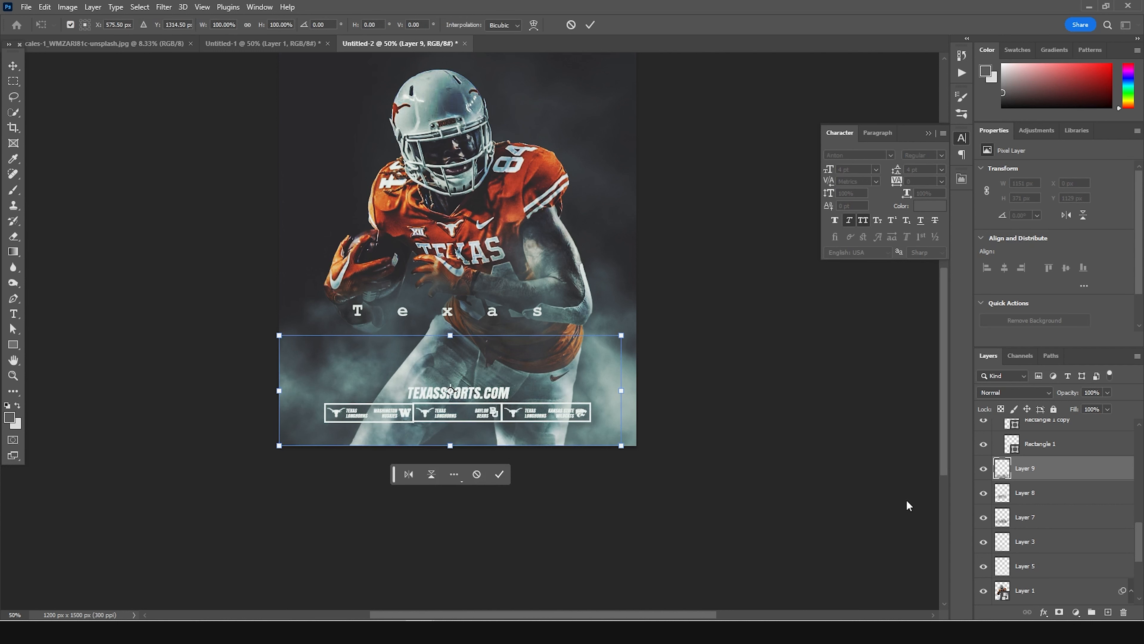
{"action": "key", "text": "Return"}
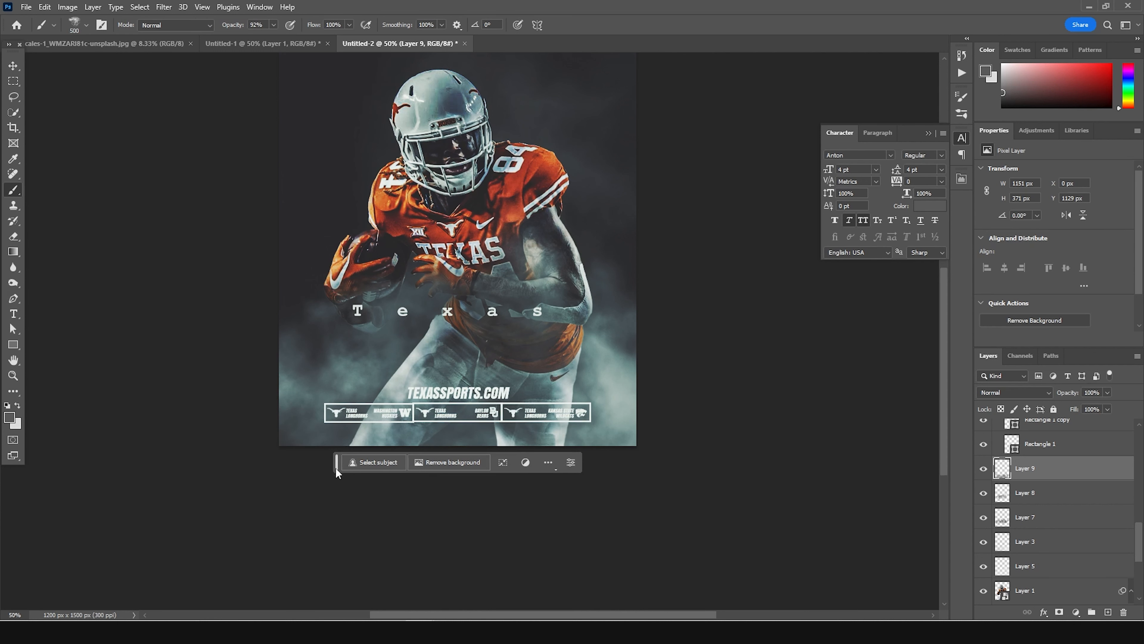
Enlarge the smoke brush to 800 px and paint more dark smoke along the poster's lower edge.
{"action": "key", "text": "bracketright"}
{"action": "key", "text": "bracketright"}
{"action": "key", "text": "bracketright"}
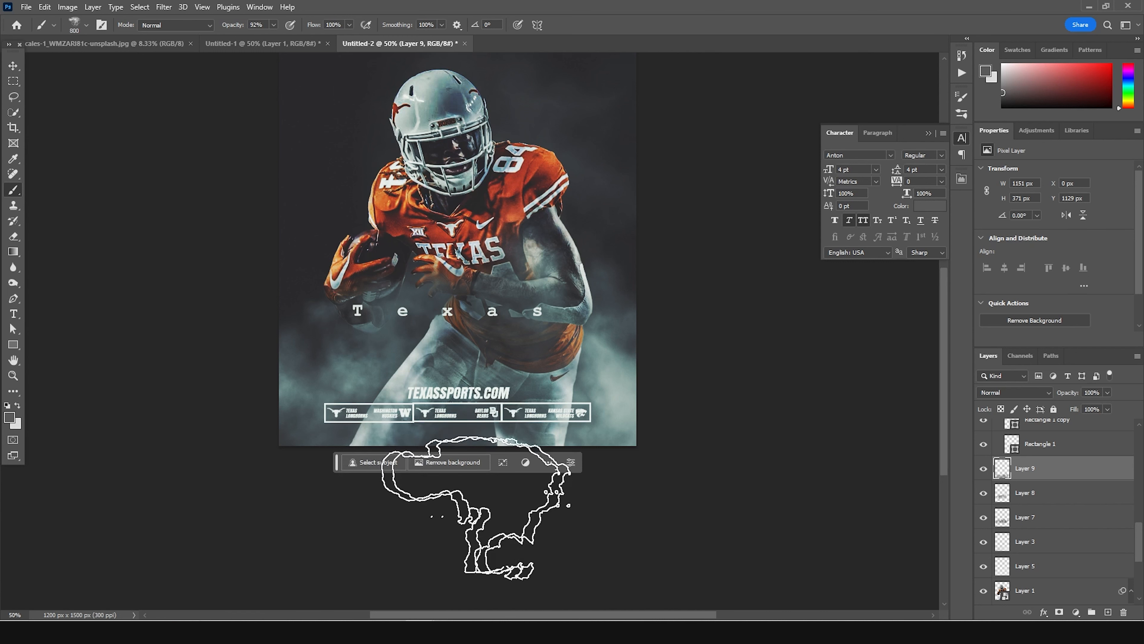
{"action": "left_click", "coordinate": [513, 491]}
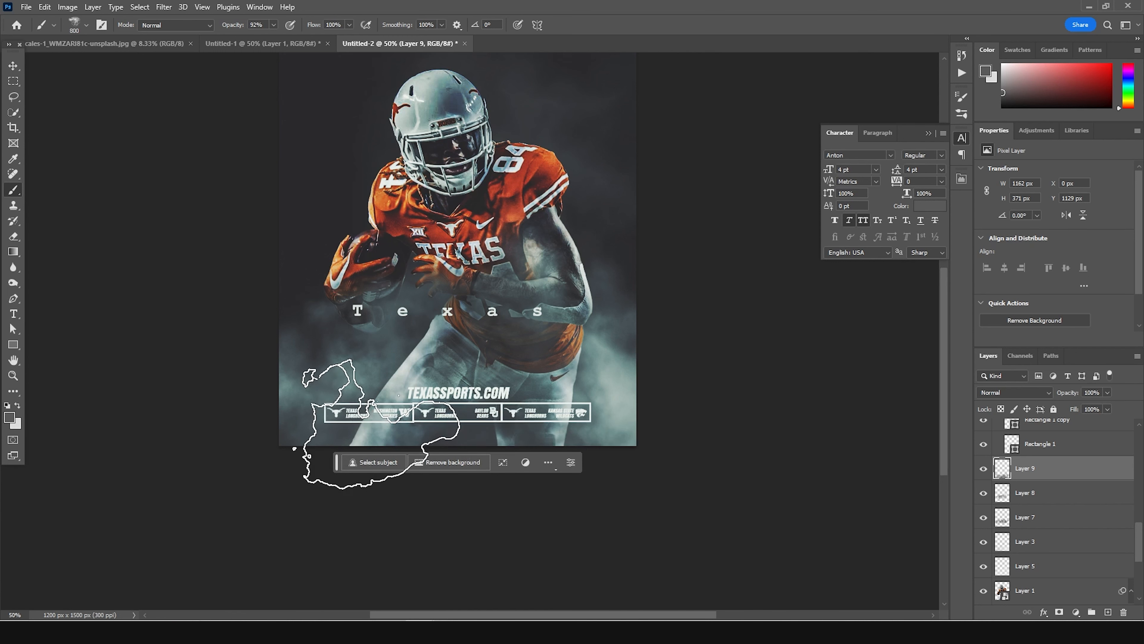
{"action": "left_click", "coordinate": [381, 425]}
{"action": "scroll", "coordinate": [725, 536], "scroll_direction": "up", "scroll_amount": 2}
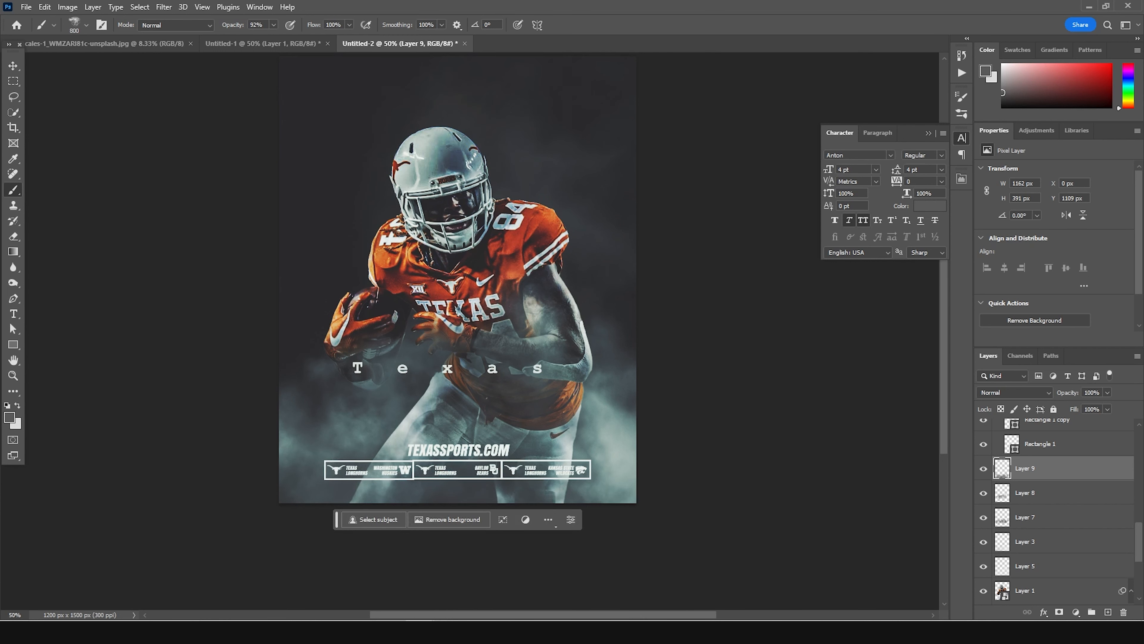
Duplicate the texassports.com text and place the copy above the player's helmet.
{"action": "left_click", "coordinate": [13, 66]}
{"action": "scroll", "coordinate": [378, 356], "scroll_direction": "up", "scroll_amount": 4}
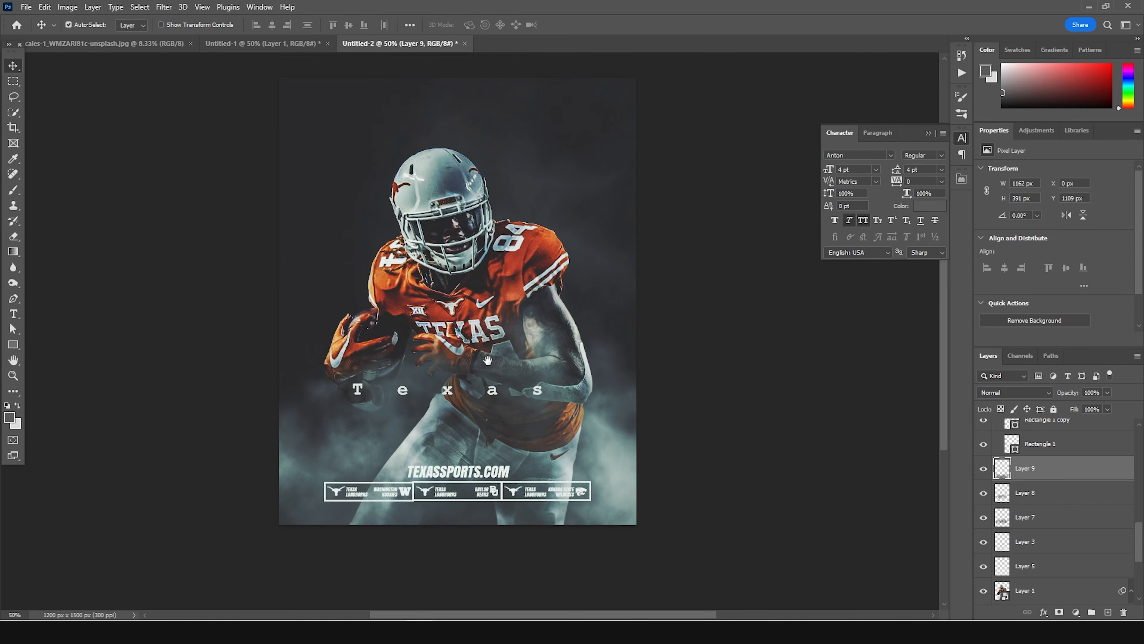
{"action": "left_click", "coordinate": [465, 563]}
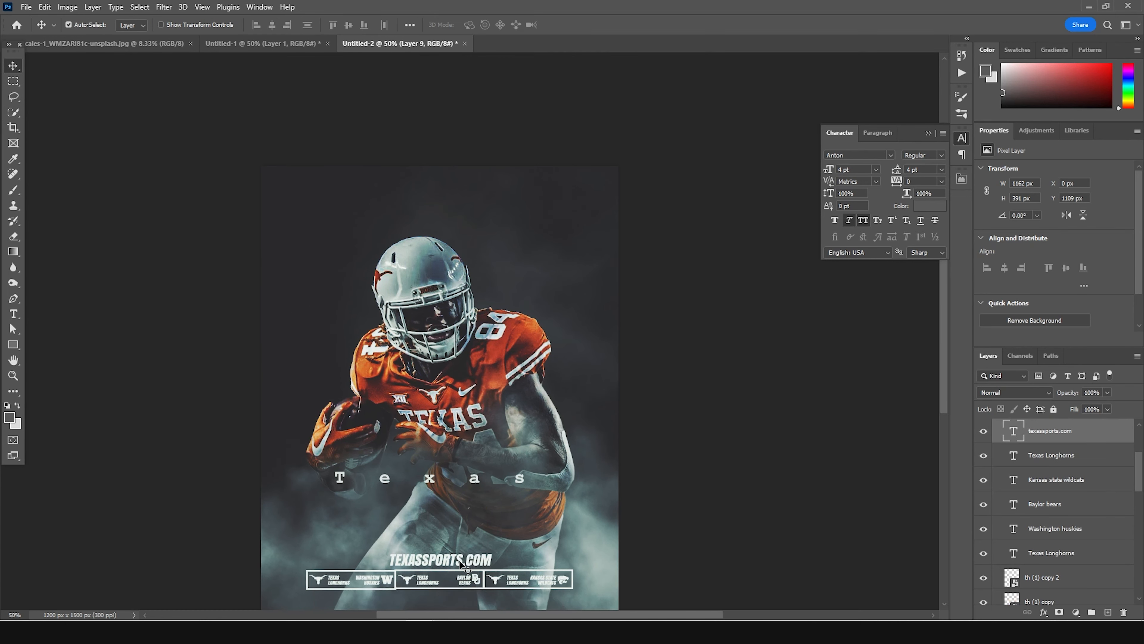
{"action": "left_click_drag", "start_coordinate": [464, 563], "coordinate": [464, 208]}
Replace the copied text above the helmet with "windystudio design" and "tutorials" on two lines.
{"action": "key", "text": "w"}
{"action": "key", "text": "i"}
{"action": "key", "text": "d"}
{"action": "key", "text": "y"}
{"action": "double_click", "coordinate": [1016, 431]}
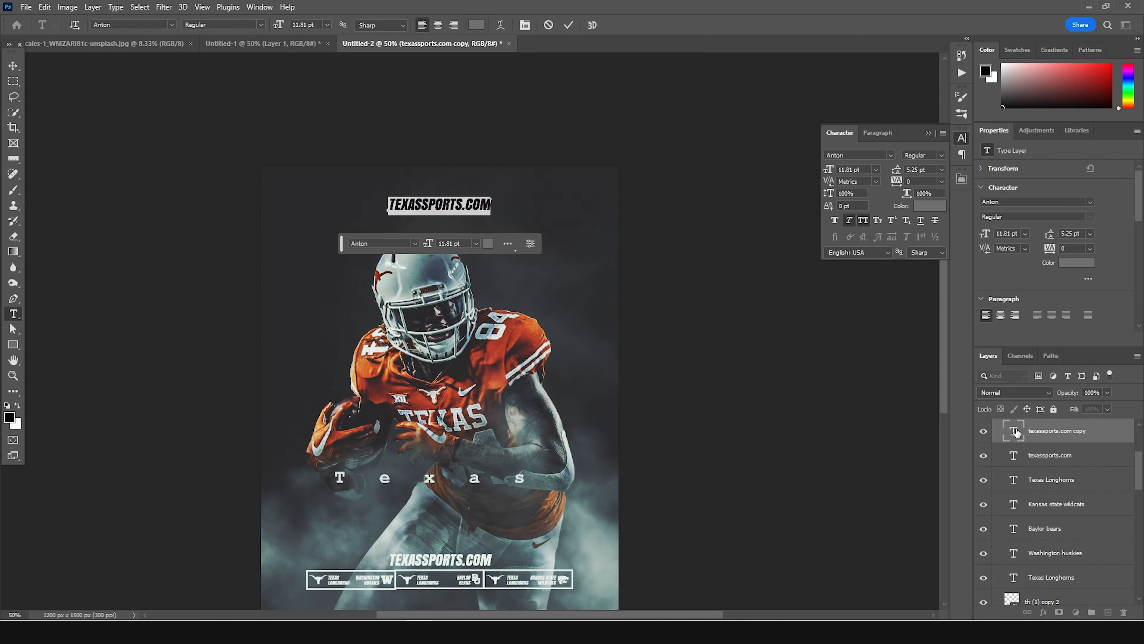
{"action": "type", "text": "windys"}
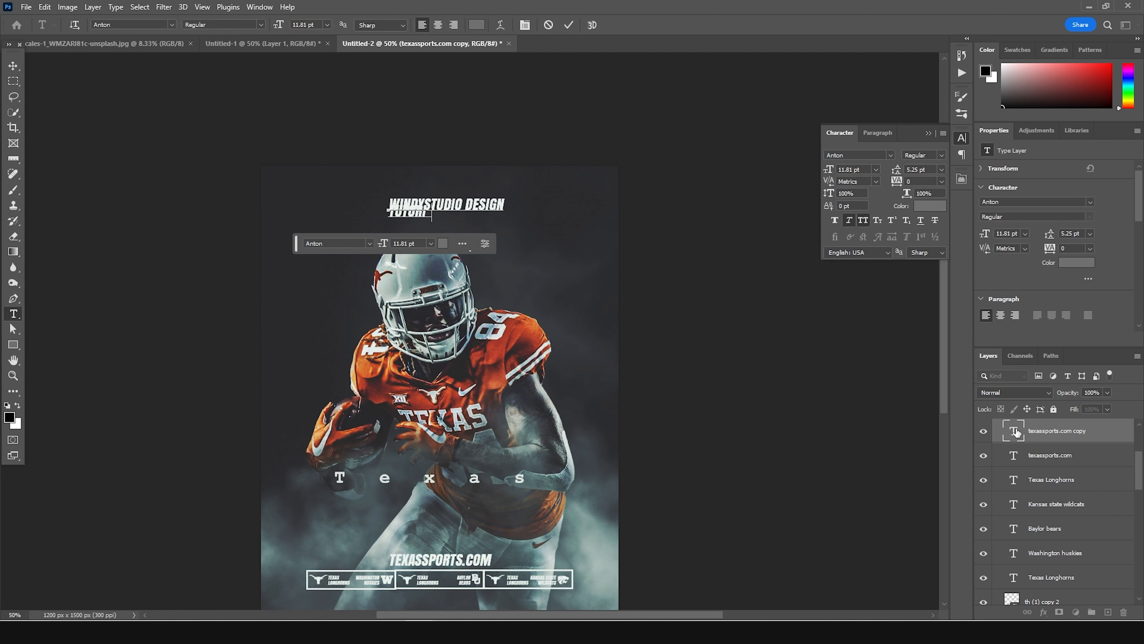
Centre-align the windystudio text and set its tutorials line to 6 pt with 8 pt leading and 240 tracking.
{"action": "key", "text": "ctrl+a"}
{"action": "left_click_drag", "start_coordinate": [829, 169], "coordinate": [686, 164]}
{"action": "left_click", "coordinate": [439, 27]}
{"action": "double_click", "coordinate": [1017, 433]}
{"action": "left_click_drag", "start_coordinate": [897, 169], "coordinate": [689, 171]}
{"action": "double_click", "coordinate": [389, 217]}
{"action": "left_click_drag", "start_coordinate": [896, 181], "coordinate": [833, 164]}
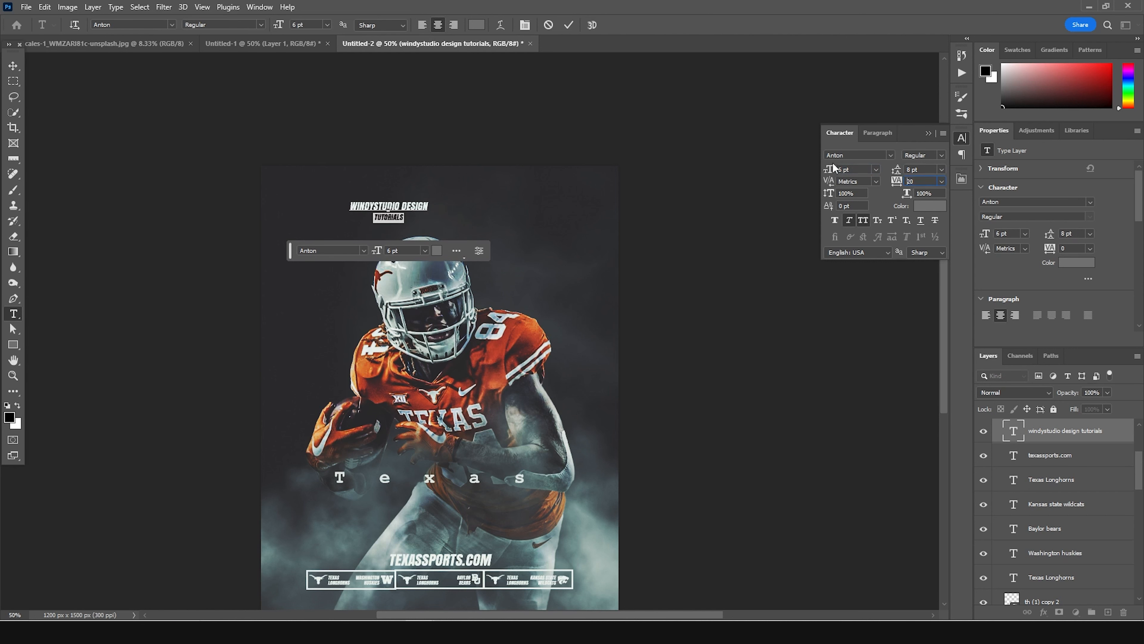
Position the windystudio design tutorials text centred near the poster's top edge.
{"action": "left_click", "coordinate": [11, 70]}
{"action": "left_click_drag", "start_coordinate": [419, 206], "coordinate": [469, 196]}
{"action": "scroll", "coordinate": [687, 383], "scroll_direction": "down", "scroll_amount": 1}
{"action": "left_click", "coordinate": [693, 391]}
{"action": "scroll", "coordinate": [780, 419], "scroll_direction": "down", "scroll_amount": 2}
{"action": "scroll", "coordinate": [436, 304], "scroll_direction": "down", "scroll_amount": 2}
{"action": "scroll", "coordinate": [458, 292], "scroll_direction": "up", "scroll_amount": 3}
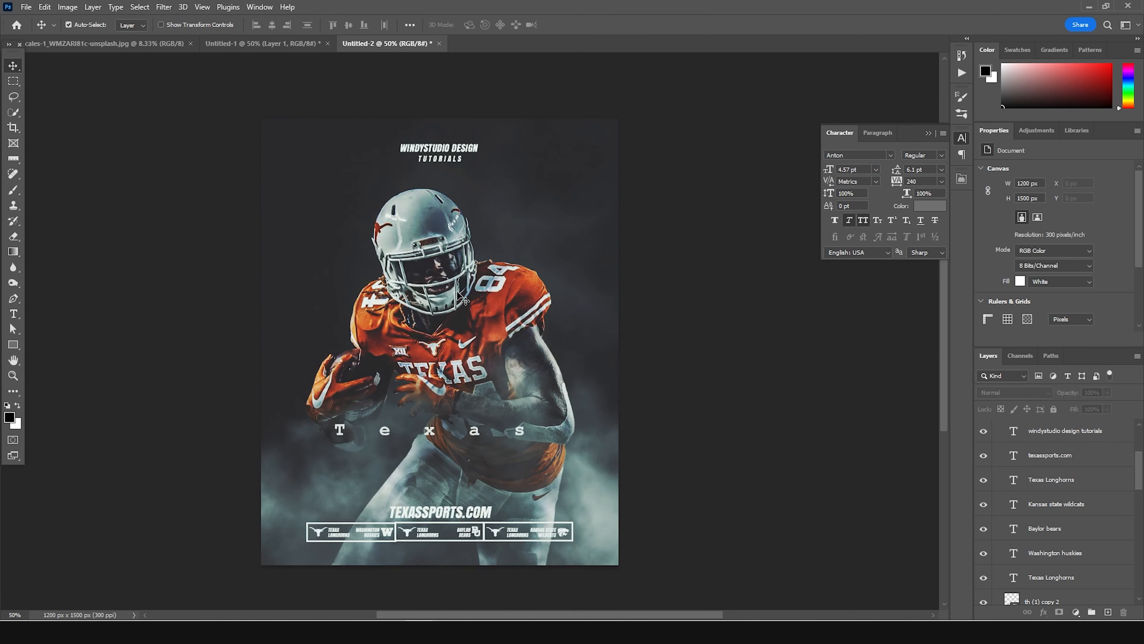
Place an enlarged copy of the Longhorns logo in the poster's upper-left corner.
{"action": "left_click_drag", "start_coordinate": [320, 530], "coordinate": [855, 43]}
{"action": "key", "text": "ctrl+t"}
{"action": "key", "text": "Return"}
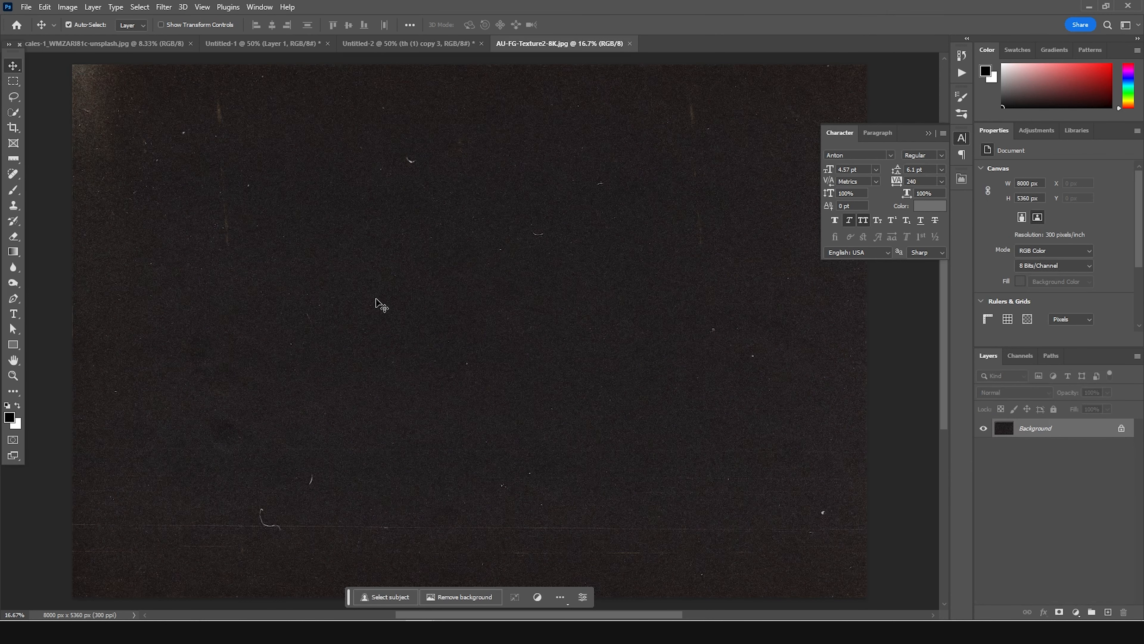
Bring the AU-FG-Texture2-8K.jpg texture into the poster directly below Color Lookup 1 and set its blend mode to Screen.
{"action": "left_click_drag", "start_coordinate": [434, 171], "coordinate": [392, 41]}
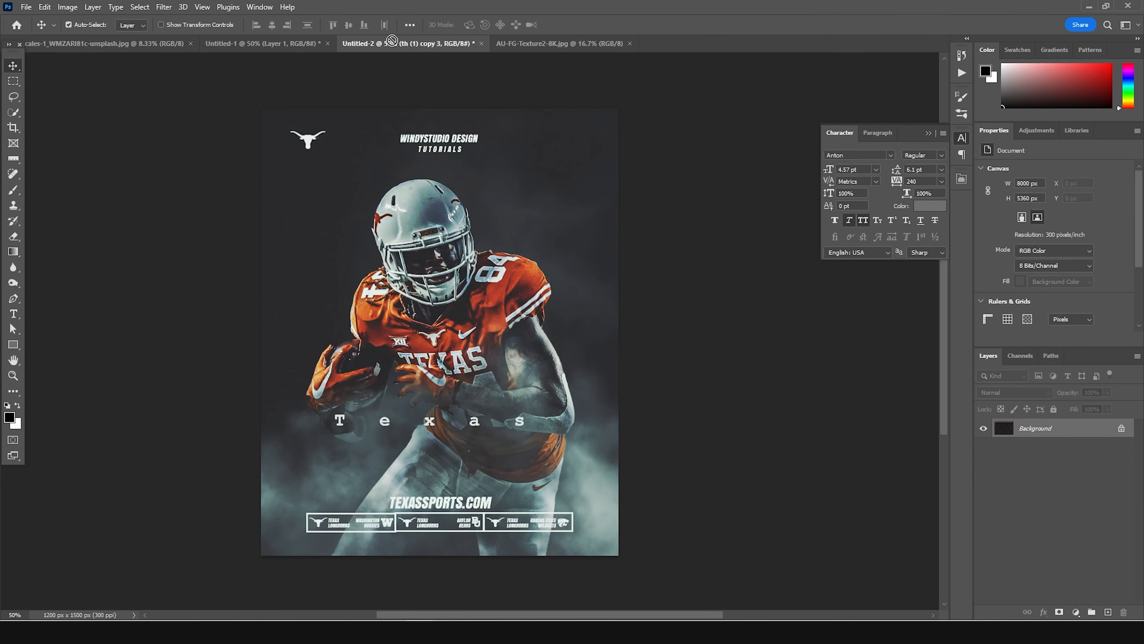
{"action": "left_click_drag", "start_coordinate": [438, 273], "coordinate": [438, 271]}
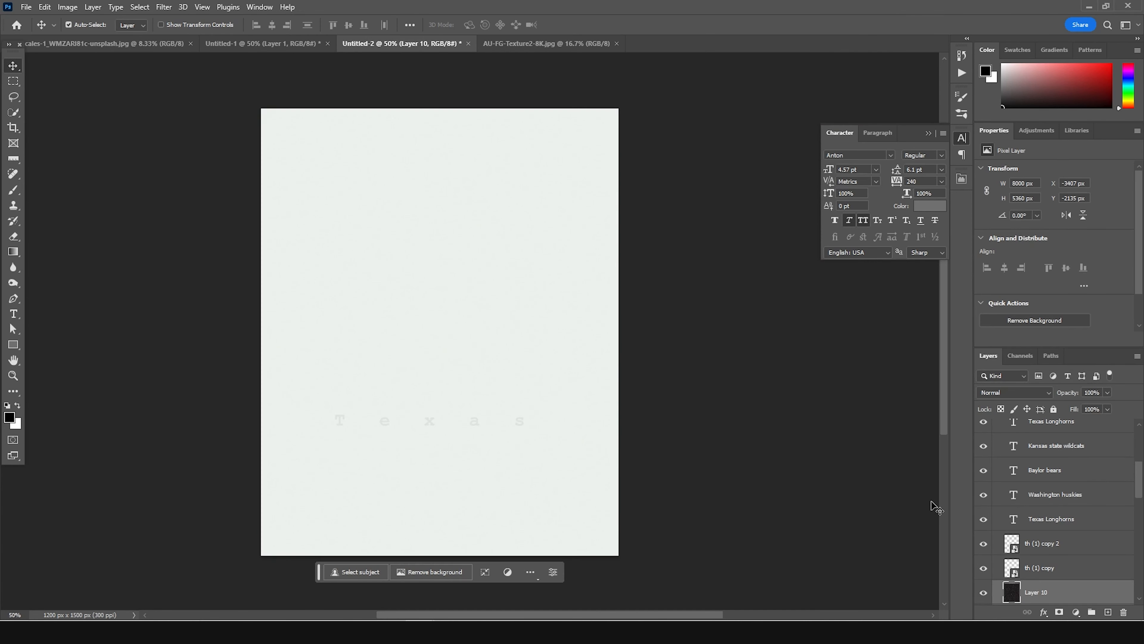
{"action": "left_click_drag", "start_coordinate": [1026, 593], "coordinate": [1009, 440]}
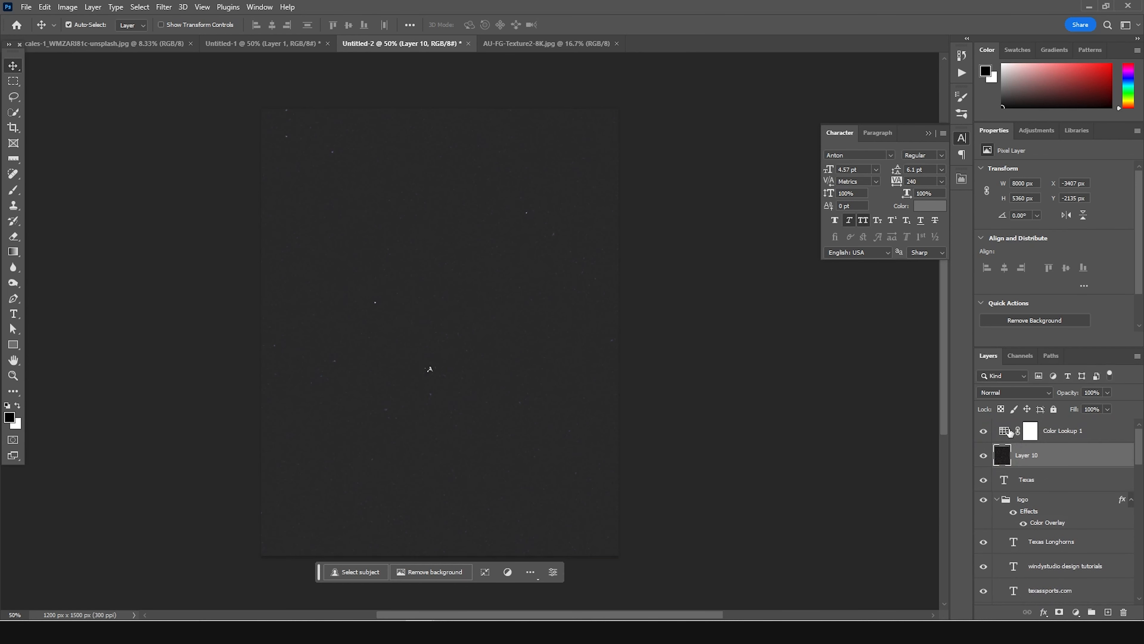
{"action": "left_click", "coordinate": [1027, 395]}
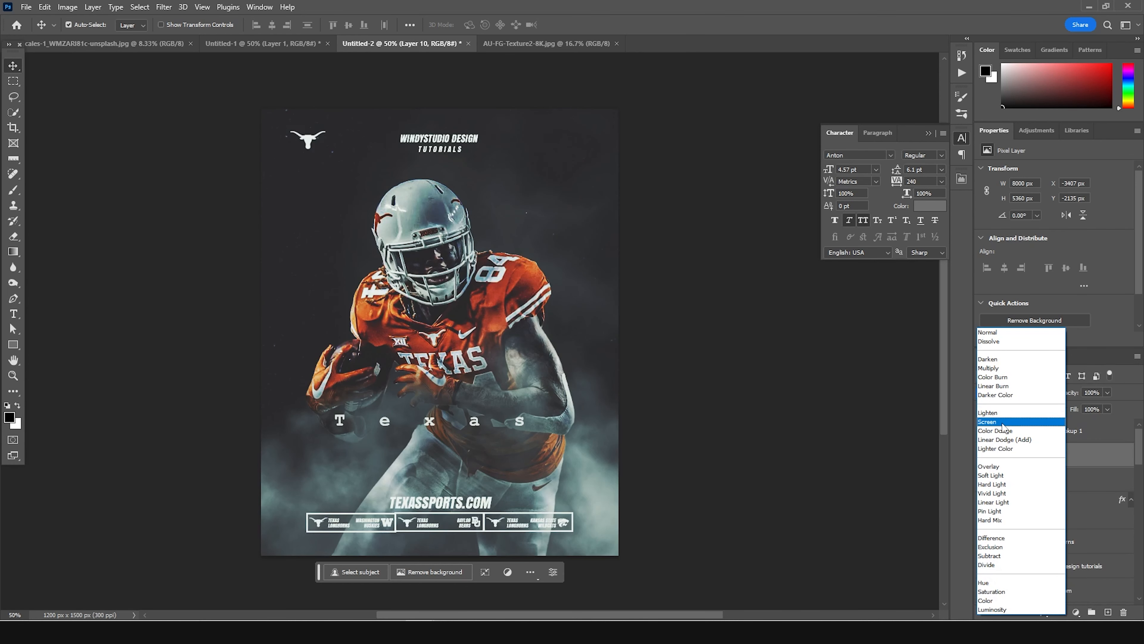
{"action": "left_click", "coordinate": [1002, 421]}
Scale the texture down to 21.81% and rotate it -90° over the poster.
{"action": "key", "text": "ctrl+t"}
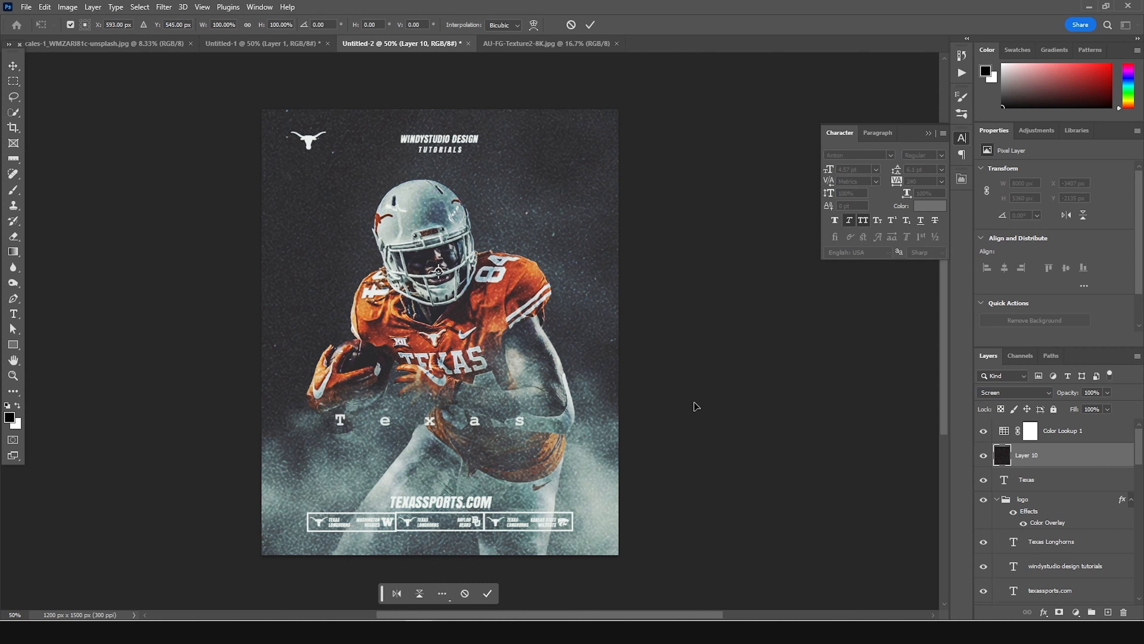
{"action": "key", "text": "ctrl+minus"}
{"action": "key", "text": "ctrl+minus"}
{"action": "key", "text": "ctrl+minus"}
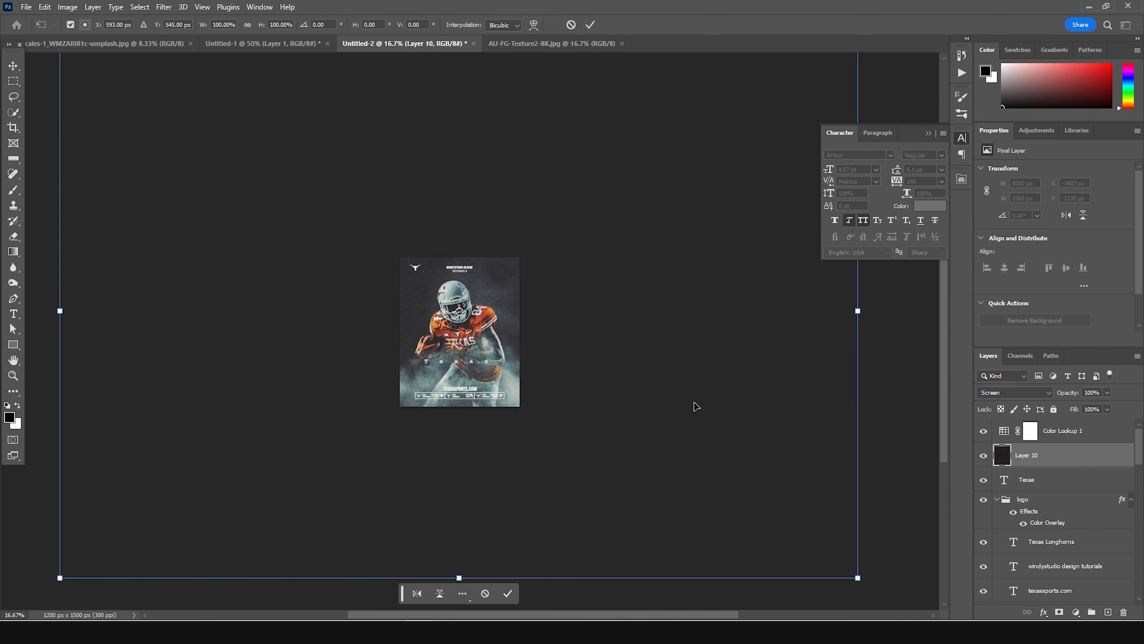
{"action": "left_click_drag", "start_coordinate": [856, 578], "coordinate": [568, 385]}
{"action": "left_click_drag", "start_coordinate": [587, 242], "coordinate": [390, 185]}
{"action": "left_click_drag", "start_coordinate": [530, 203], "coordinate": [517, 224]}
{"action": "left_click_drag", "start_coordinate": [501, 273], "coordinate": [504, 299]}
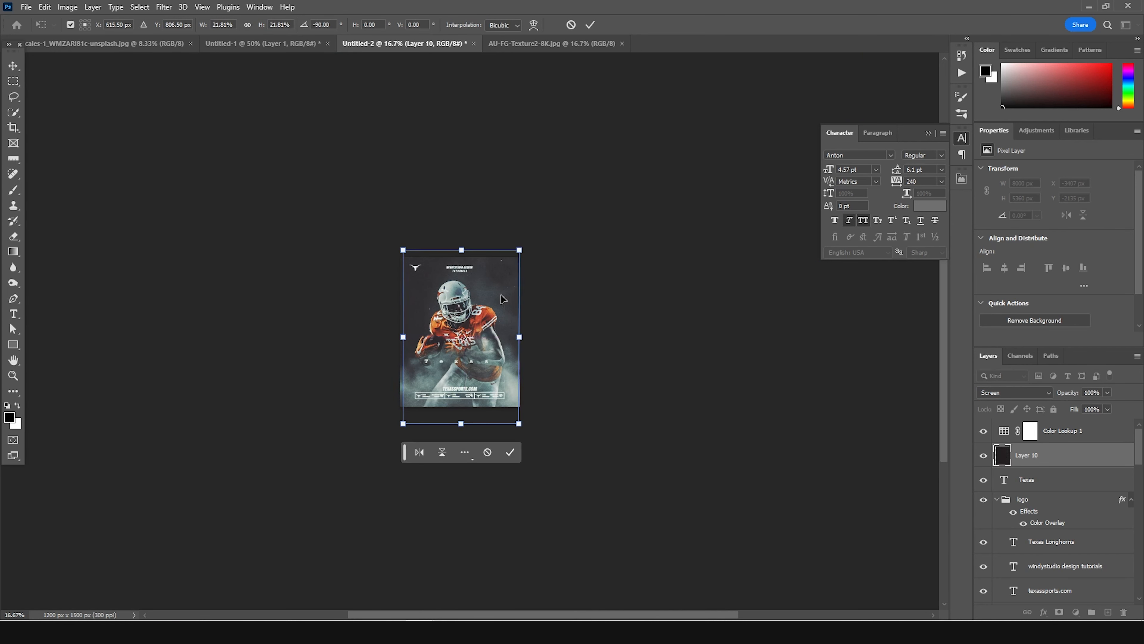
Enlarge the texture to 22.64% and reposition it so that it covers the whole poster.
{"action": "key", "text": "ctrl+plus"}
{"action": "key", "text": "ctrl+plus"}
{"action": "key", "text": "ctrl+plus"}
{"action": "left_click_drag", "start_coordinate": [522, 340], "coordinate": [523, 355]}
{"action": "left_click_drag", "start_coordinate": [608, 95], "coordinate": [625, 83]}
{"action": "left_click_drag", "start_coordinate": [565, 297], "coordinate": [570, 297]}
{"action": "key", "text": "Return"}
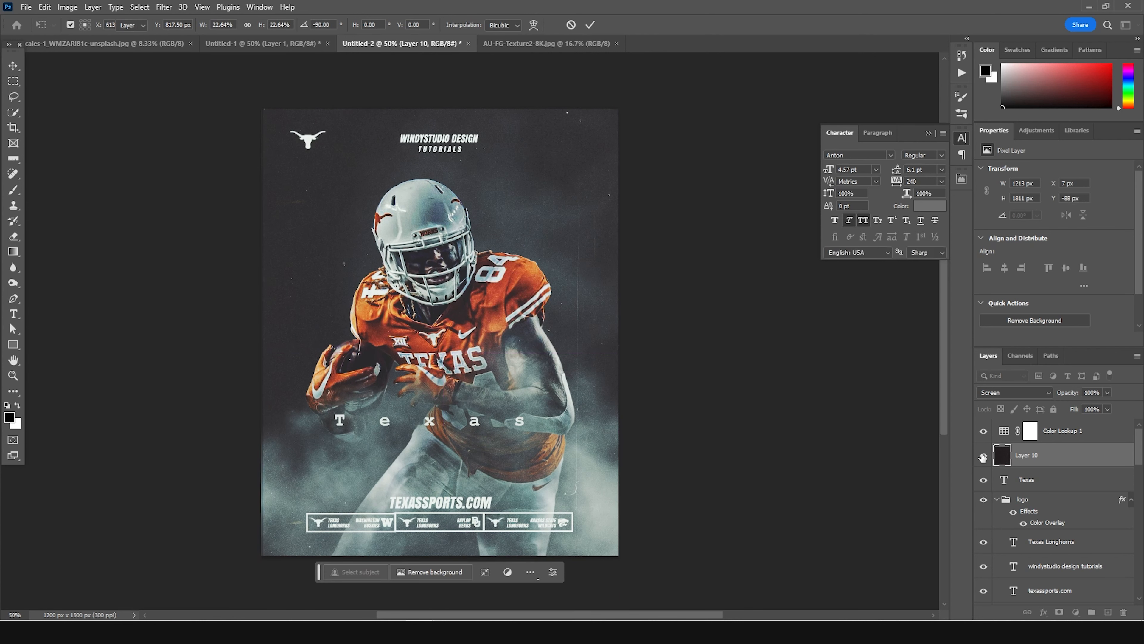
Lower the texture layer's opacity and open the Color Lookup 1 adjustment's settings.
{"action": "left_click", "coordinate": [1106, 395]}
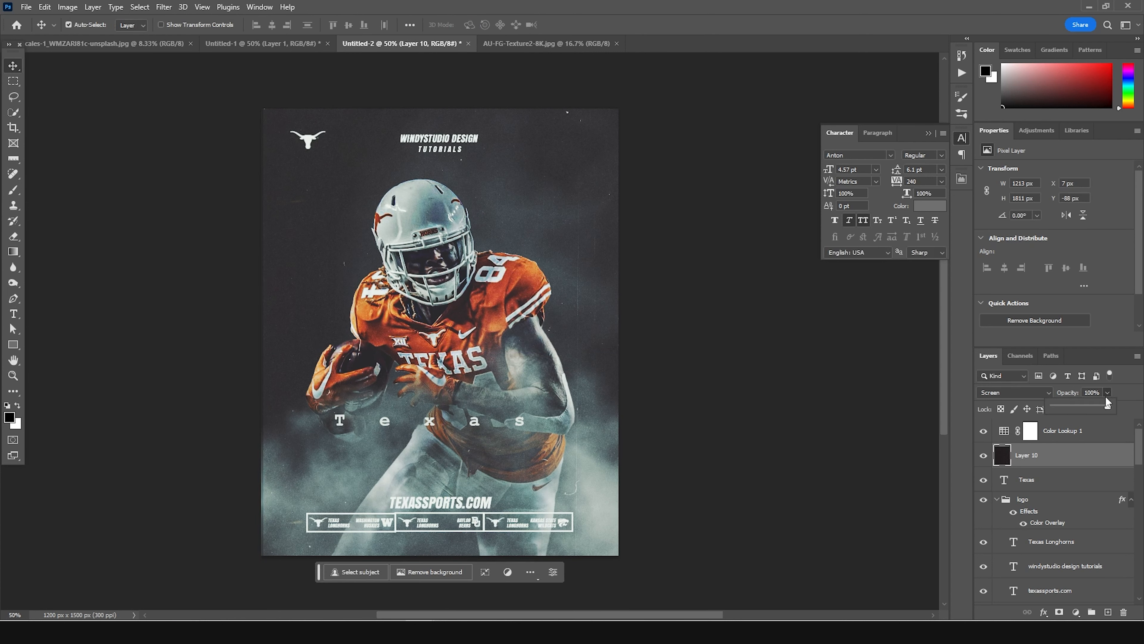
{"action": "left_click", "coordinate": [1090, 403]}
{"action": "left_click", "coordinate": [1005, 431]}
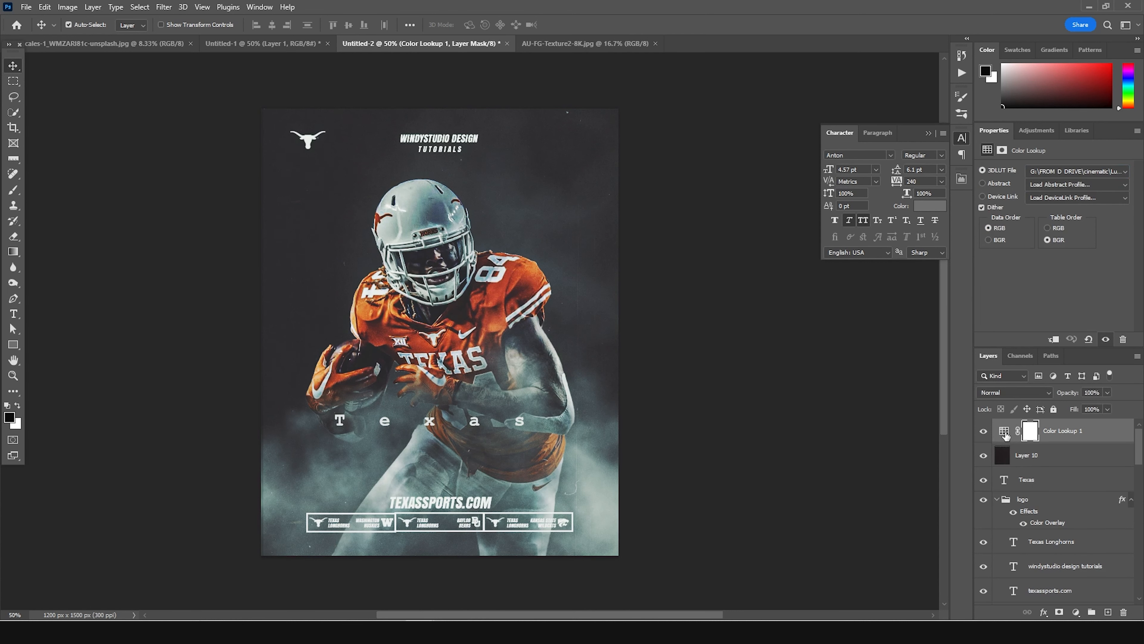